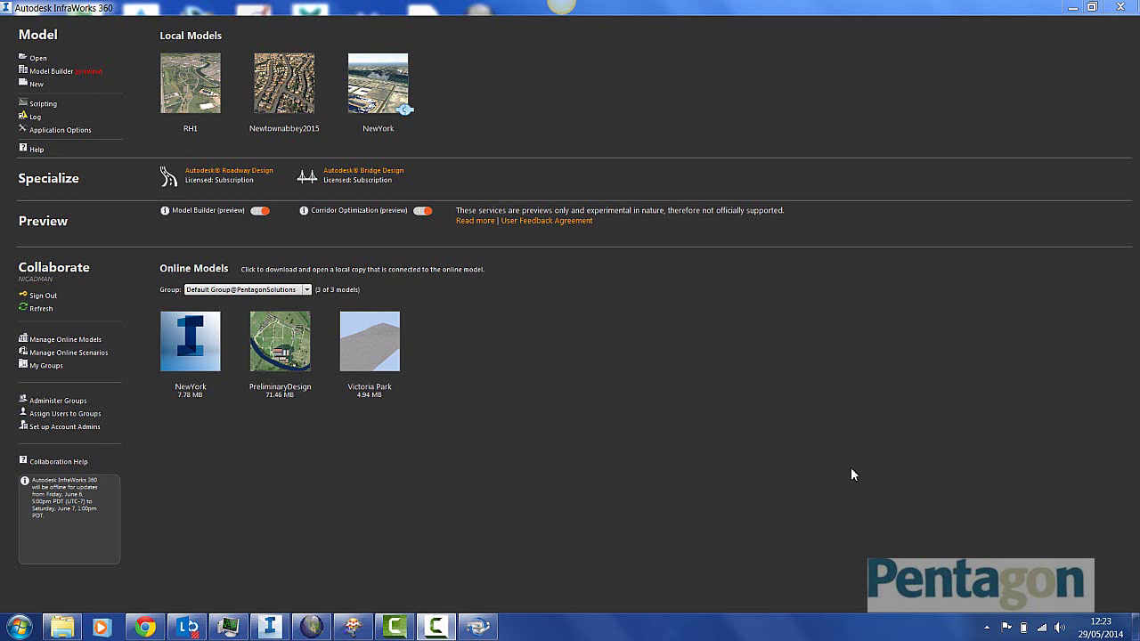
Step: Switch to Global Mapper and load SHEET147v3.txt into it from the DTM folder inside RHall
left_click(311, 628)
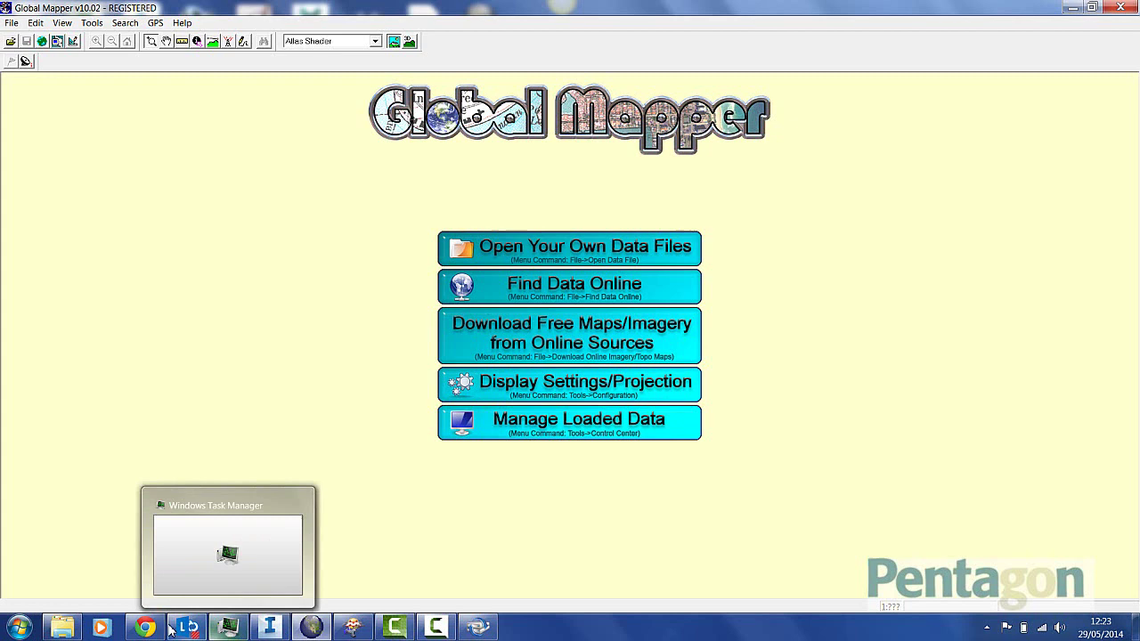
mouse_move(65, 629)
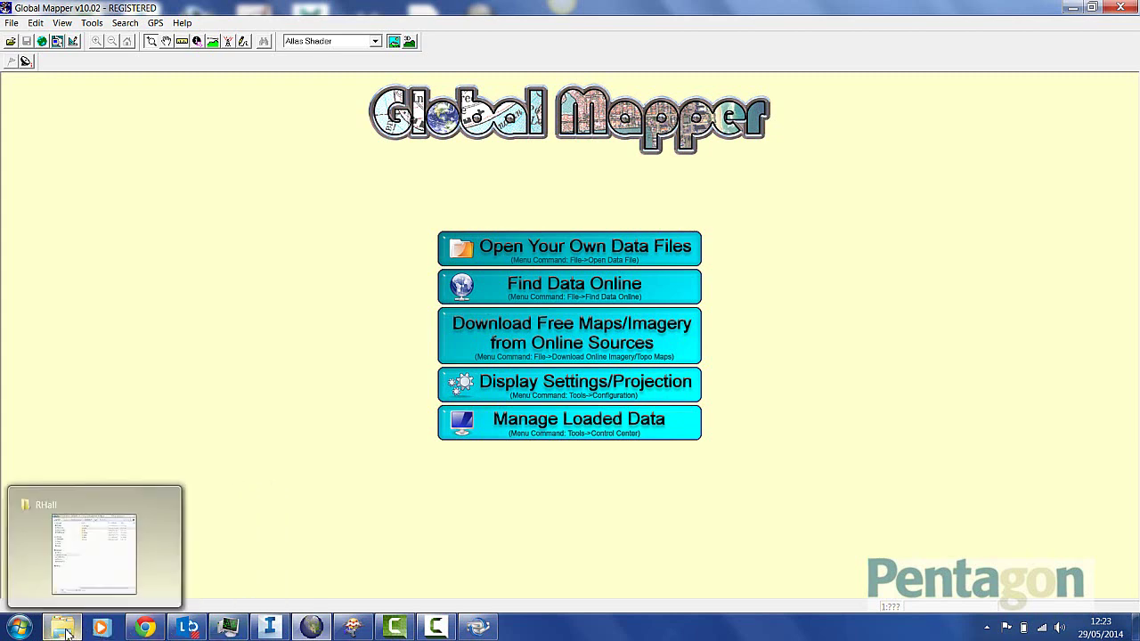
left_click(64, 629)
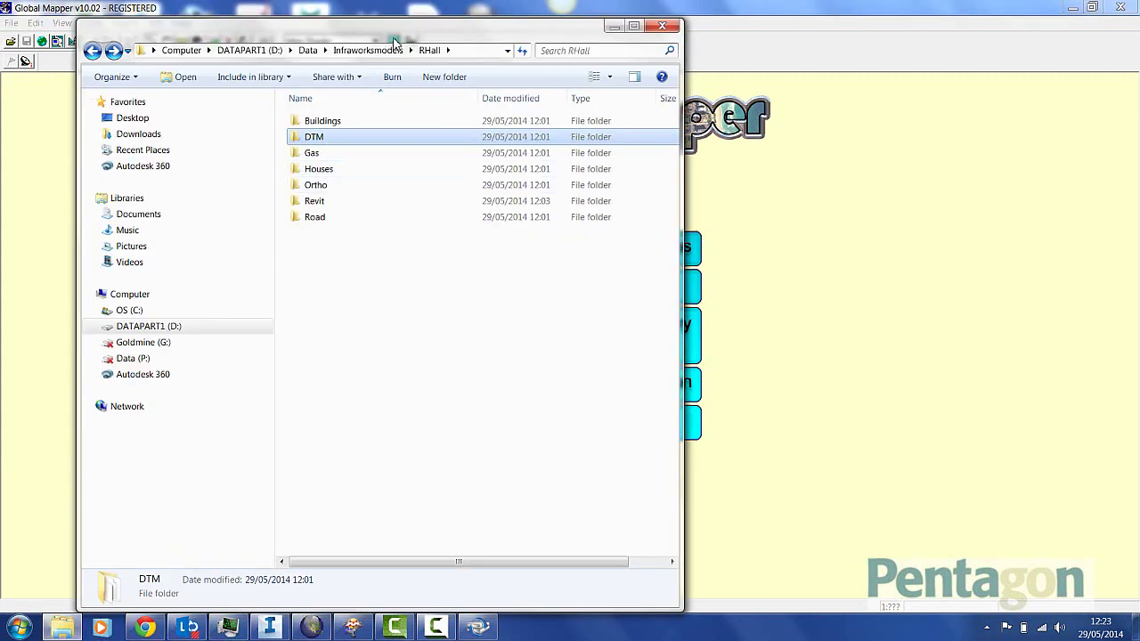
left_click_drag(486, 53, 927, 90)
double_click(773, 169)
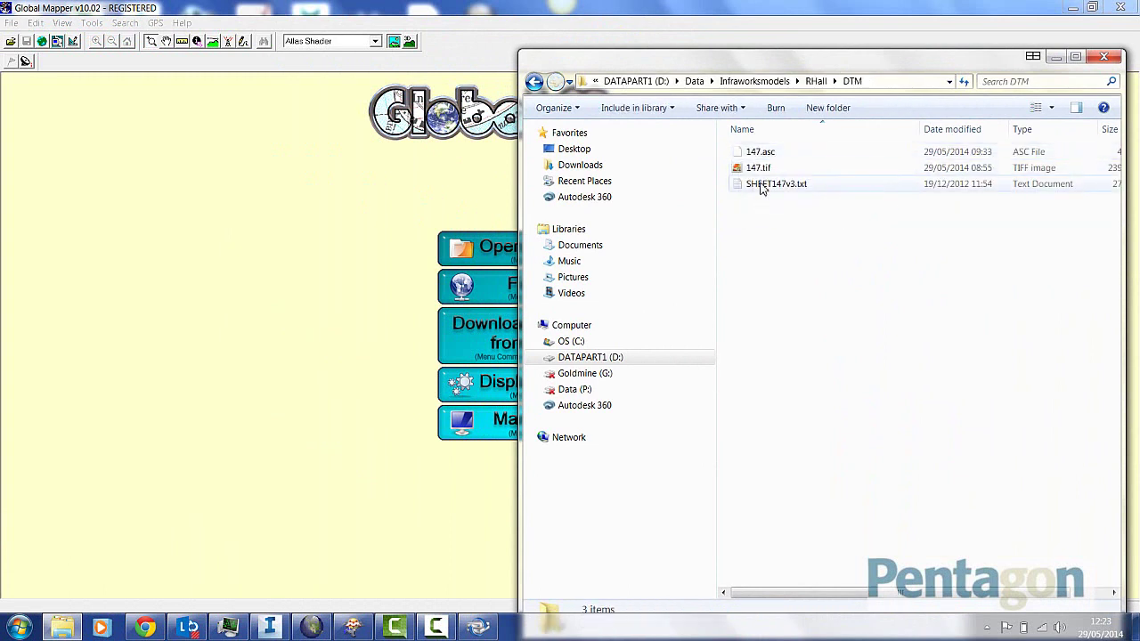
left_click(758, 185)
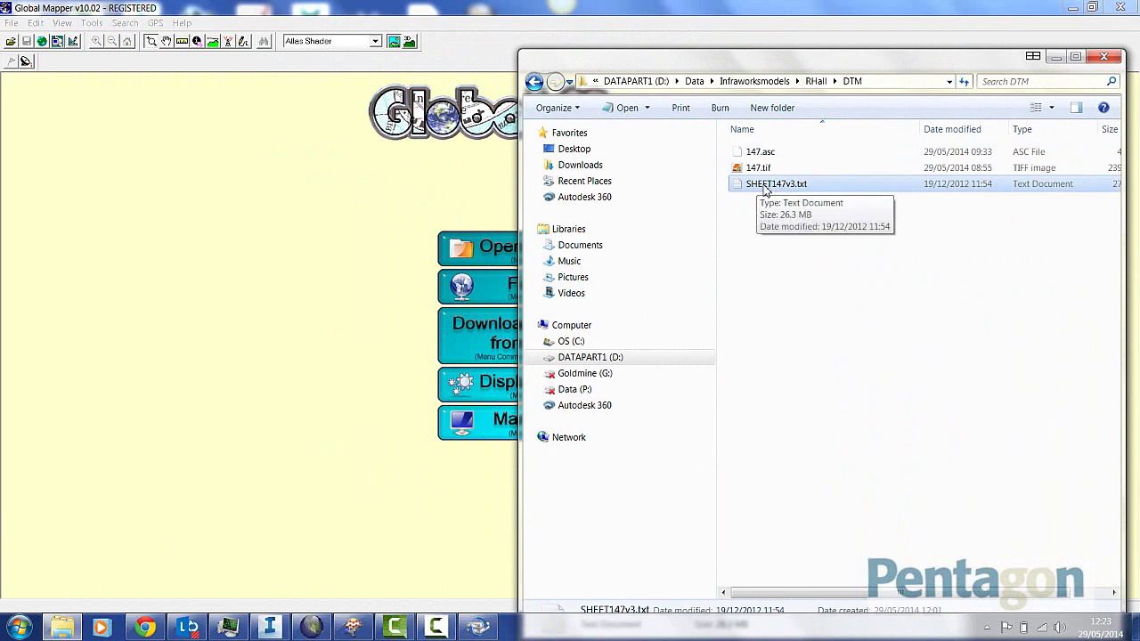
left_click_drag(772, 189, 395, 229)
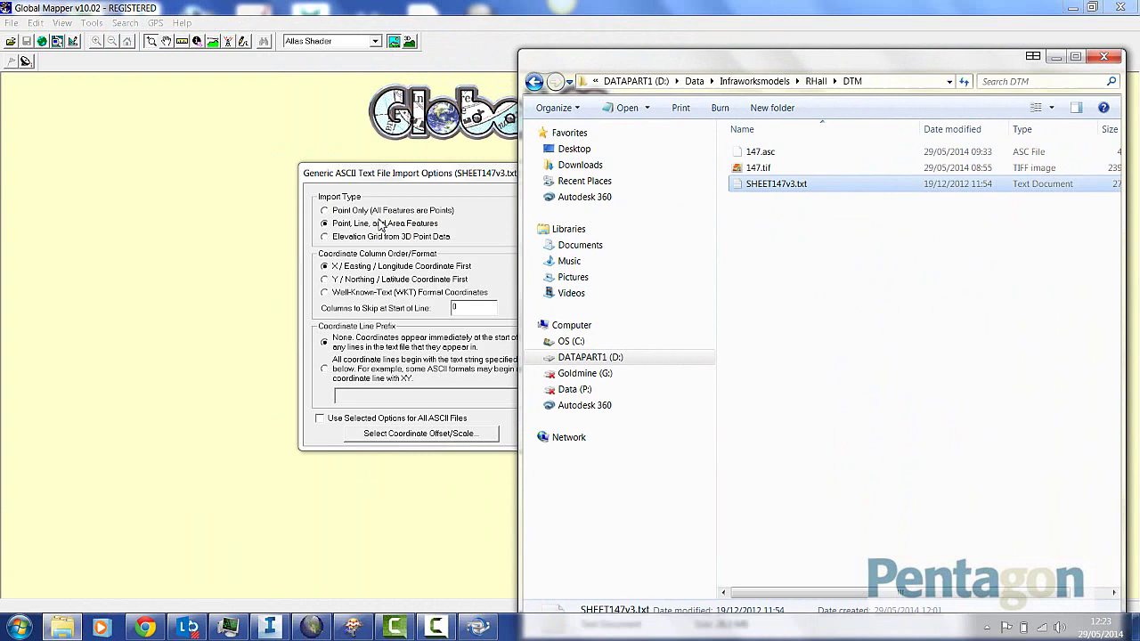
Step: Import the text file as an elevation grid from 3D point data, with vertical units in meters and automatic grid spacing
left_click(215, 224)
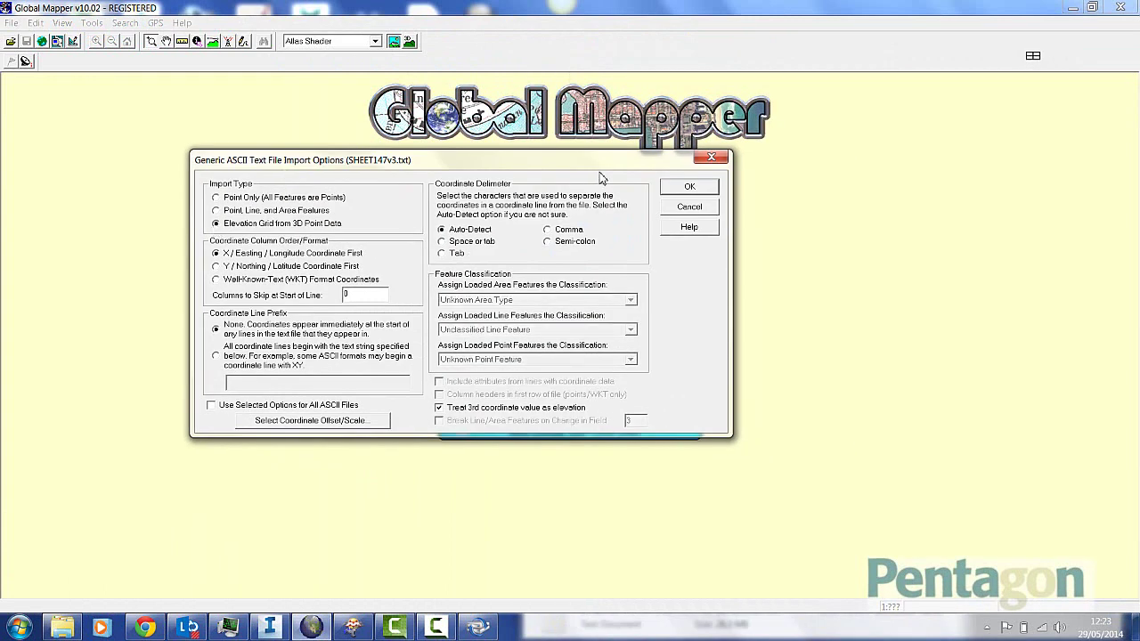
left_click(693, 188)
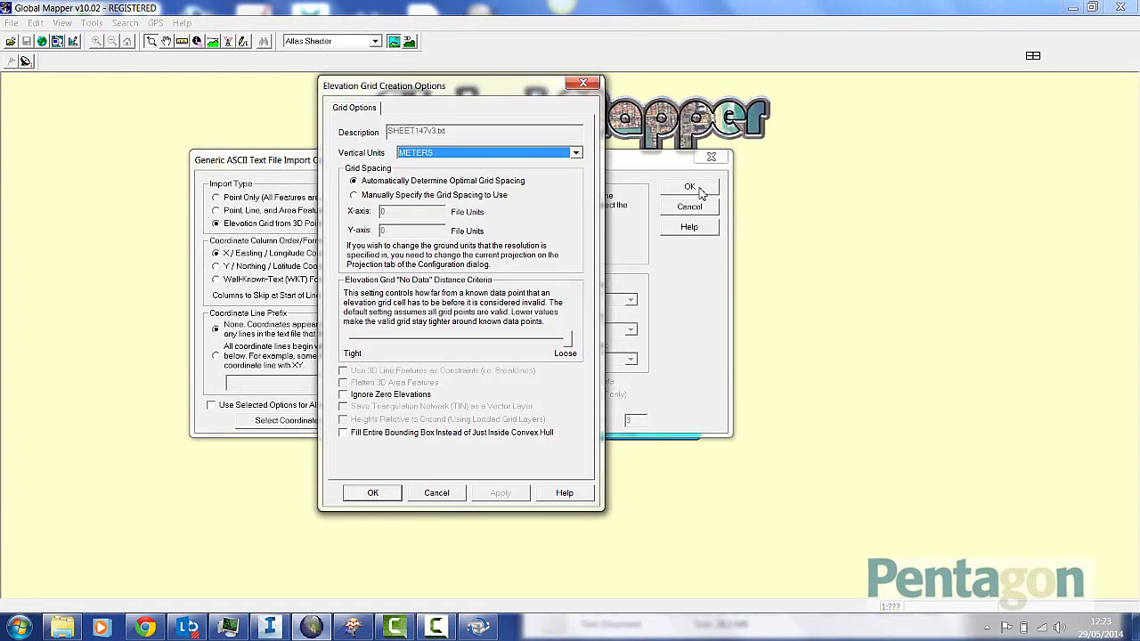
left_click(373, 494)
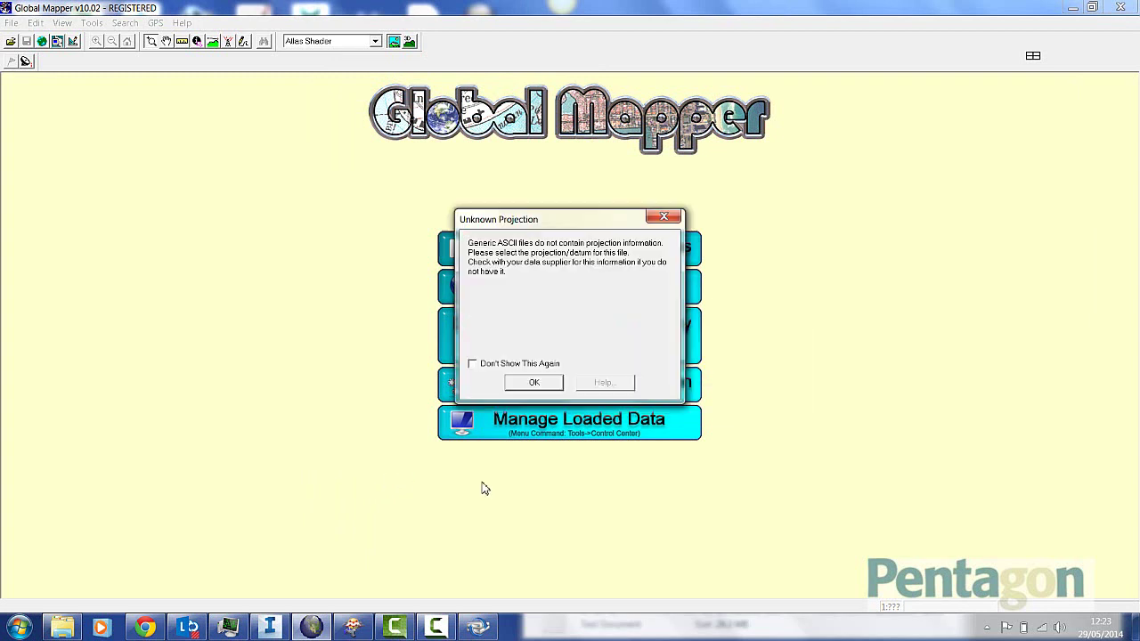
Step: Assign the Irish Grid projection to SHEET147v3.txt and finish loading the terrain
left_click(538, 391)
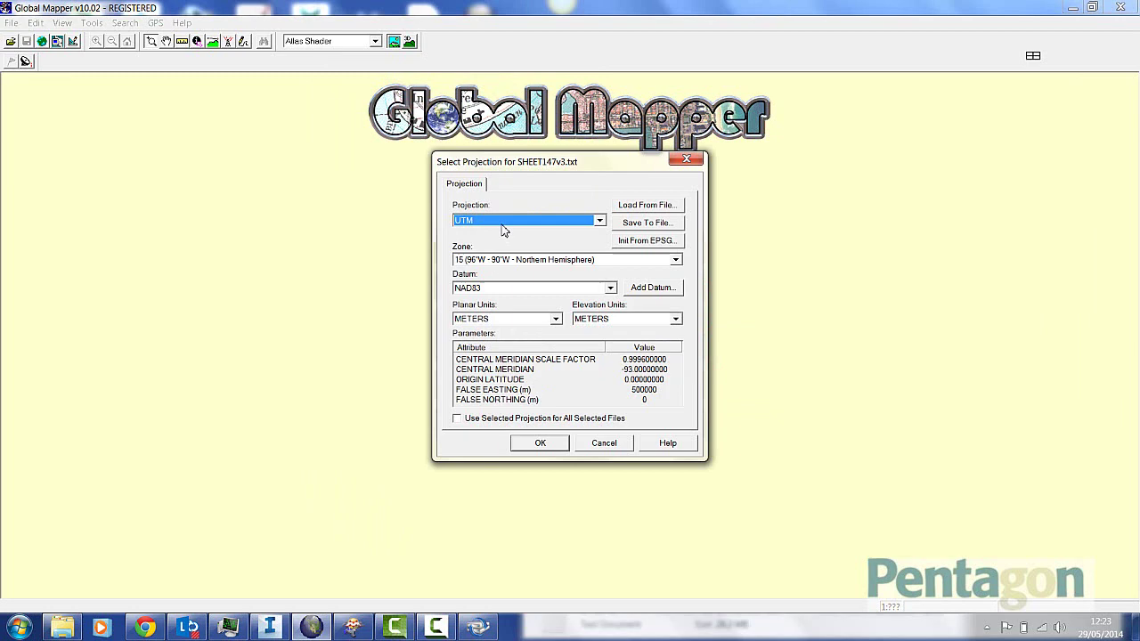
left_click(502, 225)
key("i")
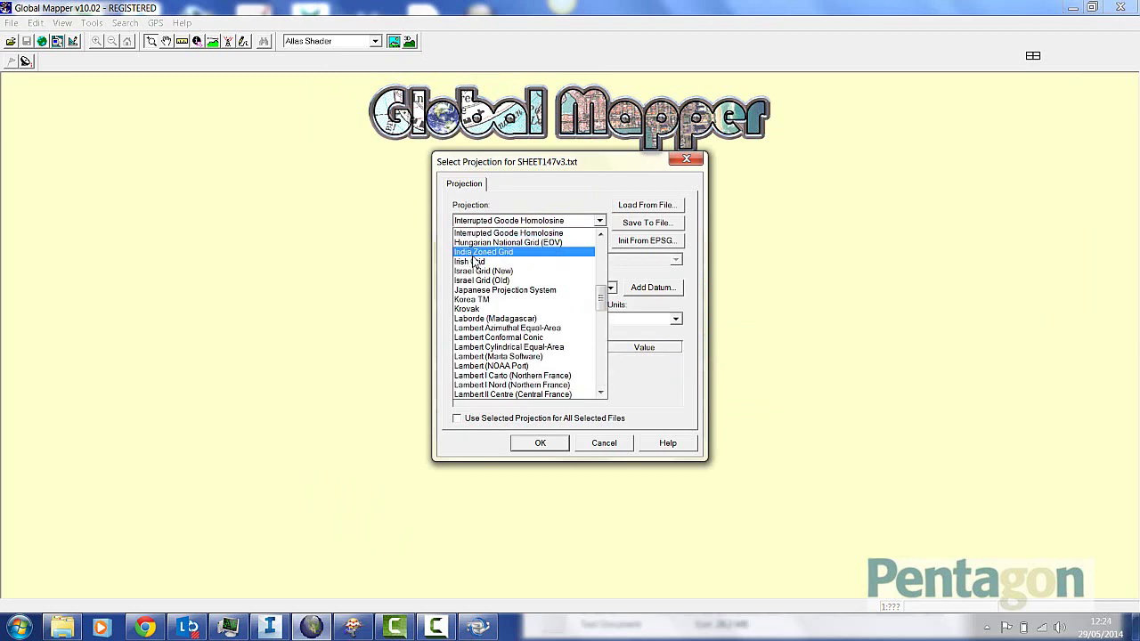
left_click(472, 262)
left_click(554, 441)
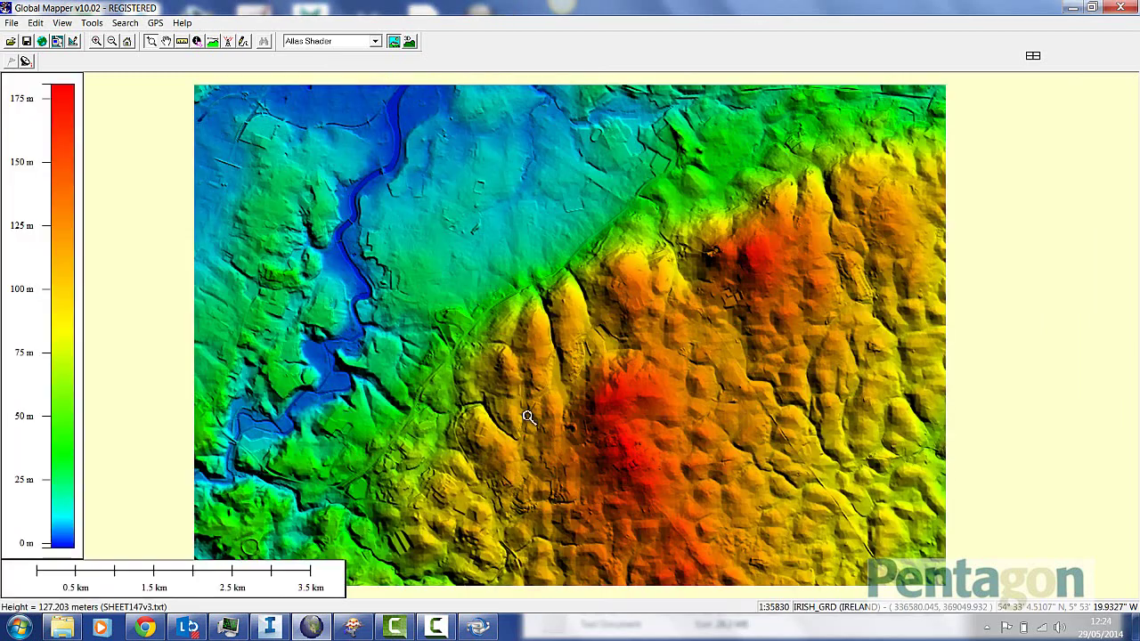
Step: Examine the available raster and elevation export formats, and close Global Mapper and the DTM folder window
left_click(12, 22)
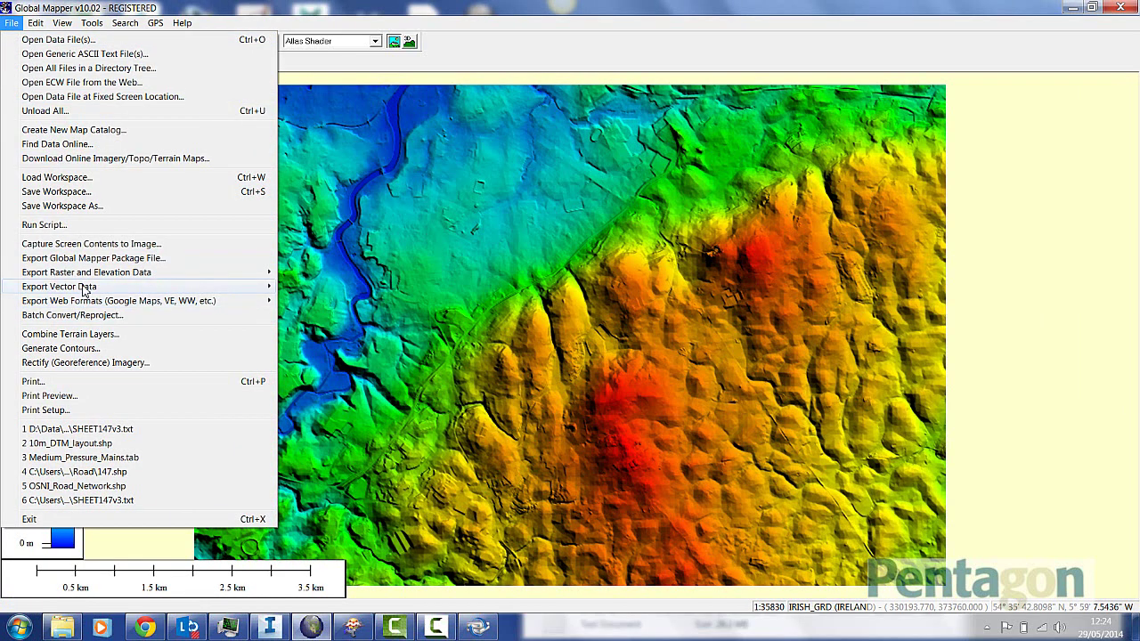
mouse_move(89, 273)
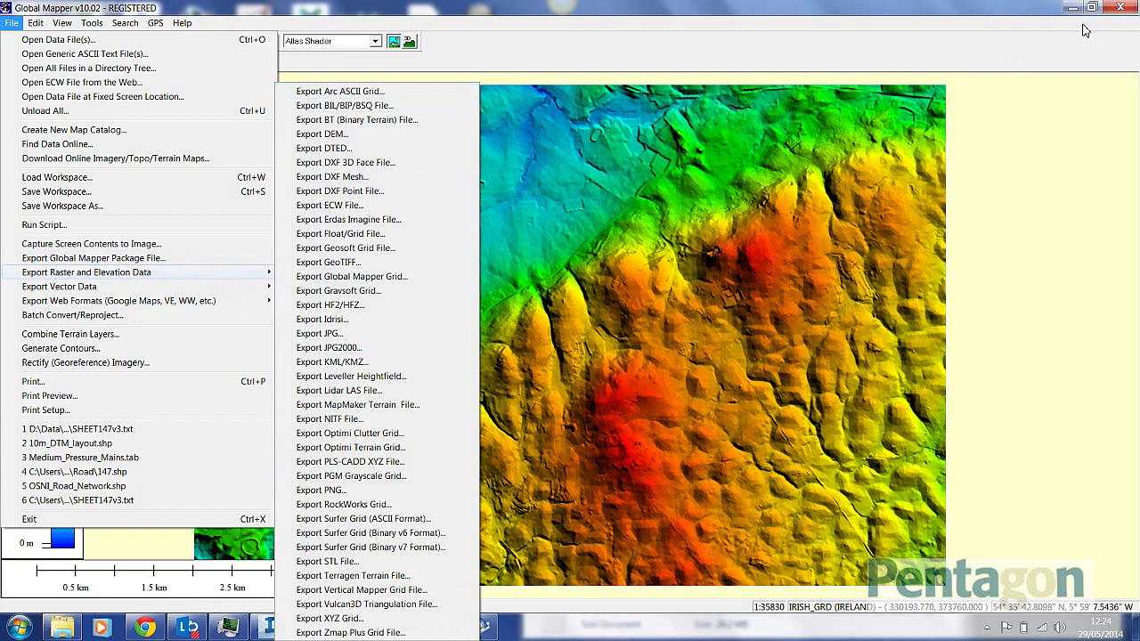
left_click(1133, 7)
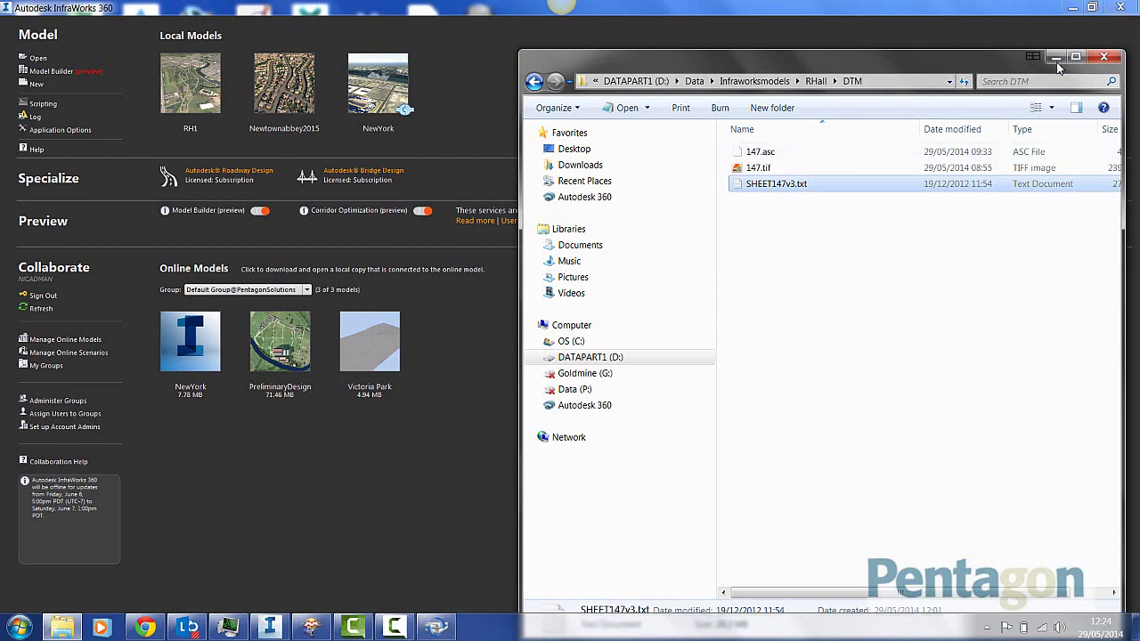
left_click(1105, 57)
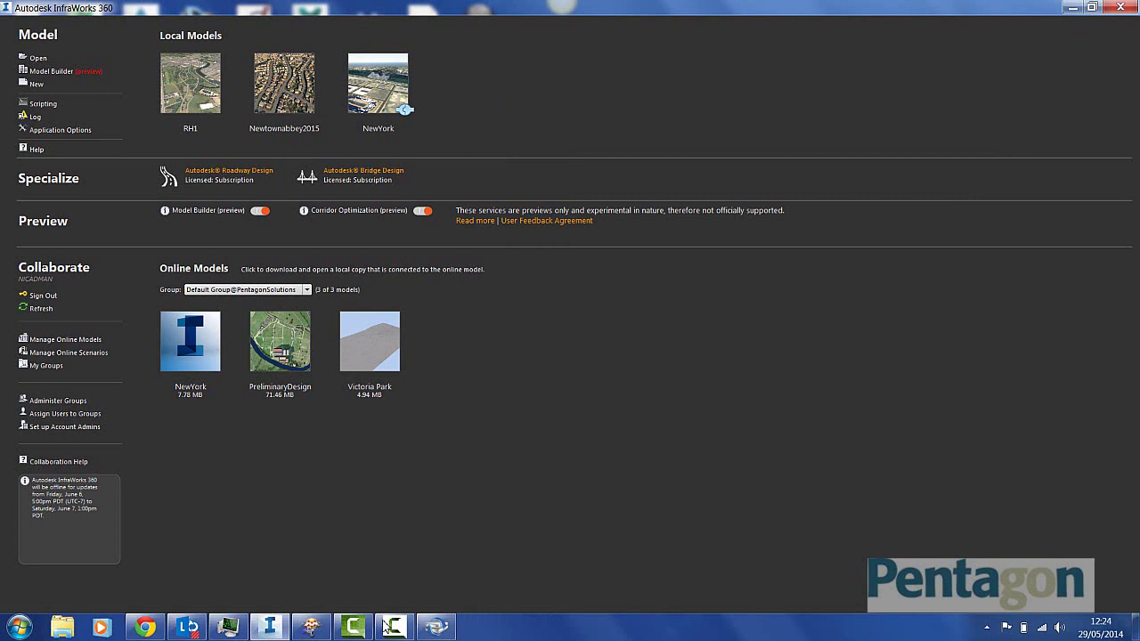
Step: Switch to FME Workbench and inspect the feature type properties of the upper <FC_NAME> shape writer
left_click(309, 631)
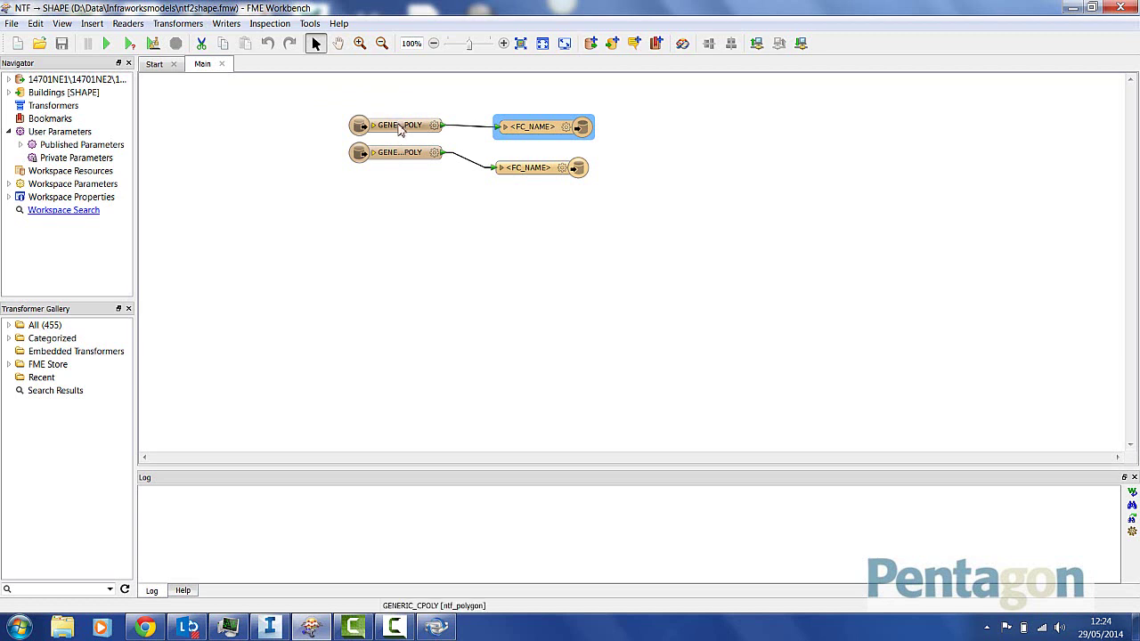
double_click(523, 131)
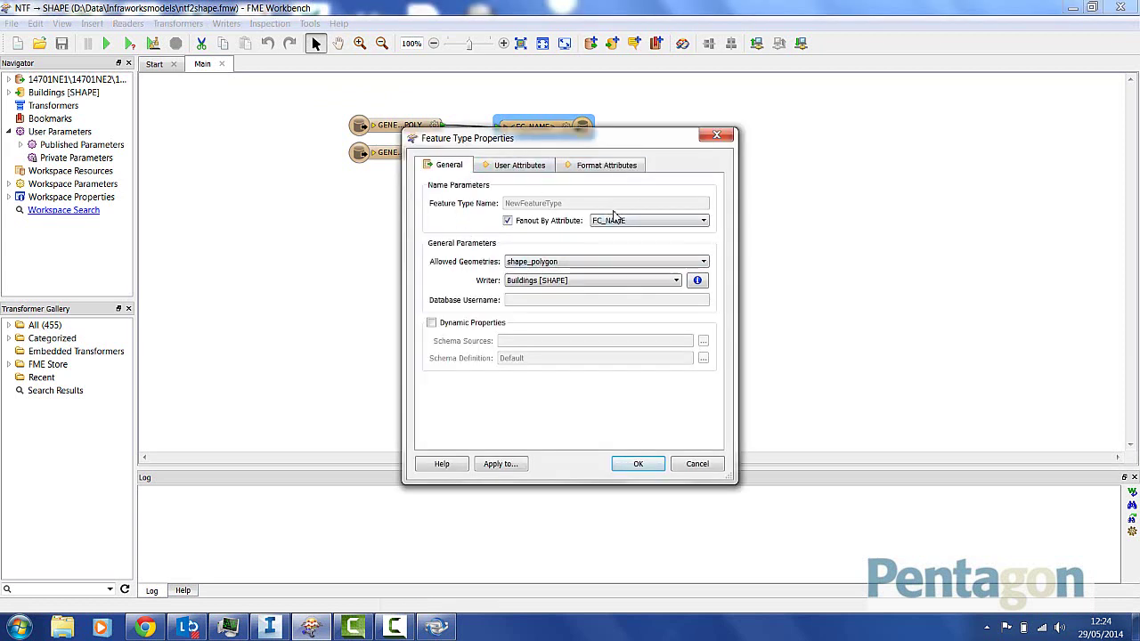
left_click(717, 137)
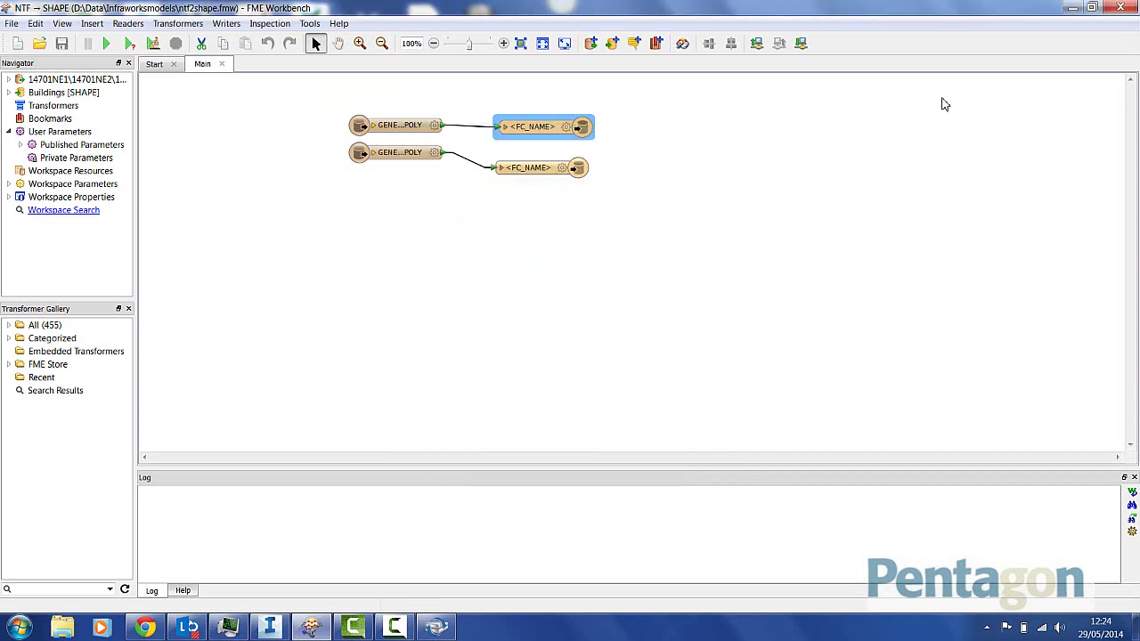
left_click(1074, 7)
Step: Open the Buildings folder under D:\Data\Infraworksmodels\RHall in a new file browser window
key("super+e")
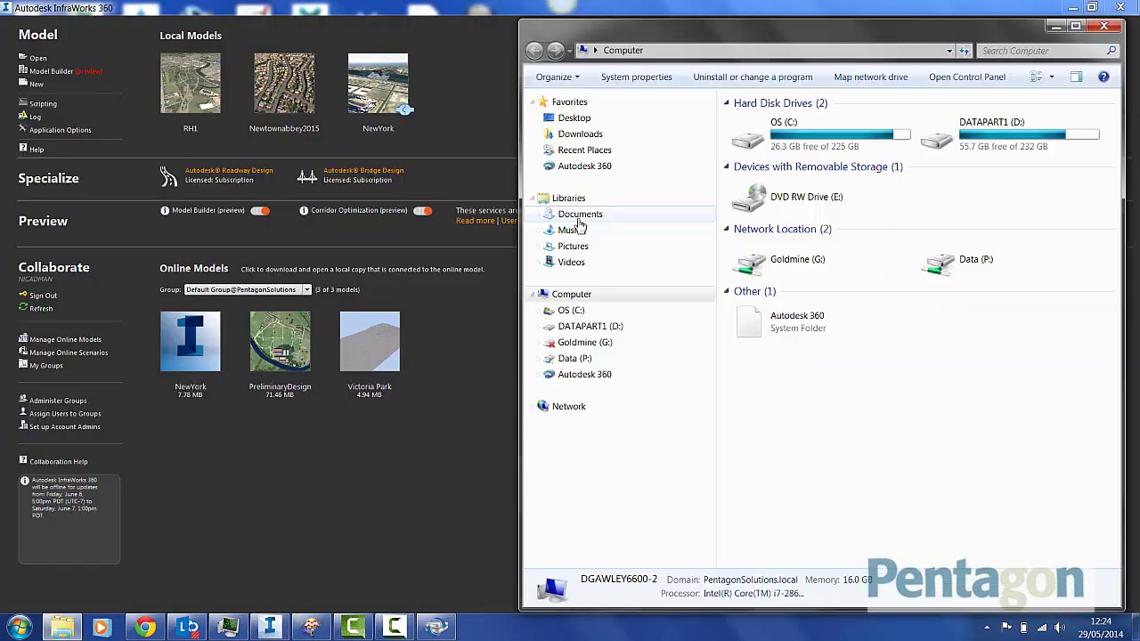
left_click(992, 133)
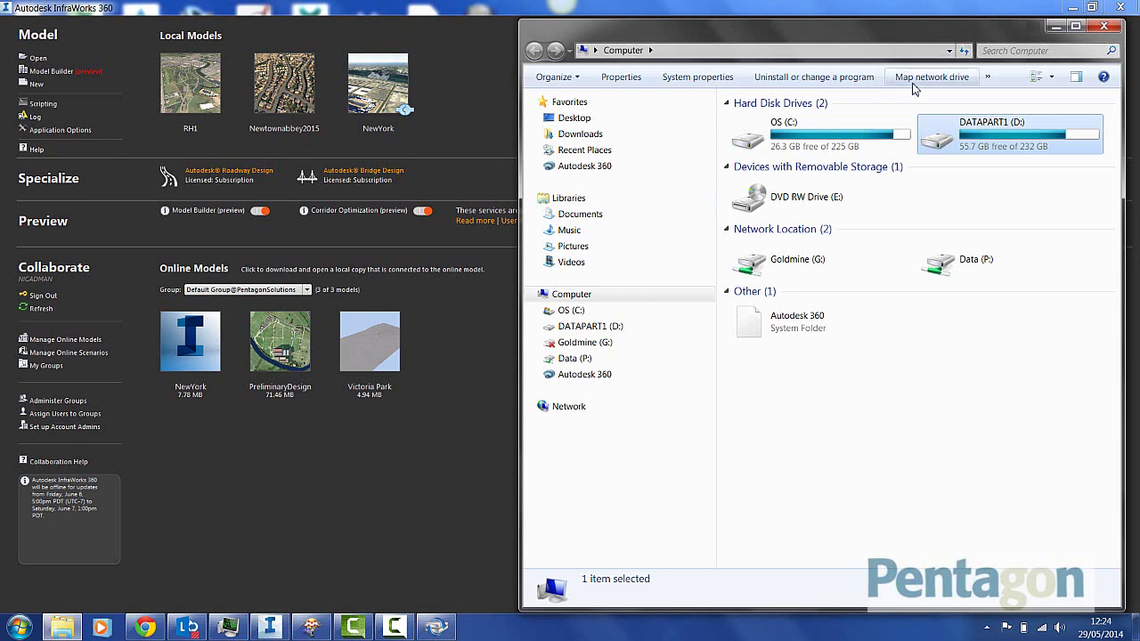
double_click(980, 136)
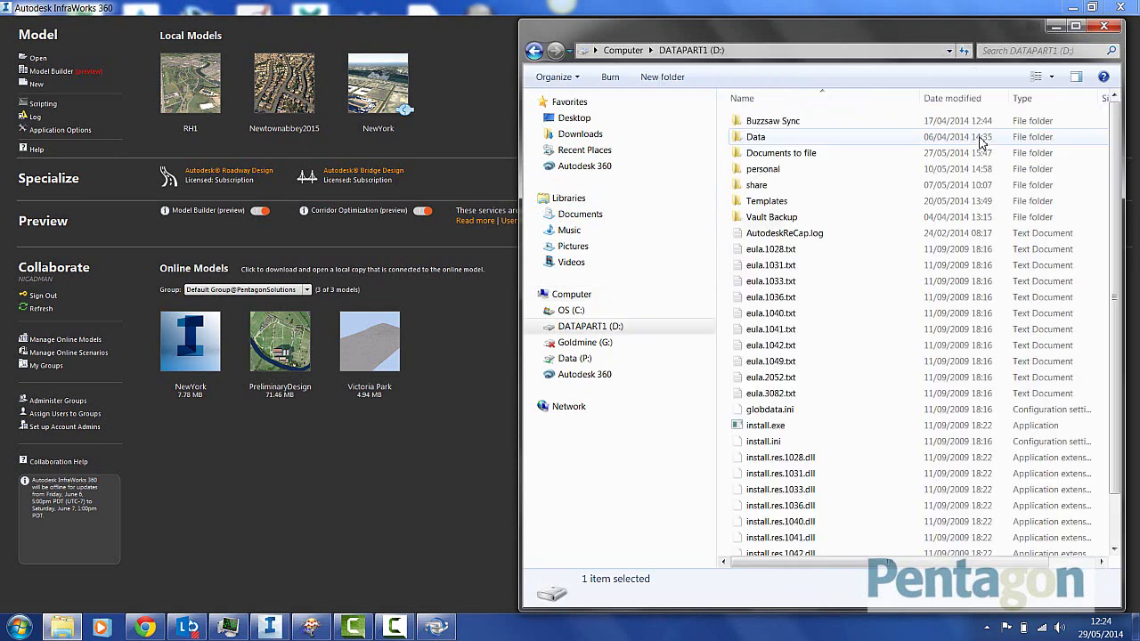
double_click(766, 138)
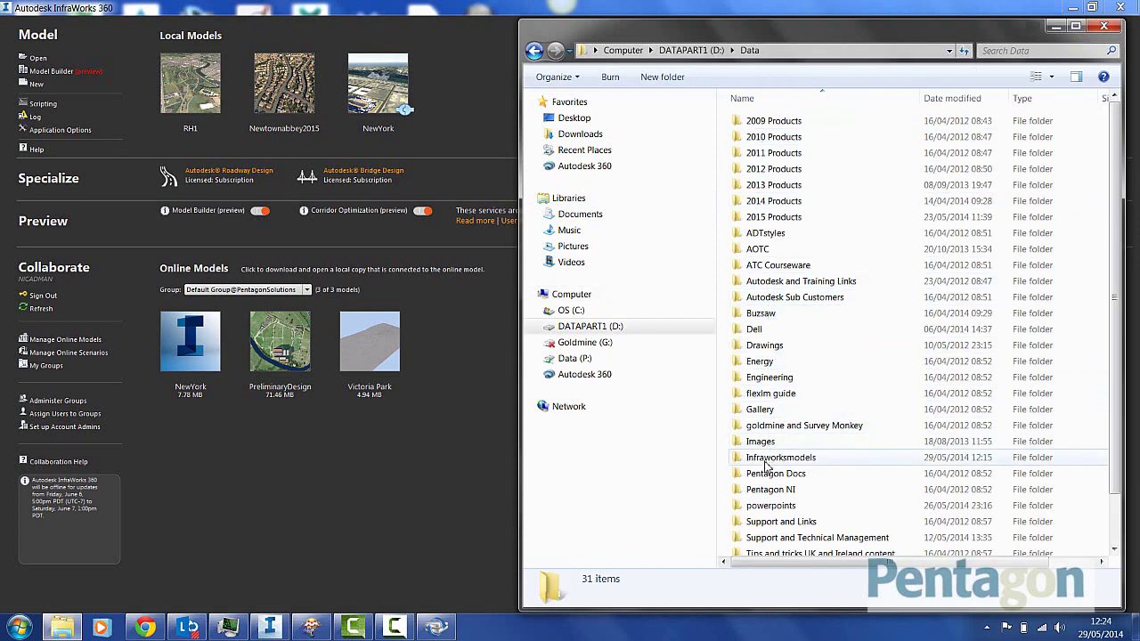
double_click(773, 458)
double_click(758, 219)
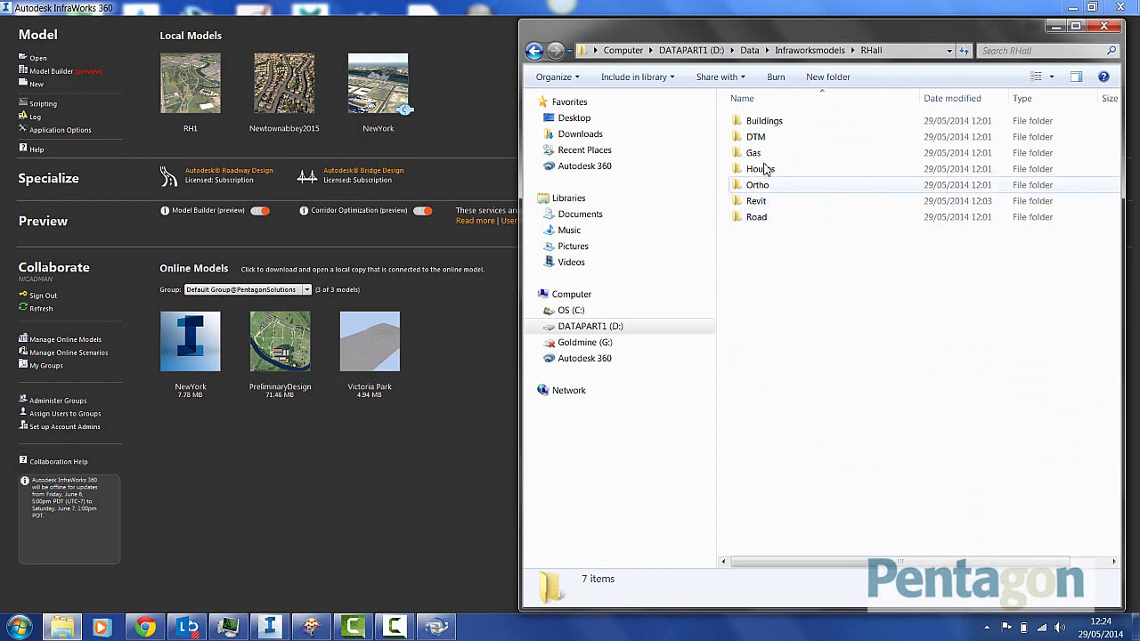
left_click(762, 168)
double_click(753, 120)
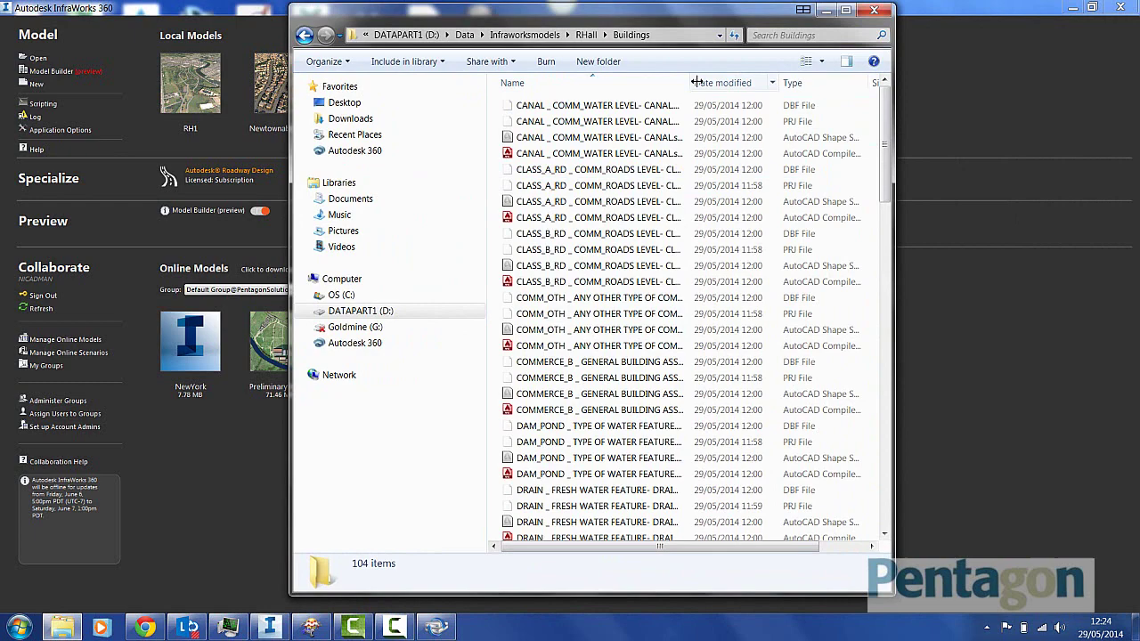
Step: Widen the name column, examine the shapefiles in the Buildings folder and minimize the window
left_click_drag(691, 82, 828, 82)
scroll(561, 383, "down", 8)
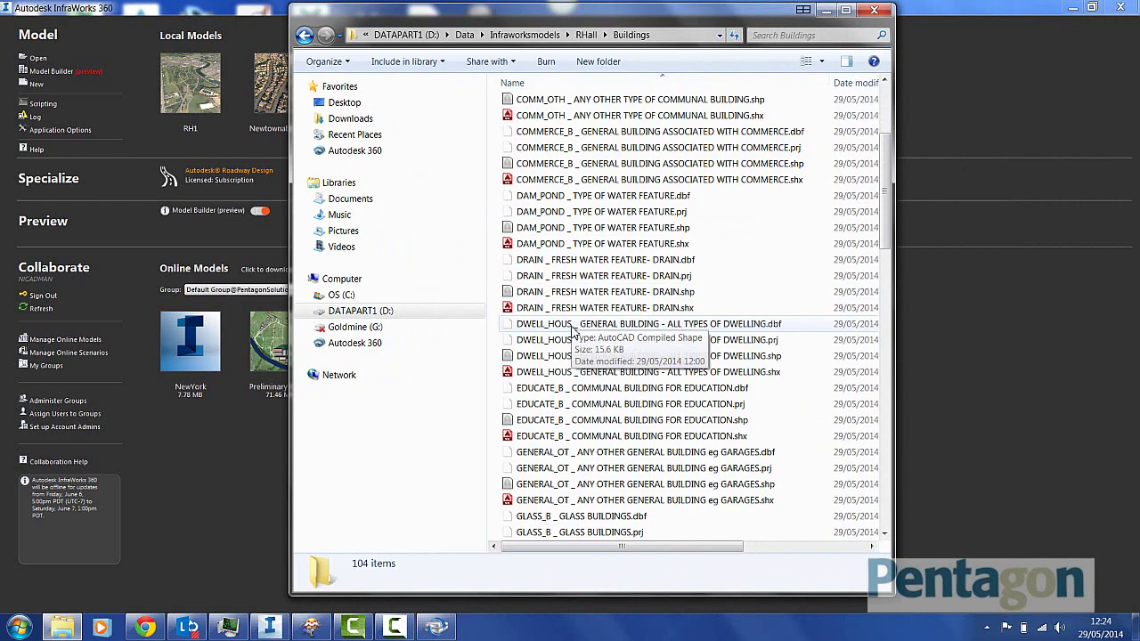
scroll(555, 403, "down", 9)
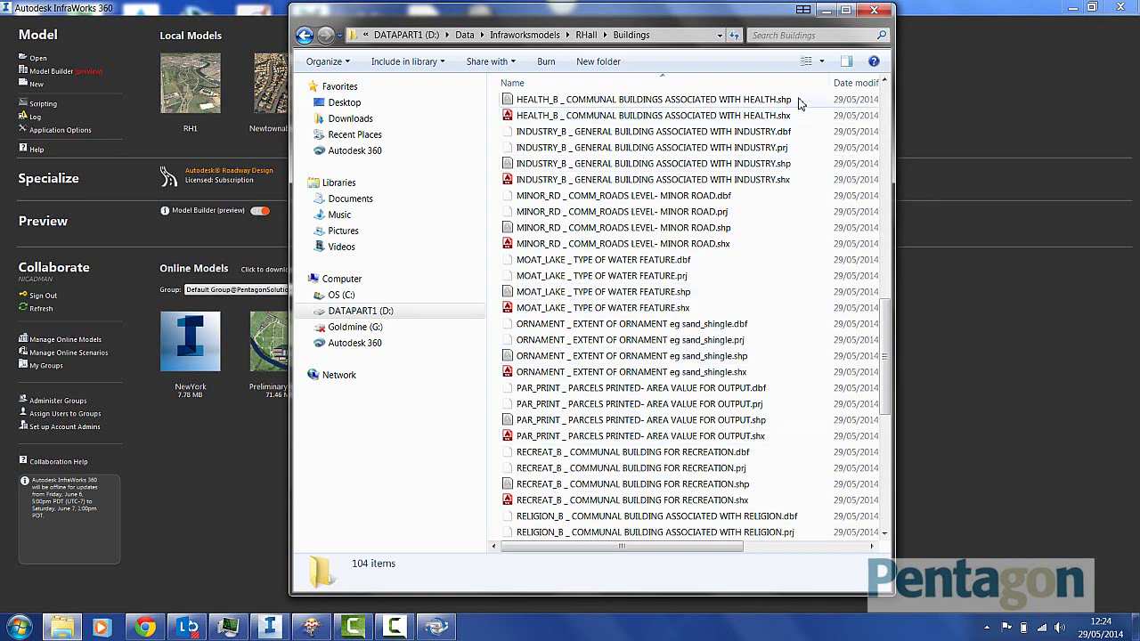
left_click(826, 11)
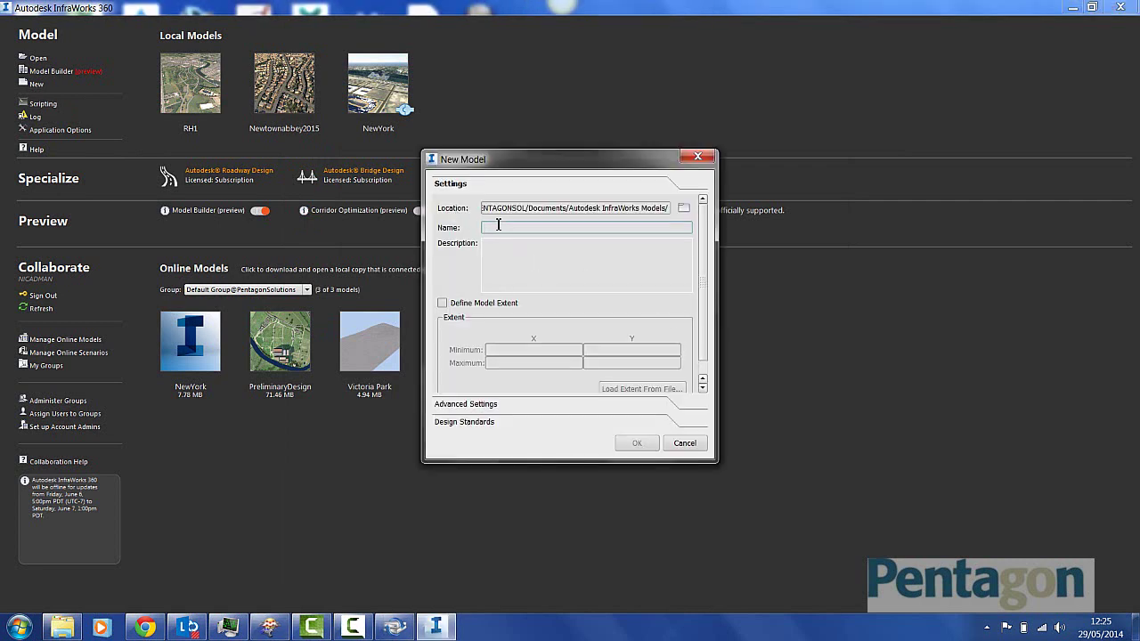
Step: Name the new InfraWorks model Belfast
type("R")
key("BackSpace")
type("Belfast")
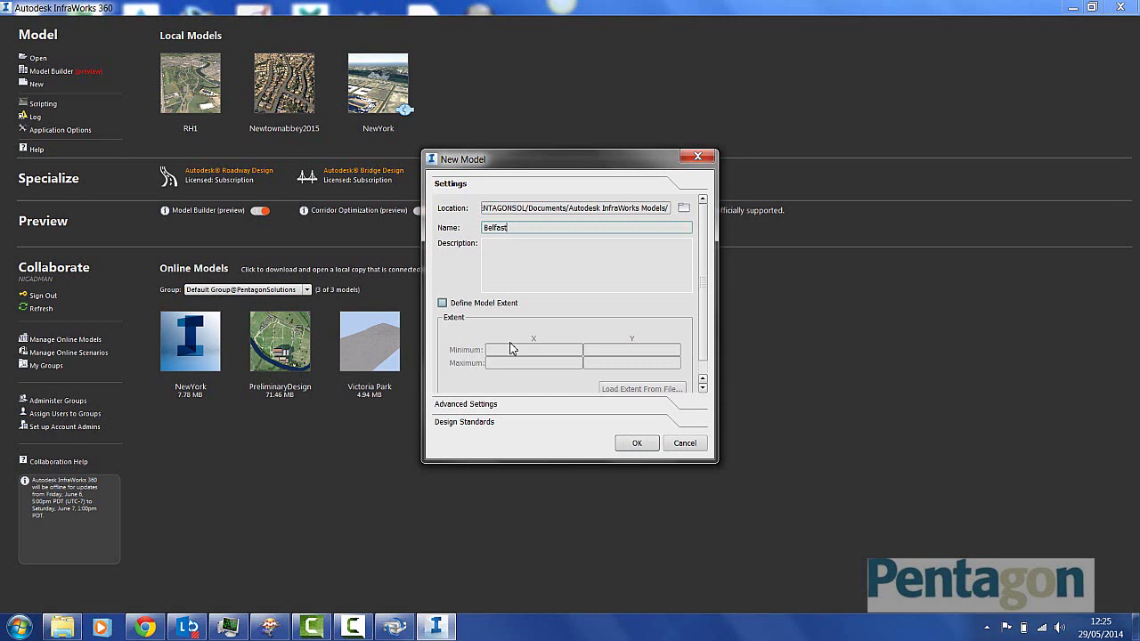
Step: Set the new model's UCS and database coordinate systems to OSNI52/b.IrishNtlGrid, and check the UCS choice in the full coordinate system list
left_click(464, 405)
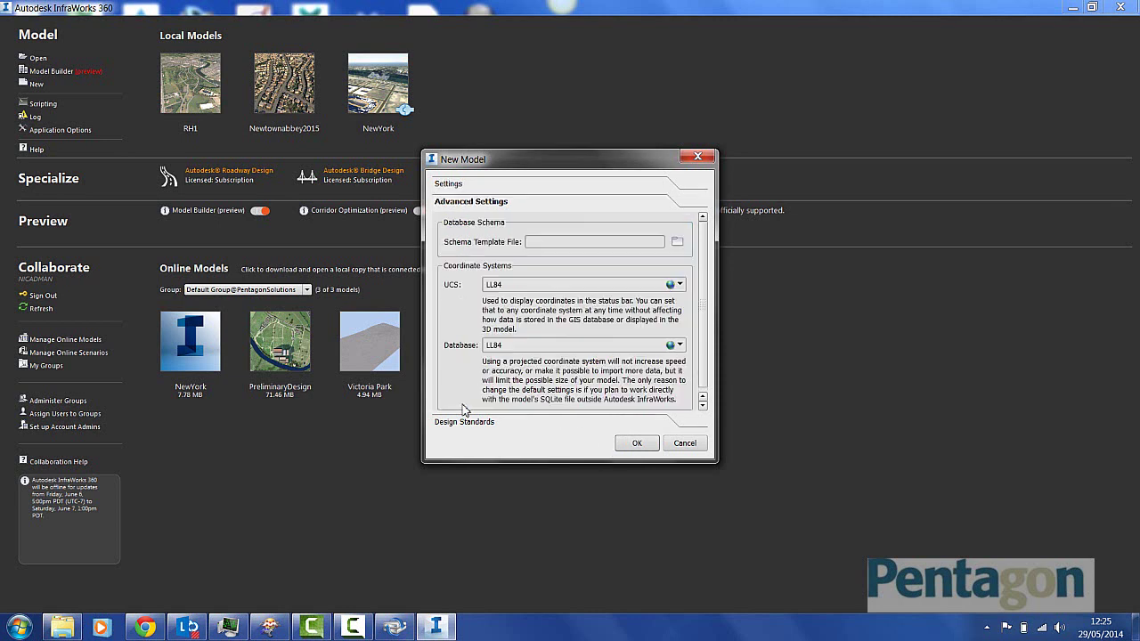
left_click(680, 284)
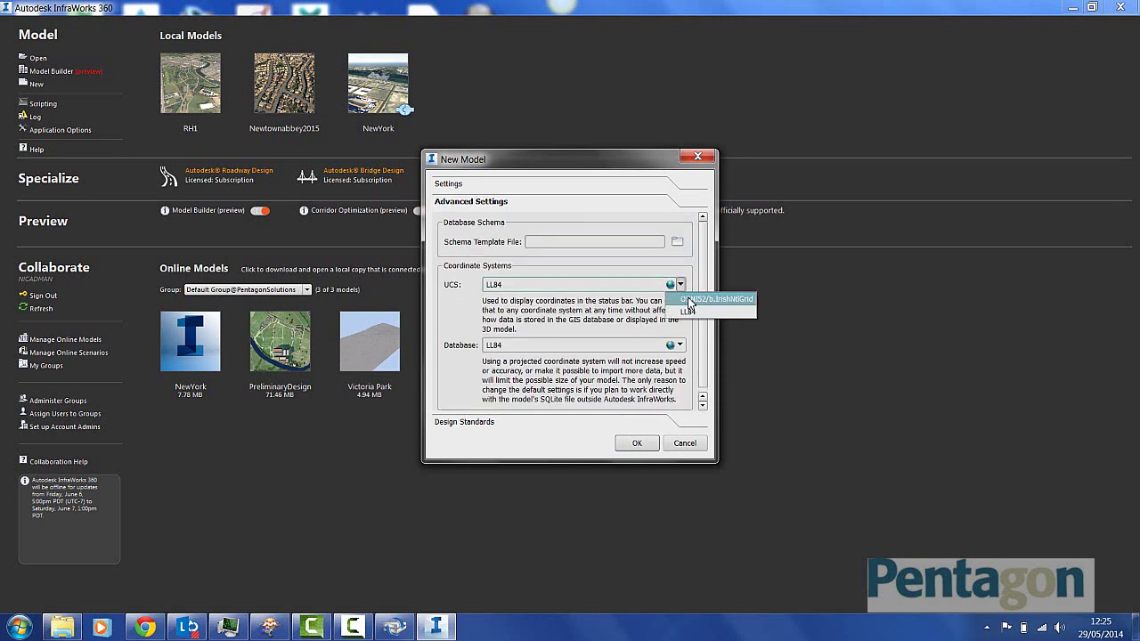
left_click(703, 299)
left_click(680, 345)
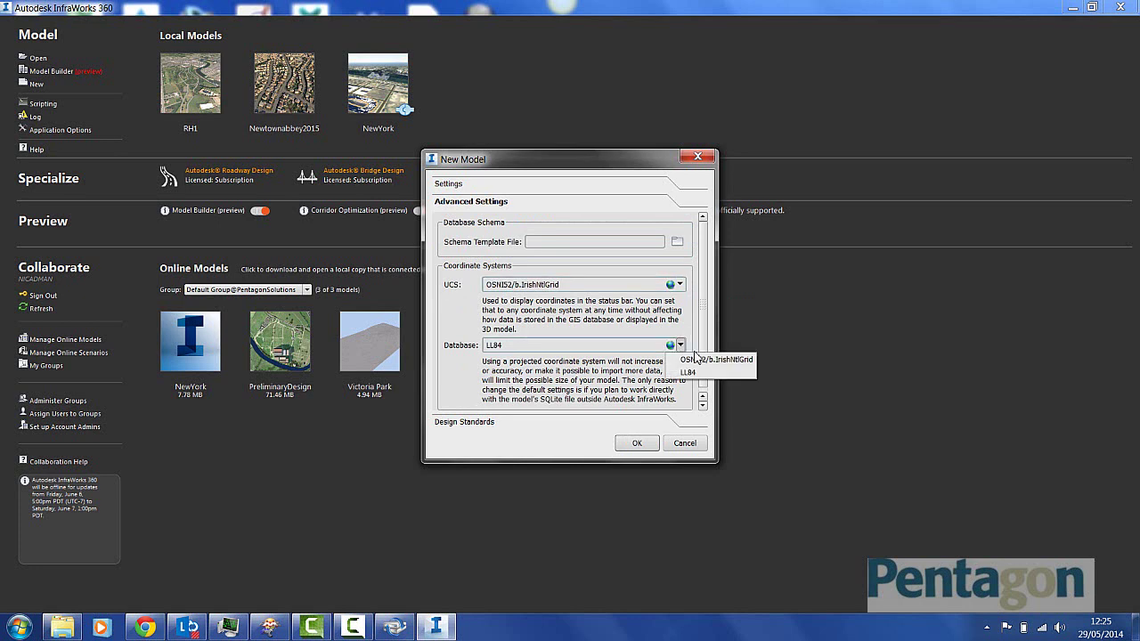
left_click(697, 361)
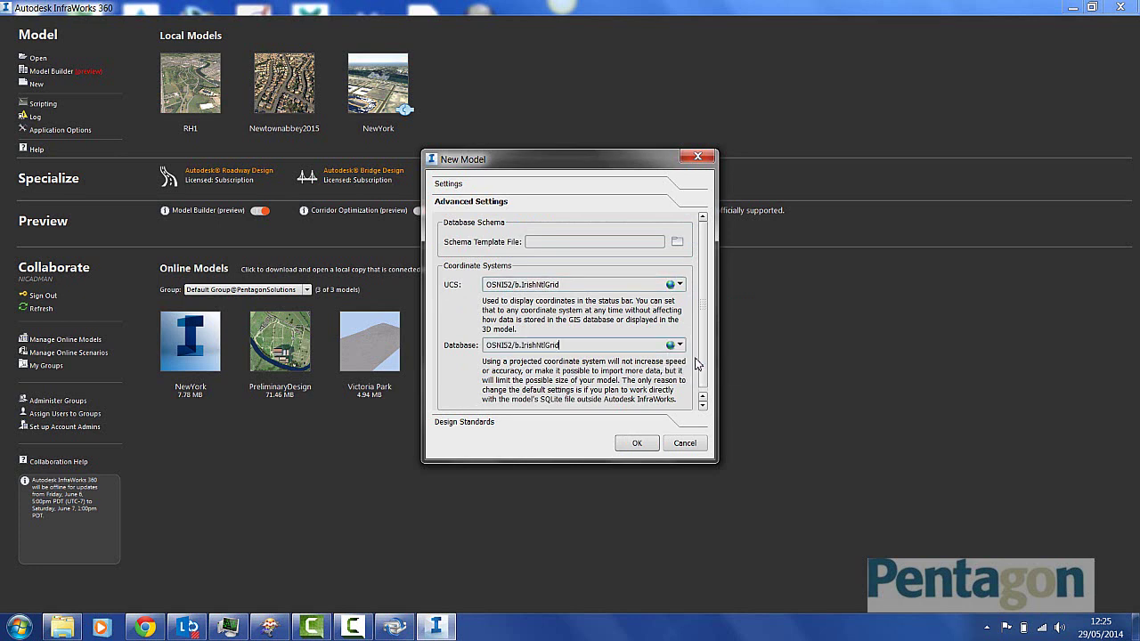
left_click(671, 285)
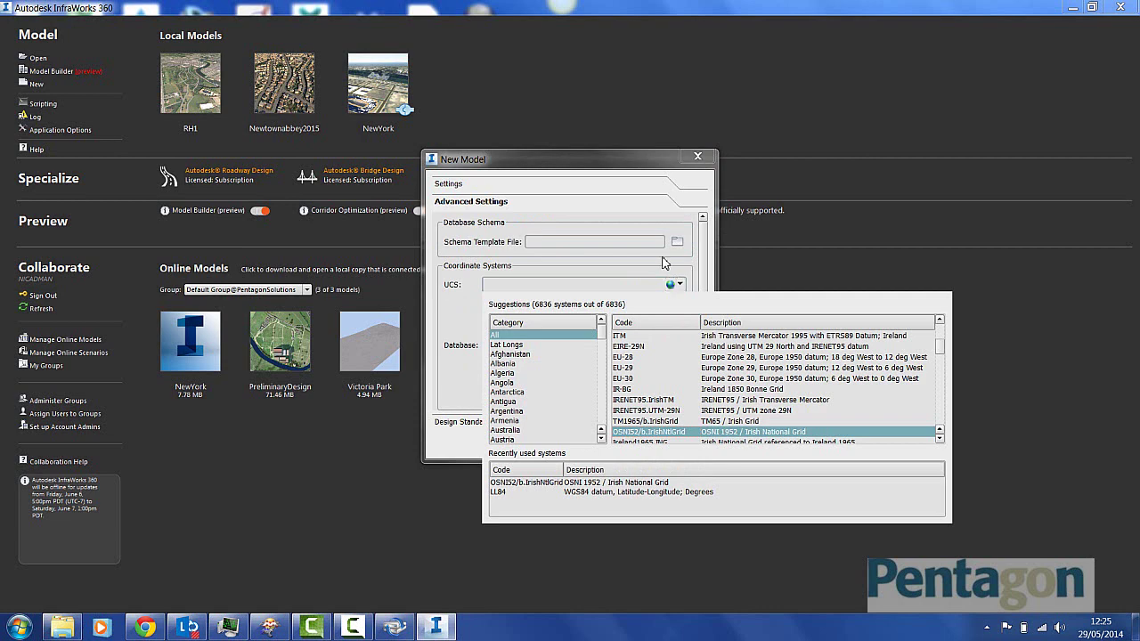
left_click(667, 267)
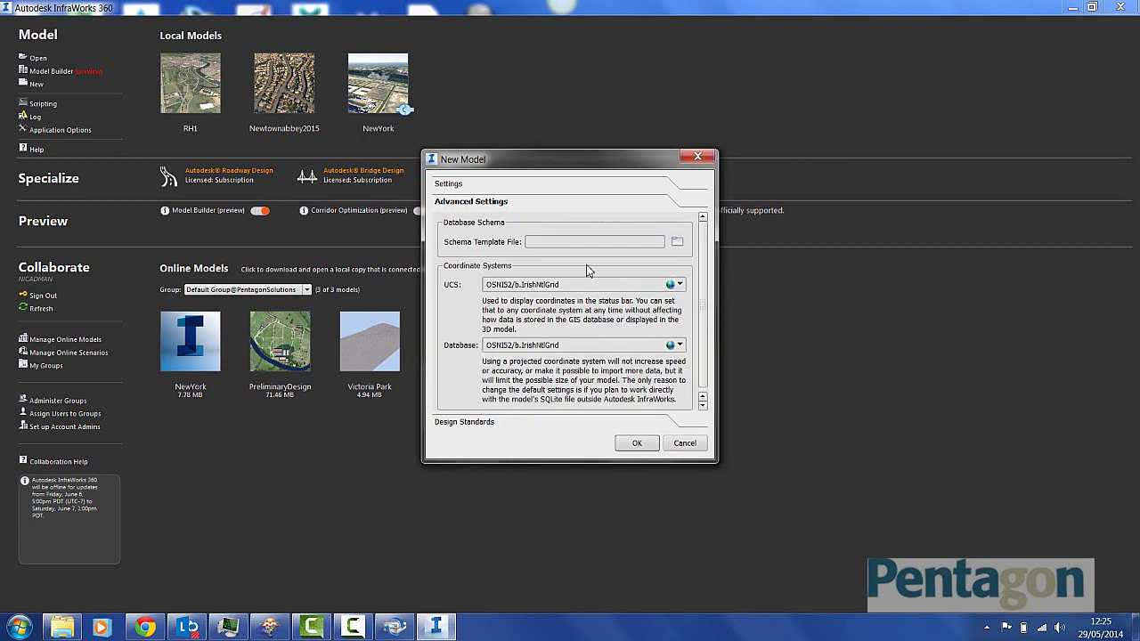
Step: Create the Belfast model and add the raster 147.asc from D:\Data\Infraworksmodels\RHall\DTM as a data source
left_click(636, 445)
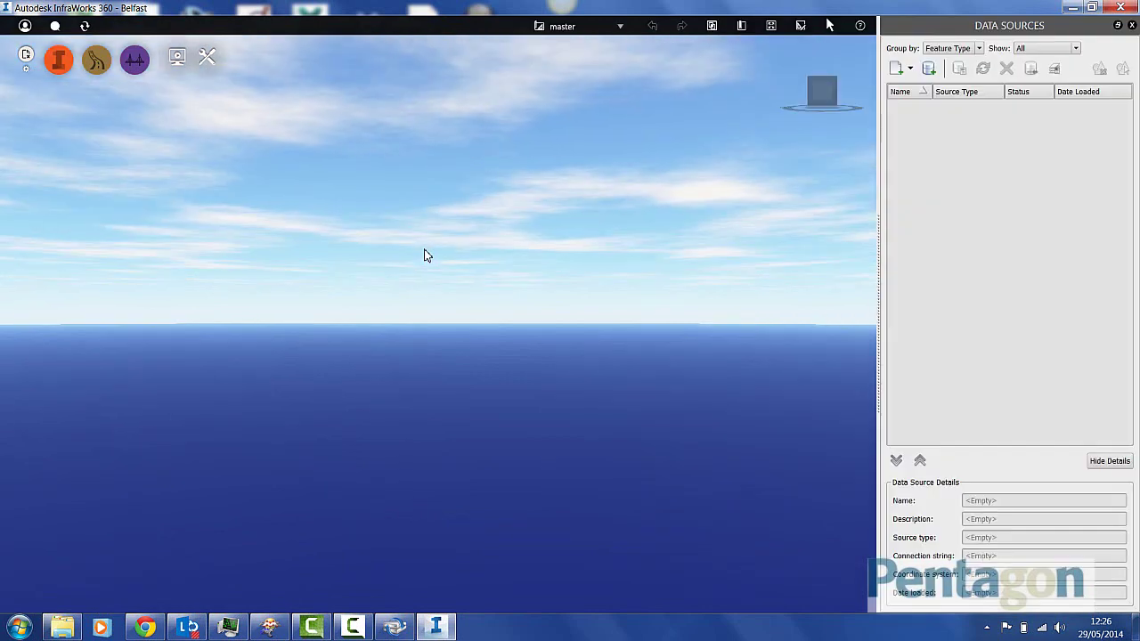
left_click(911, 68)
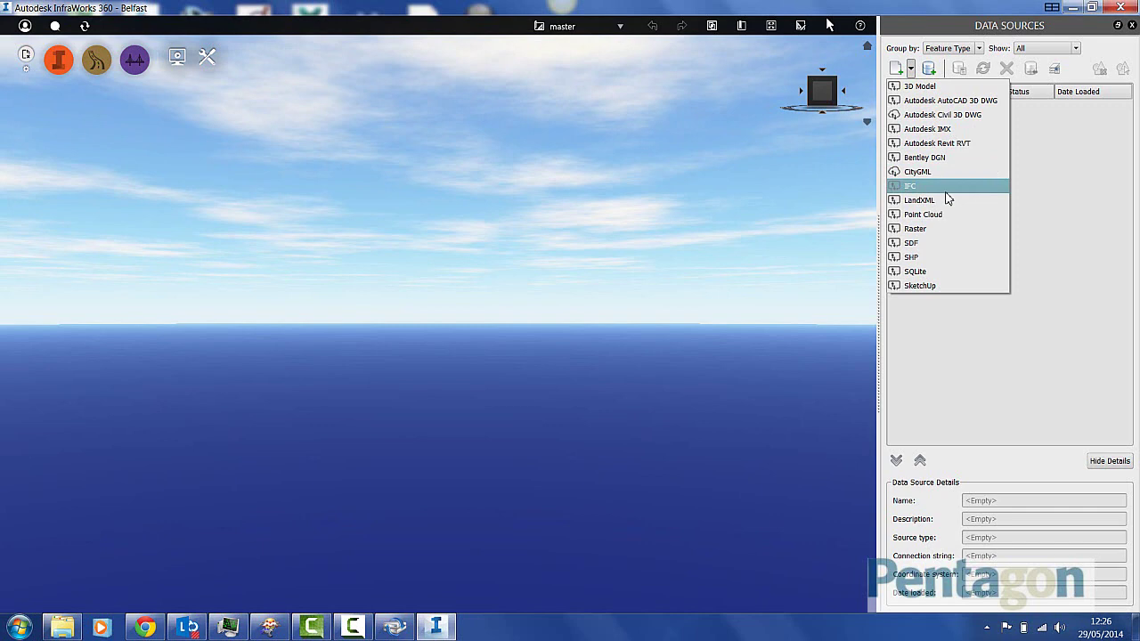
left_click(922, 230)
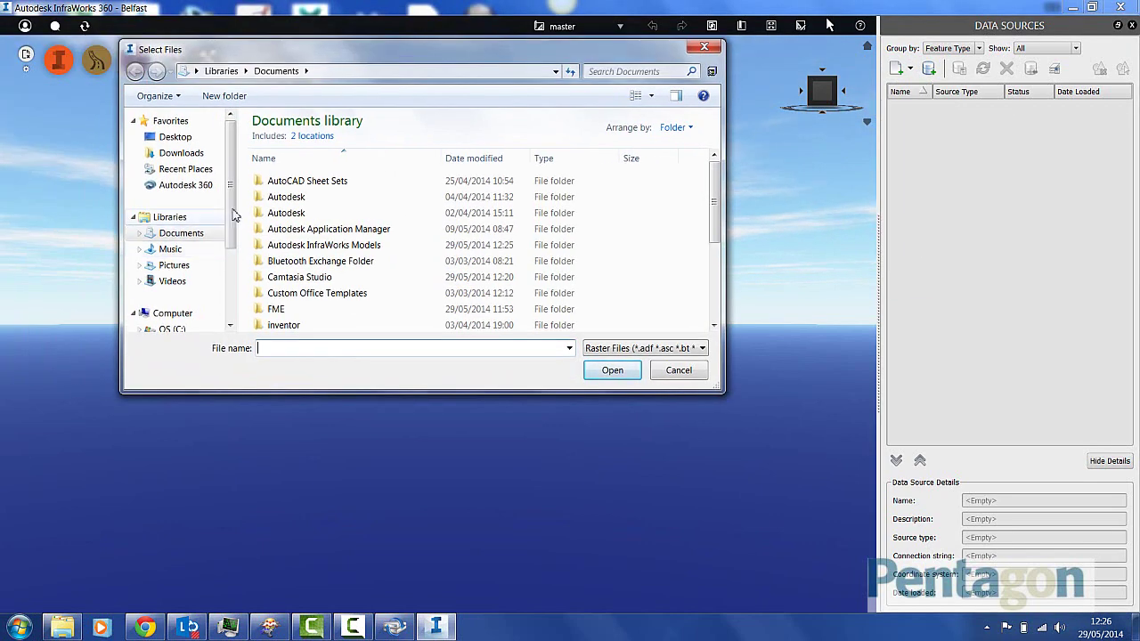
scroll(237, 223, "down", 2)
left_click(198, 231)
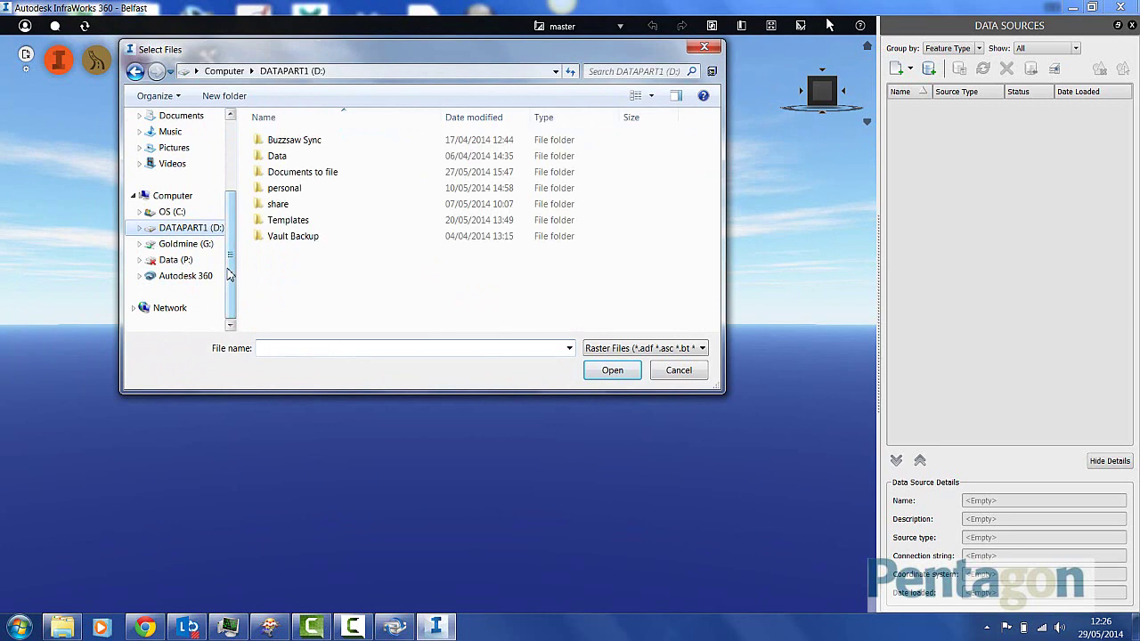
double_click(277, 158)
scroll(316, 294, "down", 5)
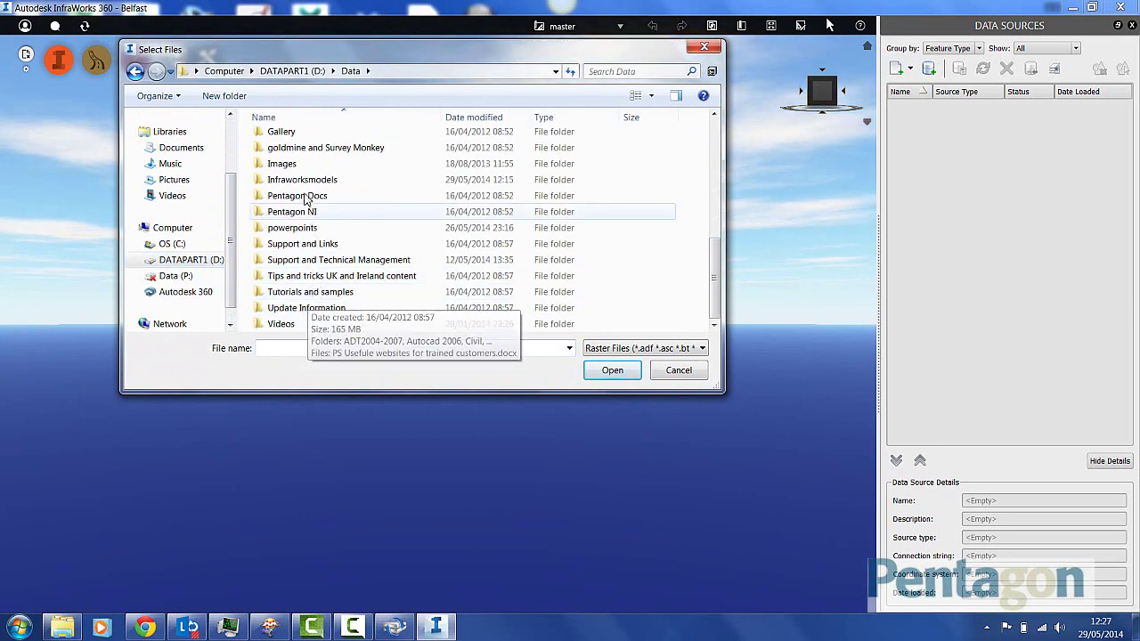
double_click(301, 179)
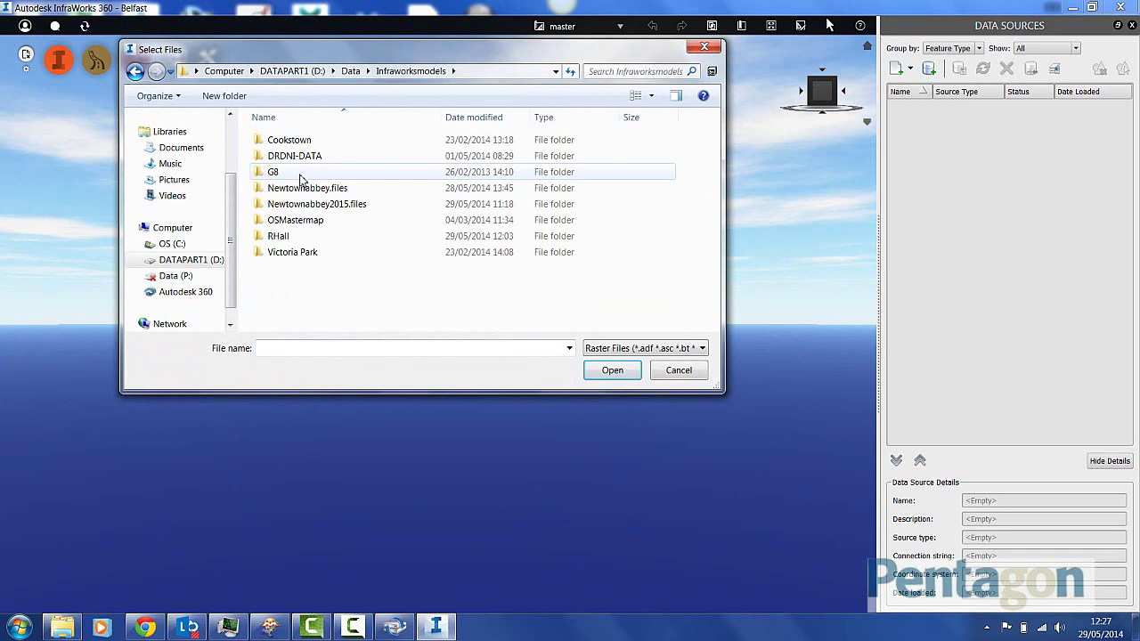
double_click(278, 236)
double_click(278, 160)
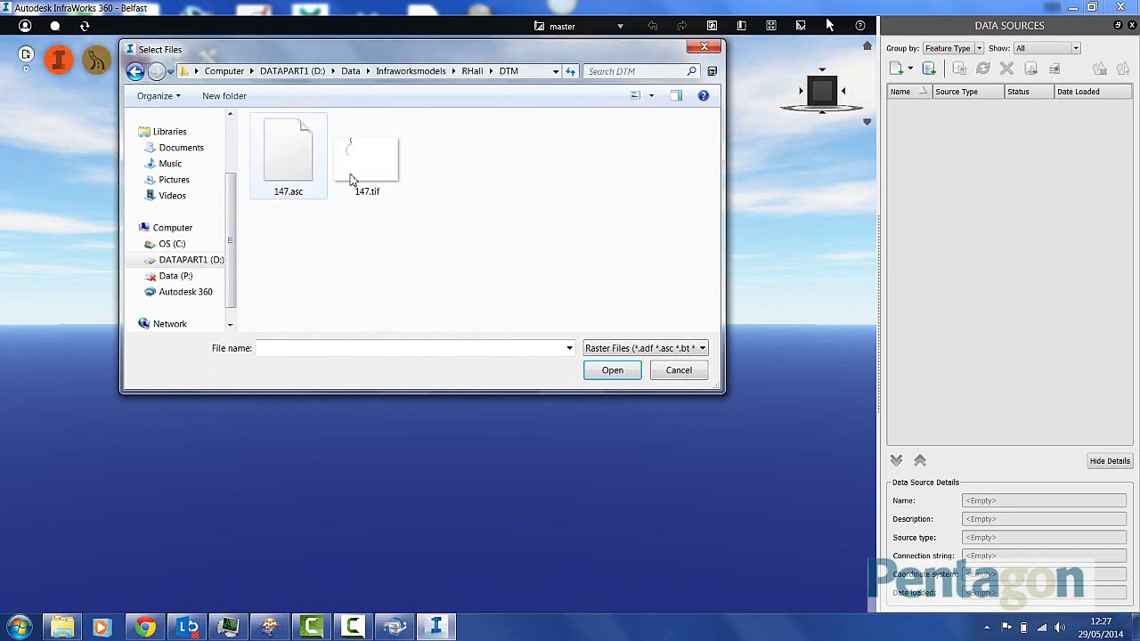
left_click(285, 172)
double_click(285, 172)
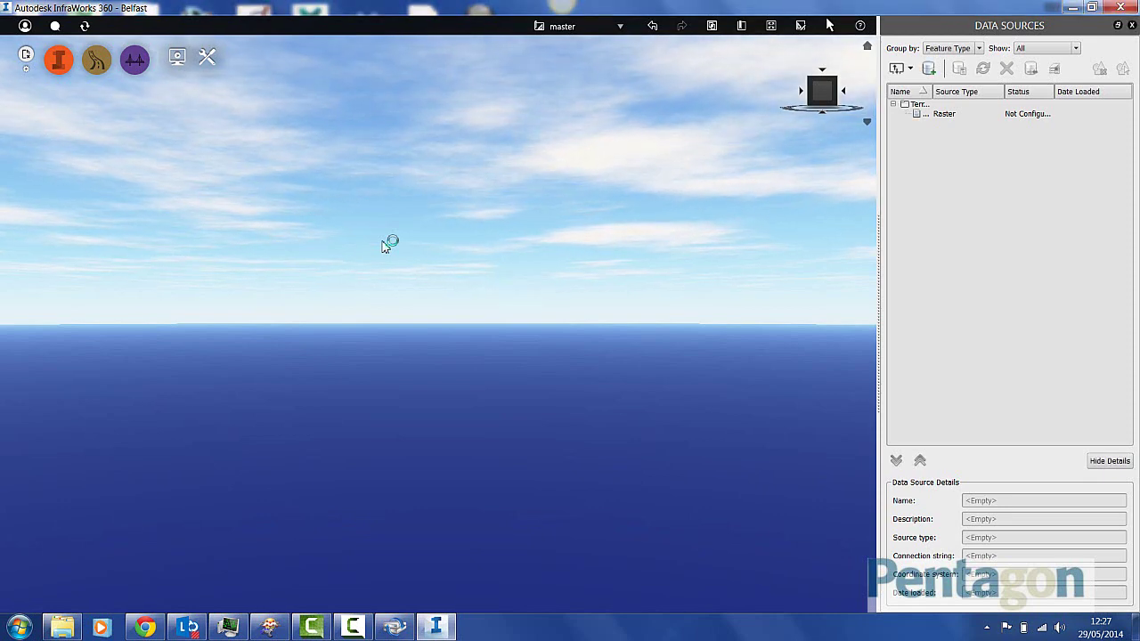
Step: Assign the coordinate system OSNI52/b.IrishNtlGrid to the 147.asc terrain raster and import it into the model
double_click(940, 114)
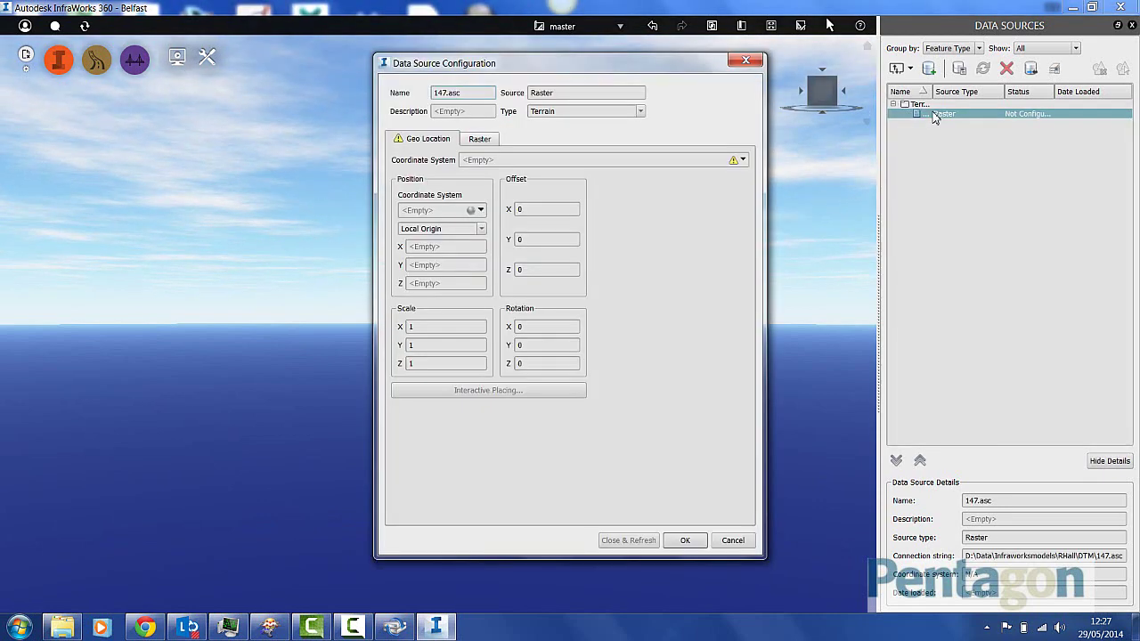
left_click(743, 161)
left_click(751, 176)
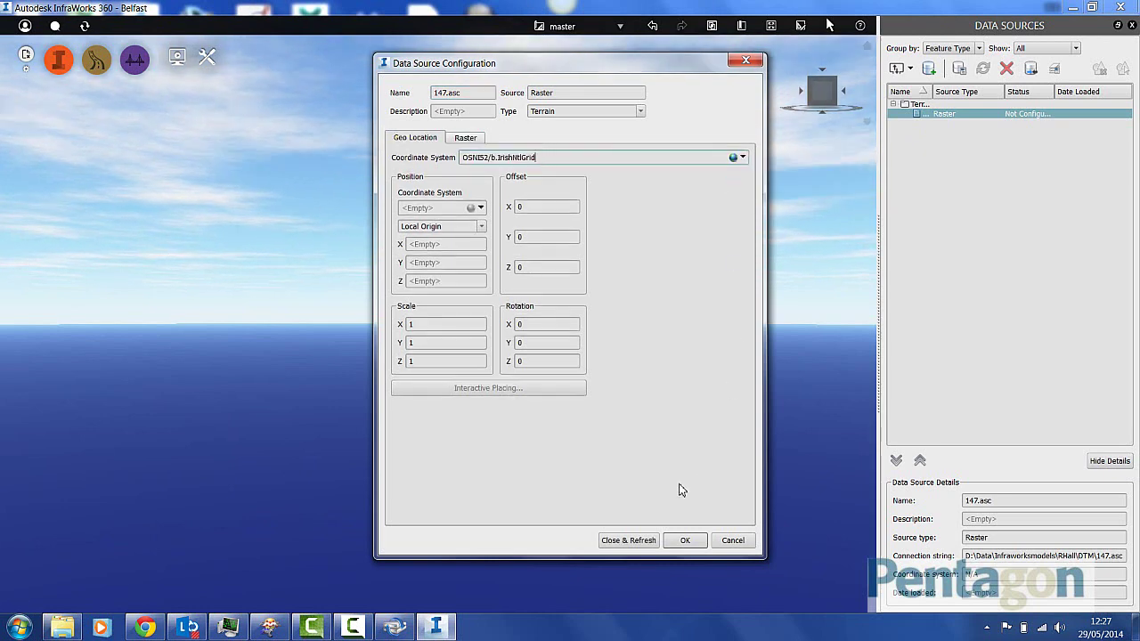
left_click(628, 541)
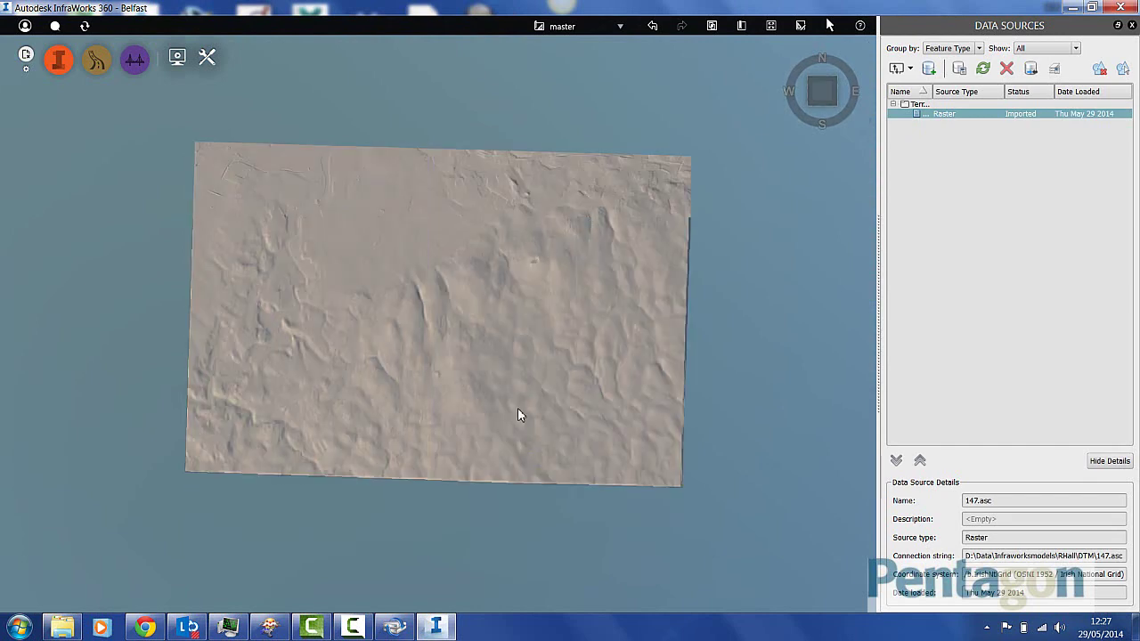
Step: Examine the relief of the imported terrain close up and from an oblique angle showing its whole extent
middle_click_drag(373, 333, 463, 327)
scroll(464, 320, "up", 3)
left_click_drag(384, 400, 601, 363)
scroll(580, 357, "down", 3)
left_click_drag(494, 445, 374, 397)
middle_click_drag(373, 404, 888, 203)
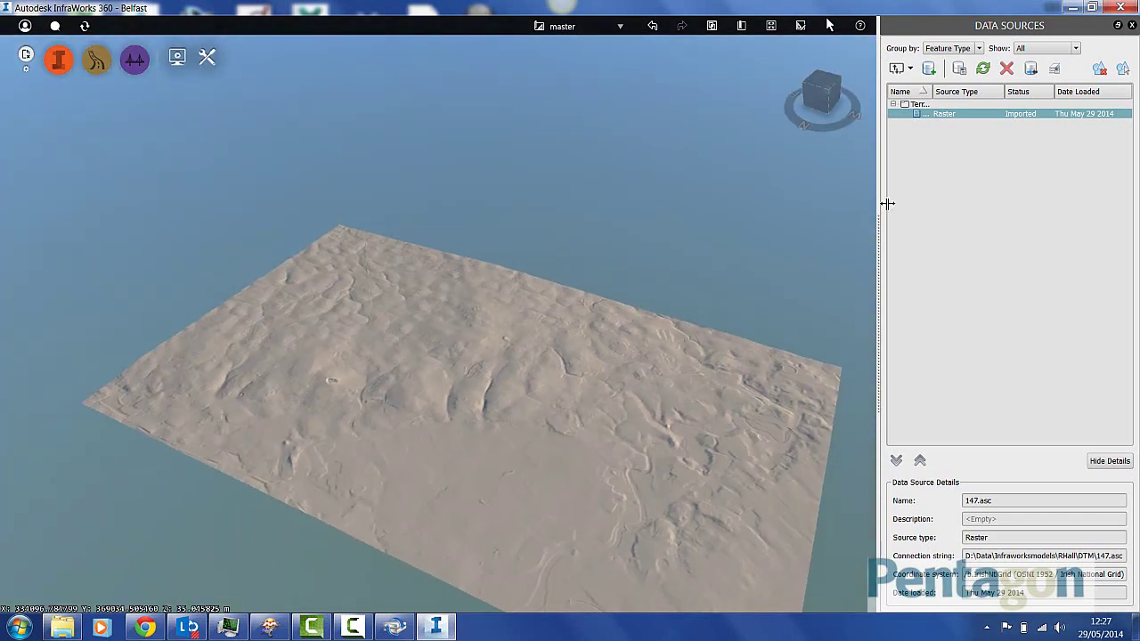
Step: Add the aerial images 147-01v3.ecw through 147-16v3.ecw from the RHall\Ortho folder as one raster data source
left_click(911, 69)
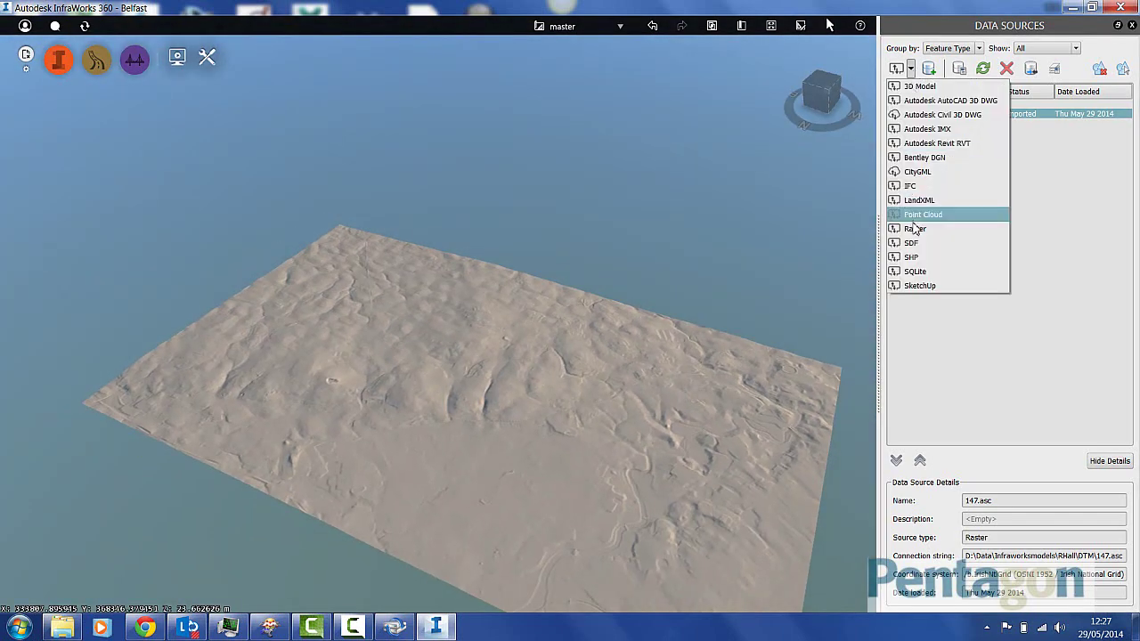
left_click(435, 200)
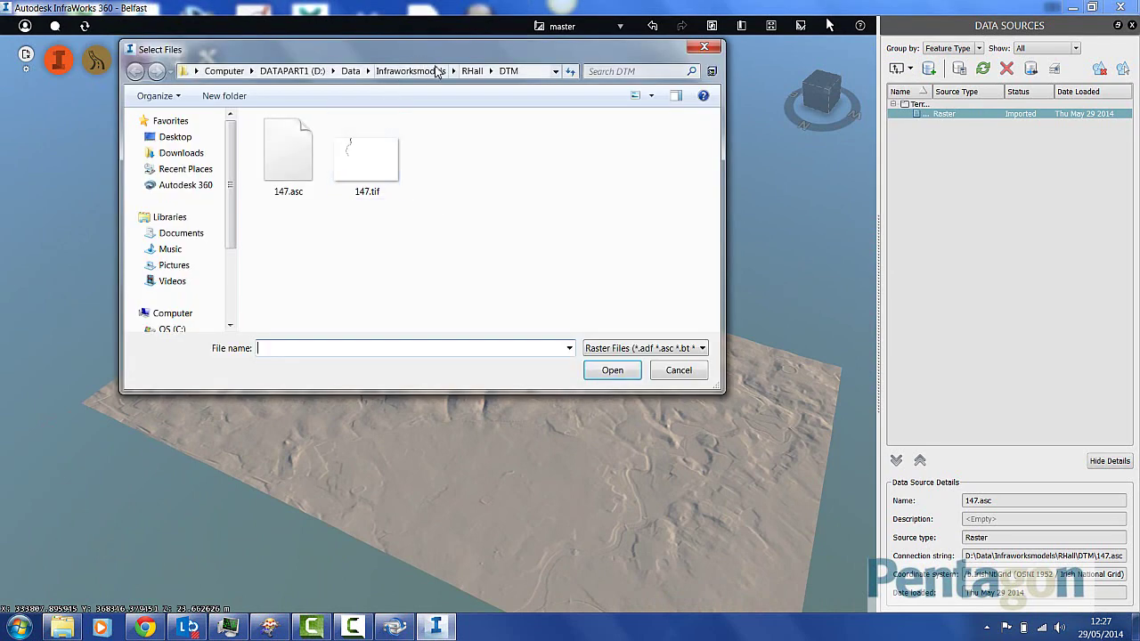
left_click(471, 72)
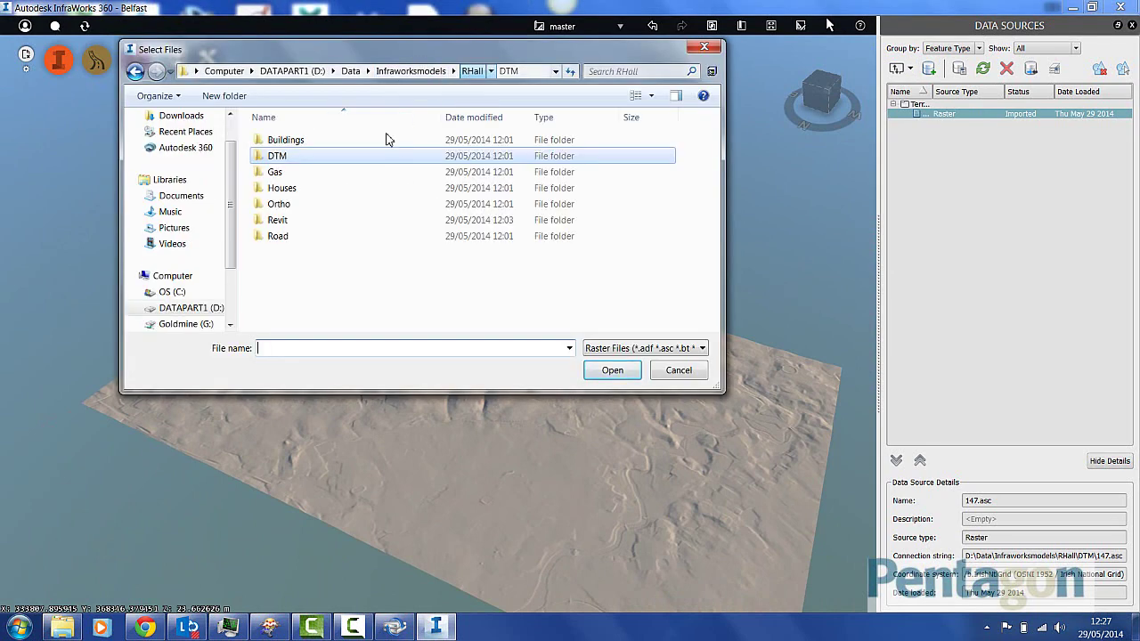
double_click(276, 207)
left_click(299, 140)
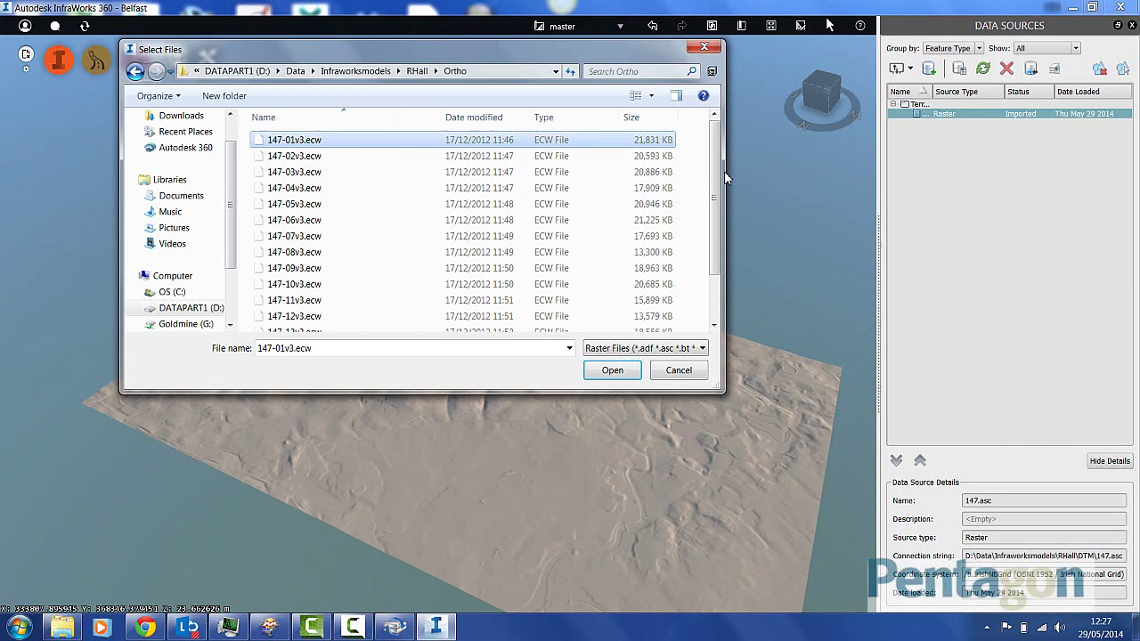
scroll(725, 178, "down", 2)
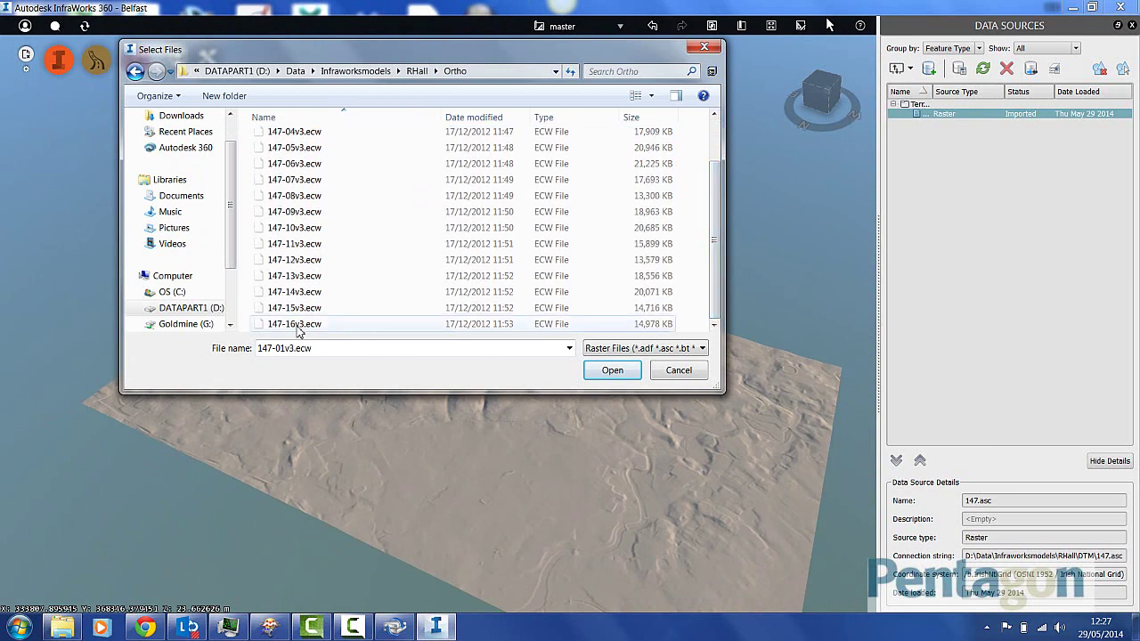
left_click(298, 324, "shift")
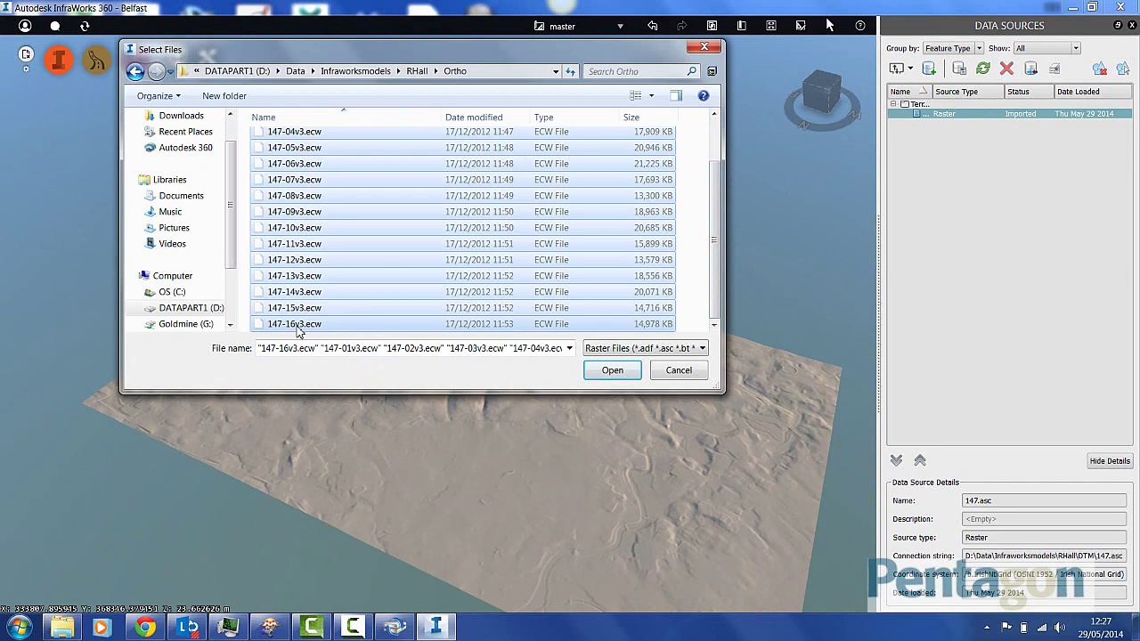
left_click(612, 371)
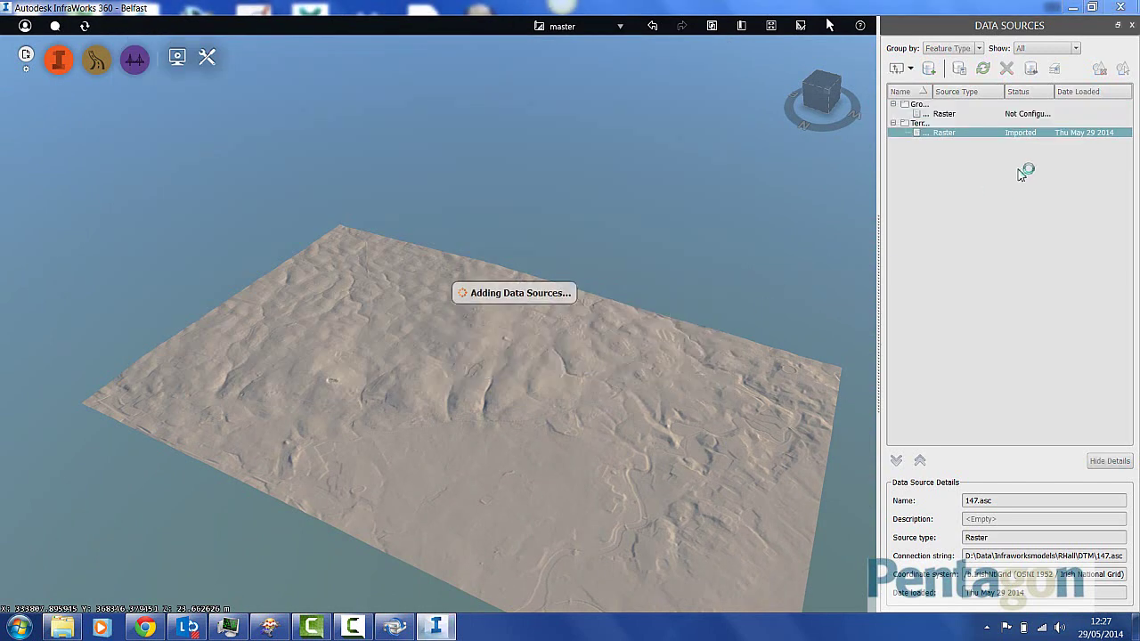
Step: Assign the coordinate system OSNI52/b.IrishNtlGrid to the Ortho ground imagery and import it onto the terrain
left_click(945, 114)
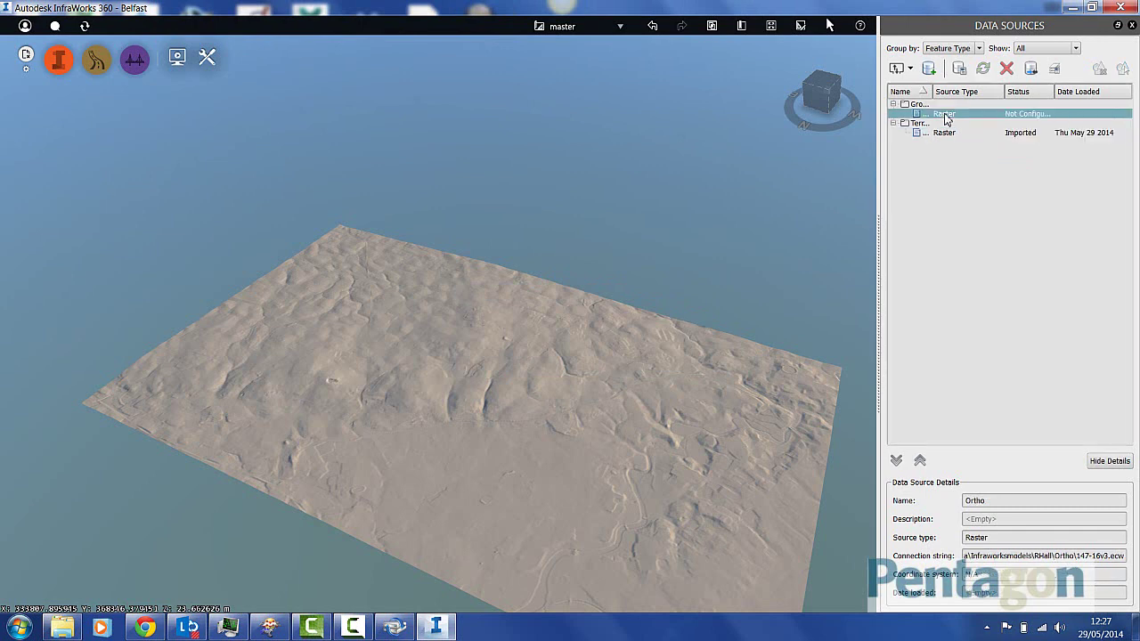
double_click(946, 114)
left_click(743, 161)
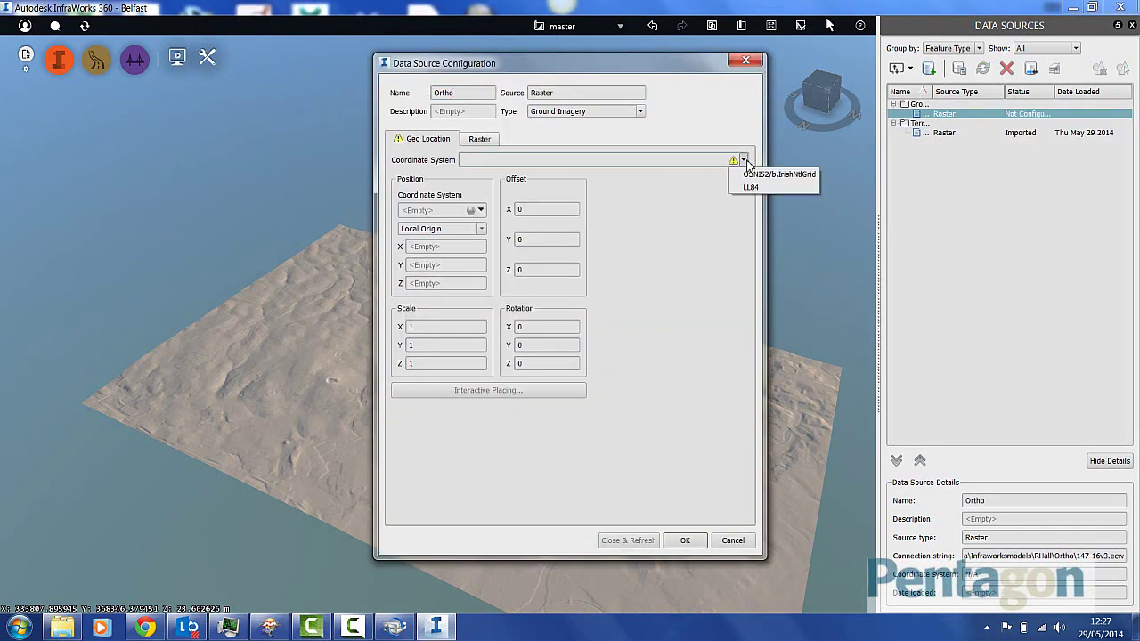
left_click(766, 175)
left_click(634, 542)
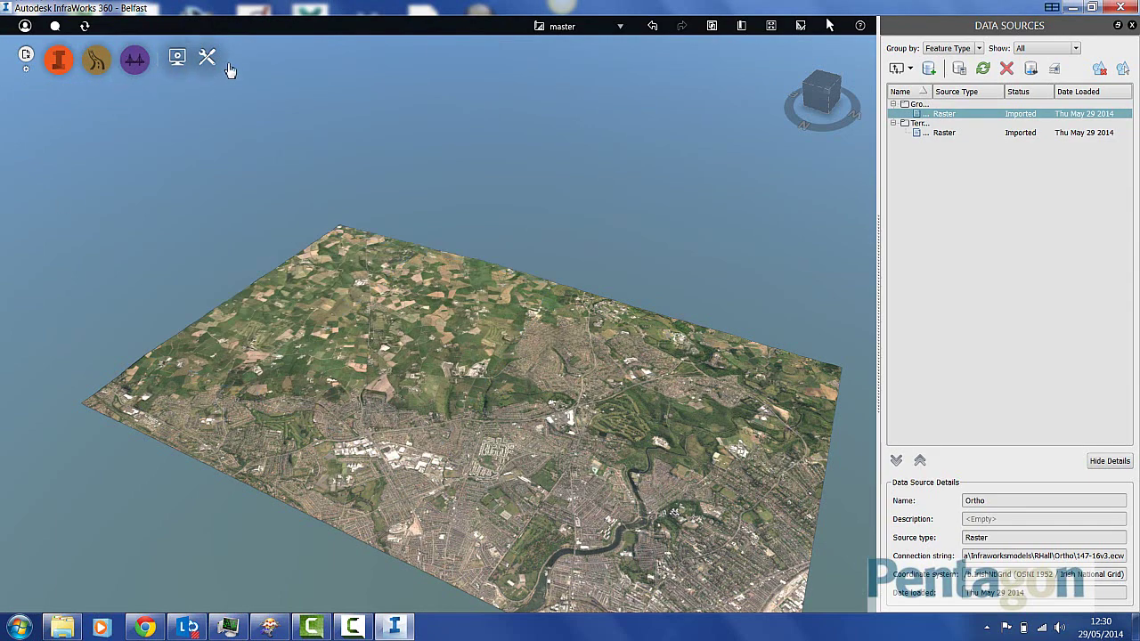
Step: Look over the draped aerial imagery and review the tool sets for infrastructure modelling and road design
middle_click_drag(519, 297, 287, 285)
scroll(287, 286, "up", 3)
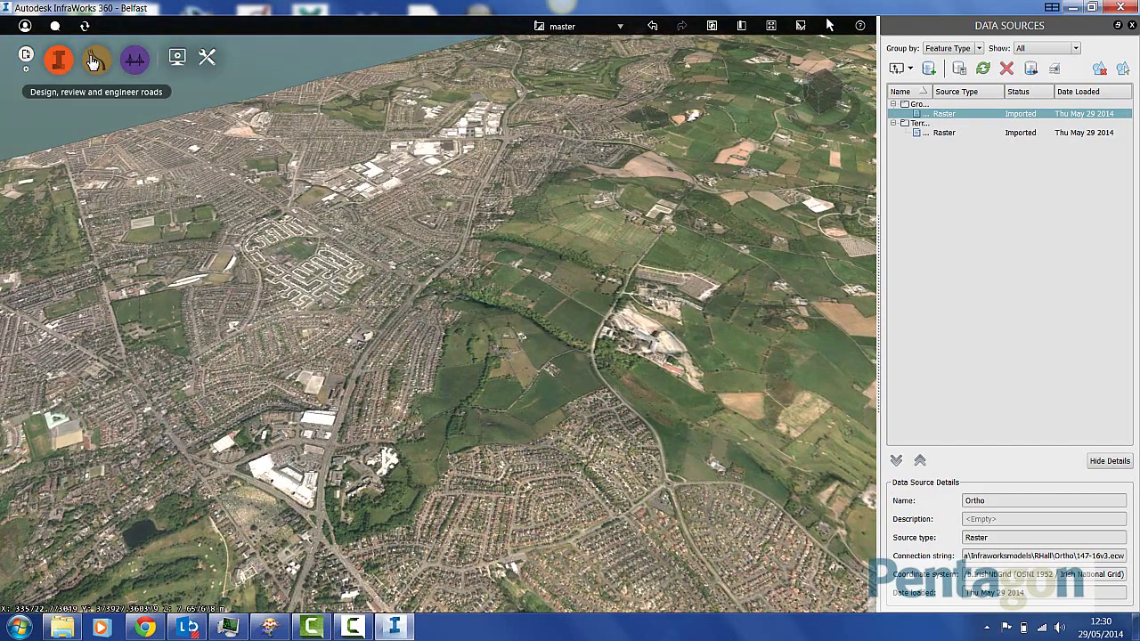
left_click(60, 68)
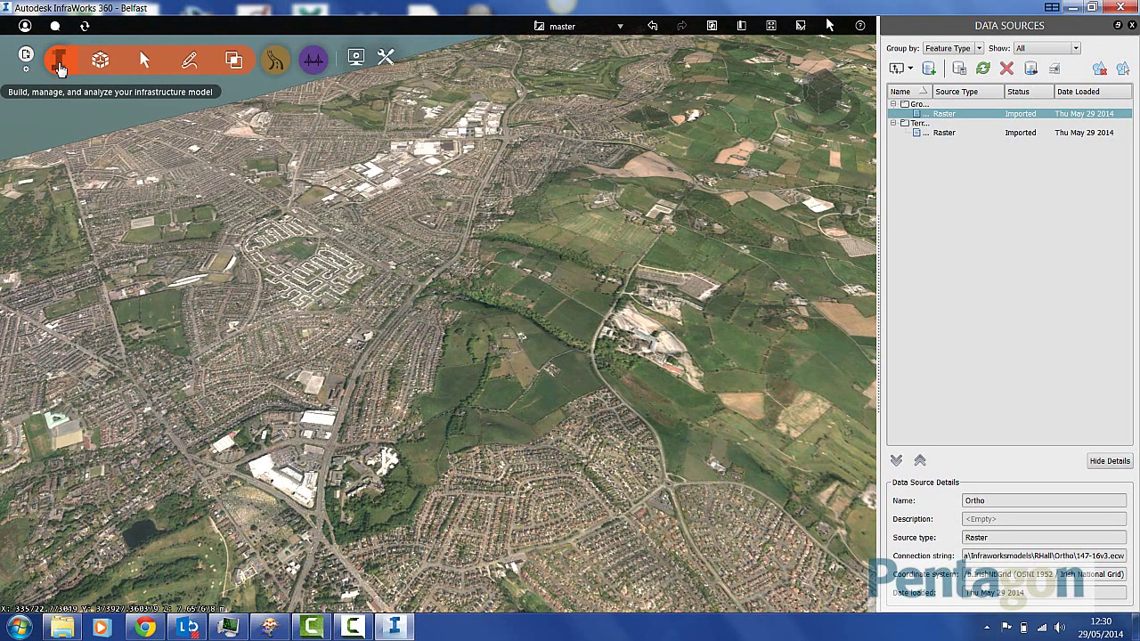
left_click(310, 62)
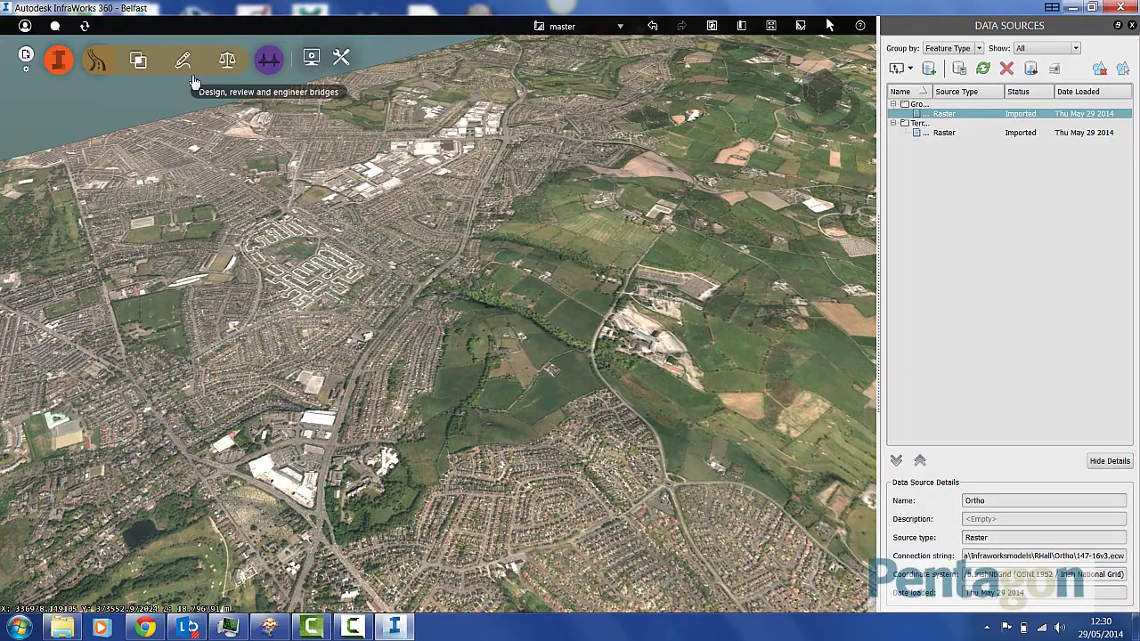
Step: Examine the aerial imagery along the dual carriageway and around the neighbouring houses, close up and at low angles
left_click_drag(548, 354, 234, 343)
scroll(484, 329, "up", 5)
scroll(478, 323, "up", 5)
middle_click_drag(500, 315, 370, 311, "shift")
middle_click_drag(352, 212, 598, 316, "shift")
scroll(598, 316, "down", 6)
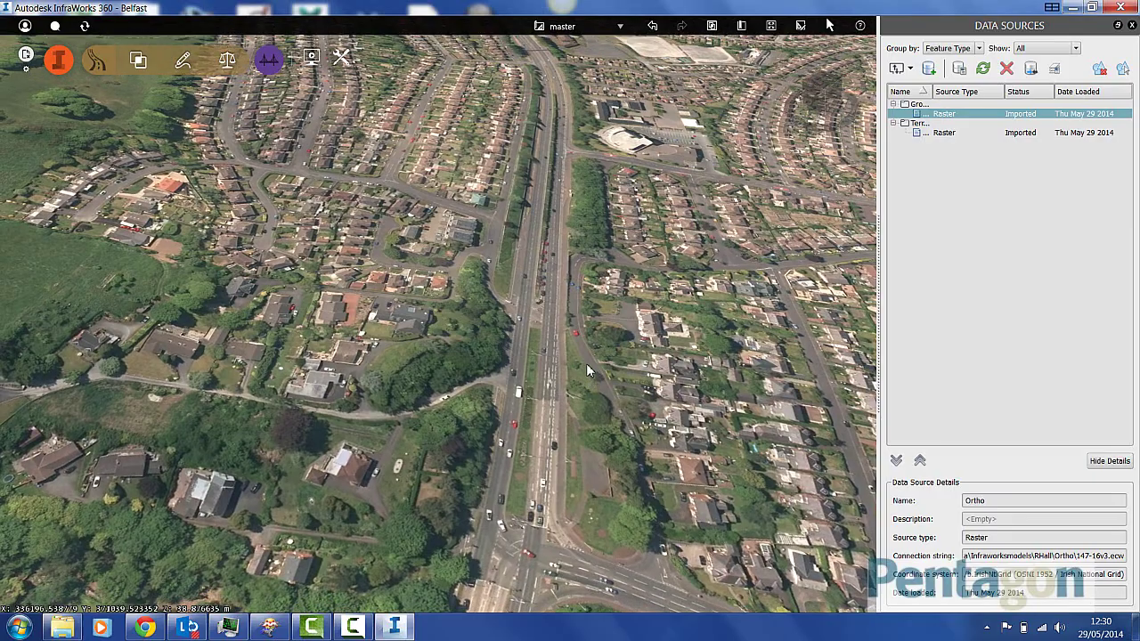
middle_click_drag(586, 363, 530, 303, "shift")
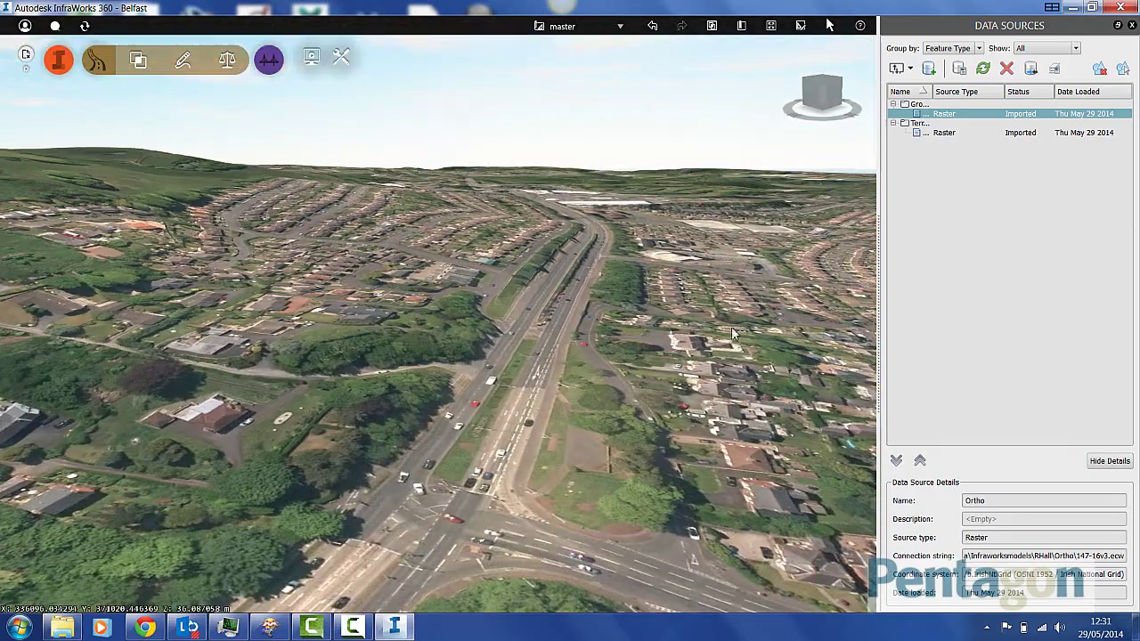
middle_click_drag(693, 326, 495, 331)
scroll(546, 350, "up", 2)
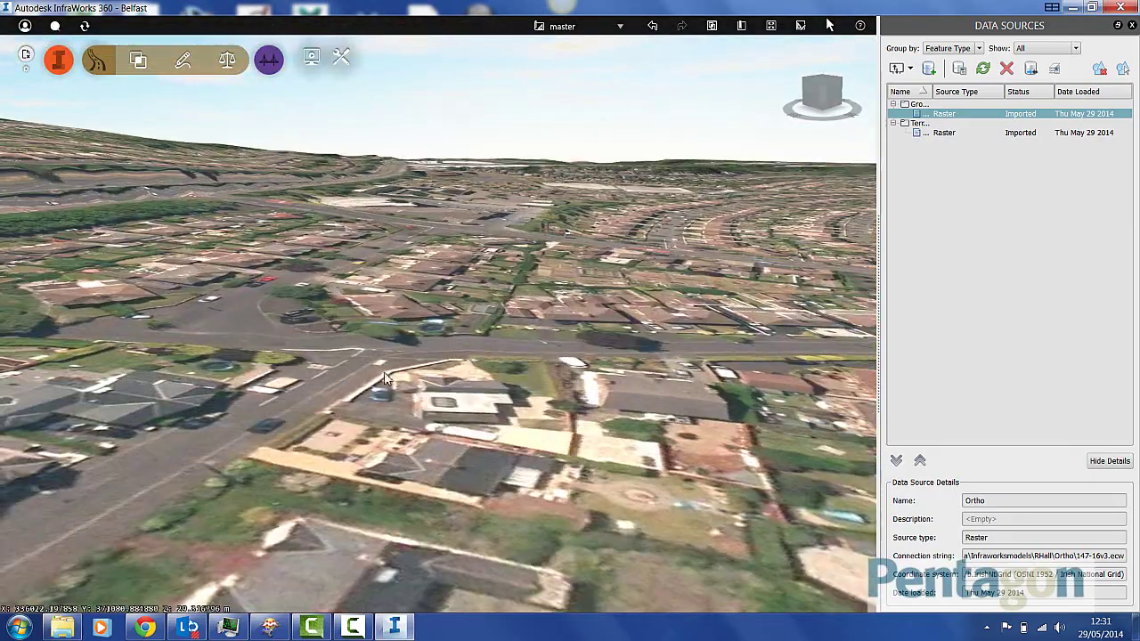
left_click_drag(650, 386, 564, 411)
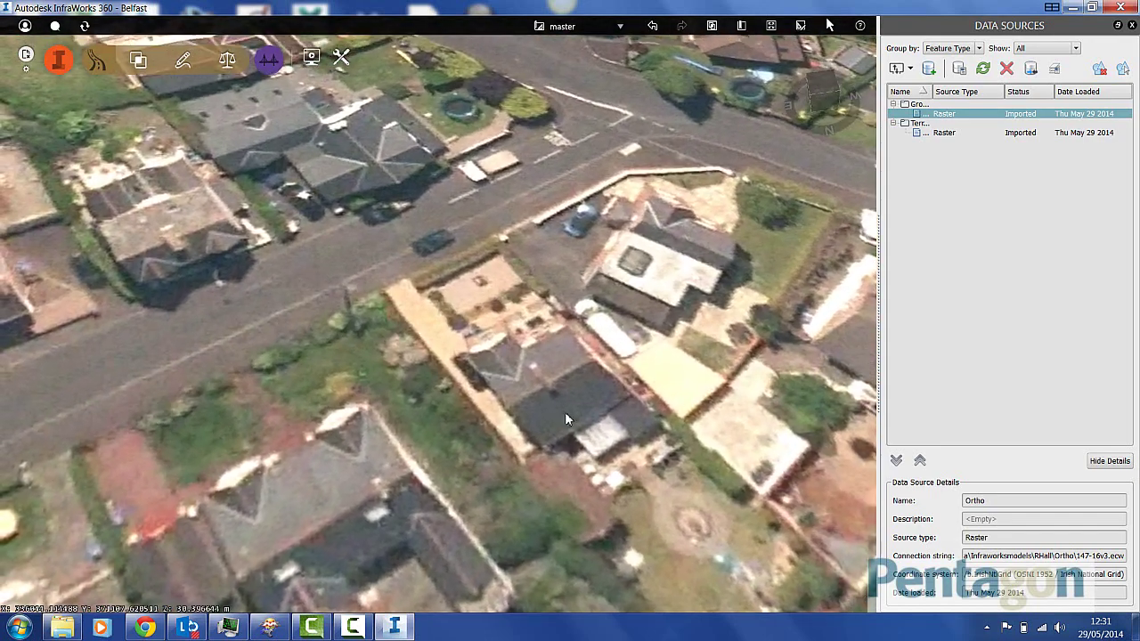
scroll(557, 371, "down", 4)
scroll(557, 371, "down", 2)
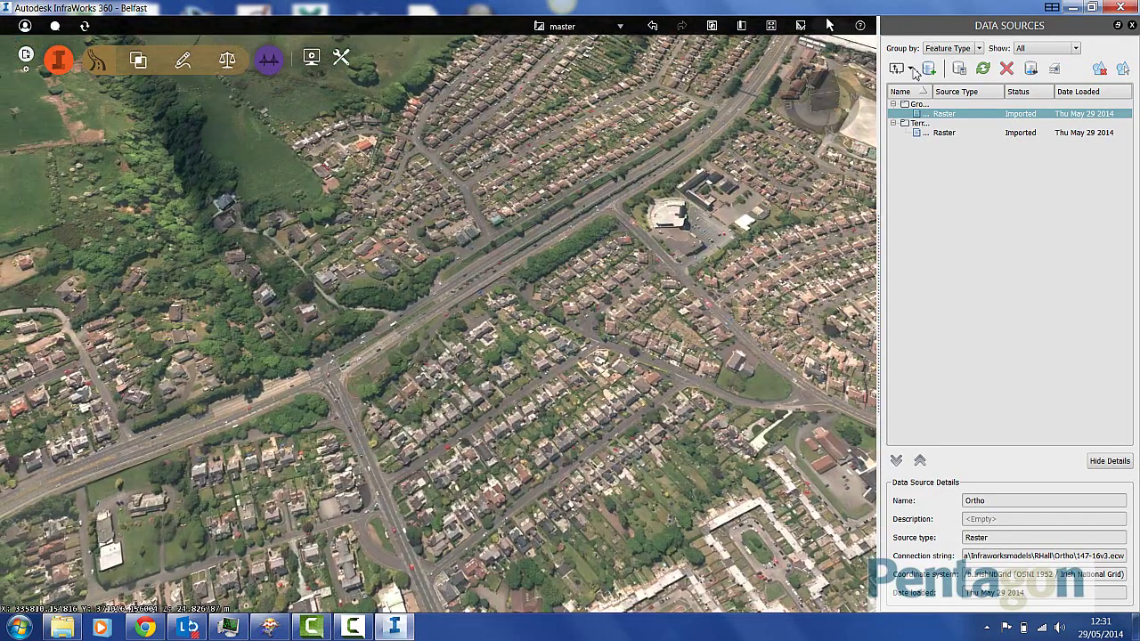
Step: Add the road shapefile 147.shp from the RHall\Road folder as a SHP data source
left_click(912, 70)
left_click(925, 257)
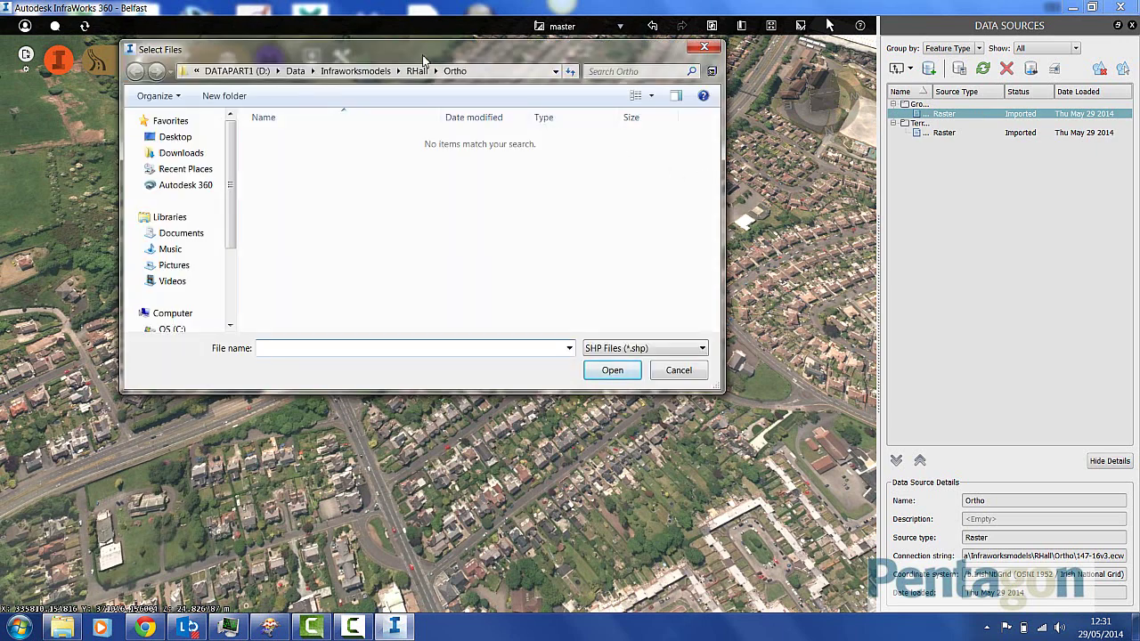
left_click(419, 74)
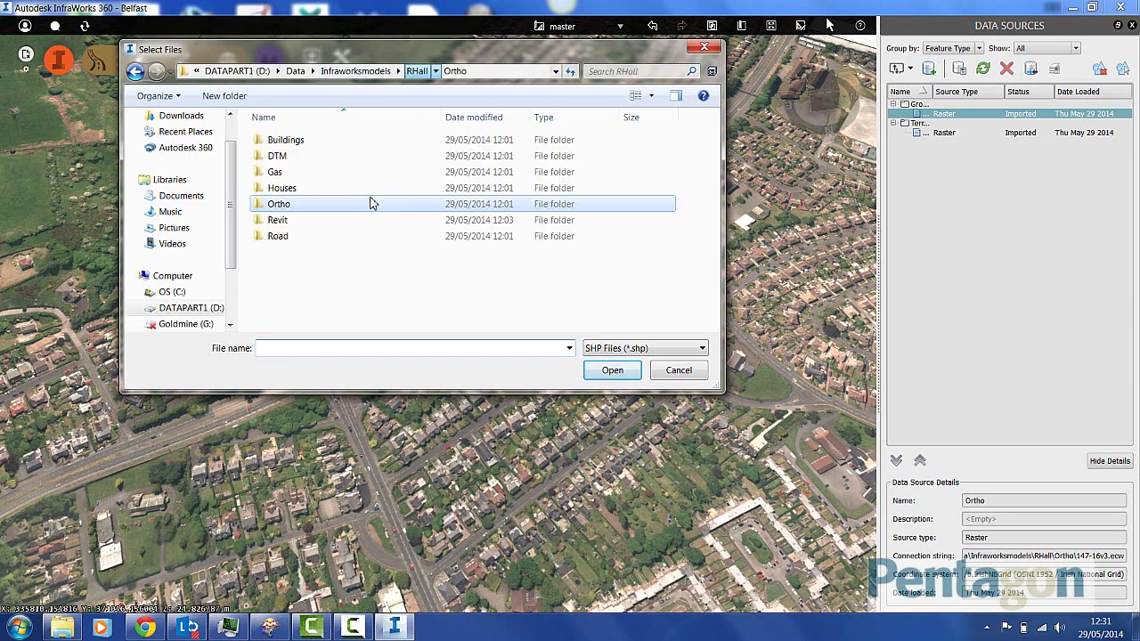
double_click(279, 236)
double_click(285, 144)
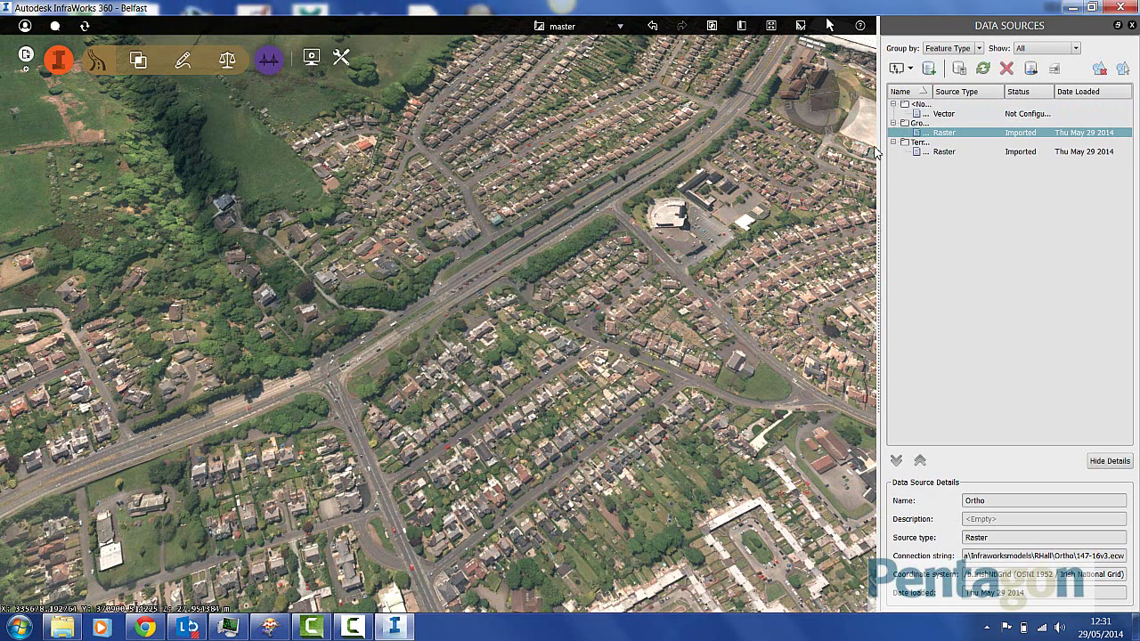
Step: Configure the 147 road source as Roads with coordinate system OSNI52/b.IrishNtlGrid and import it into the model
left_click(948, 114)
double_click(934, 115)
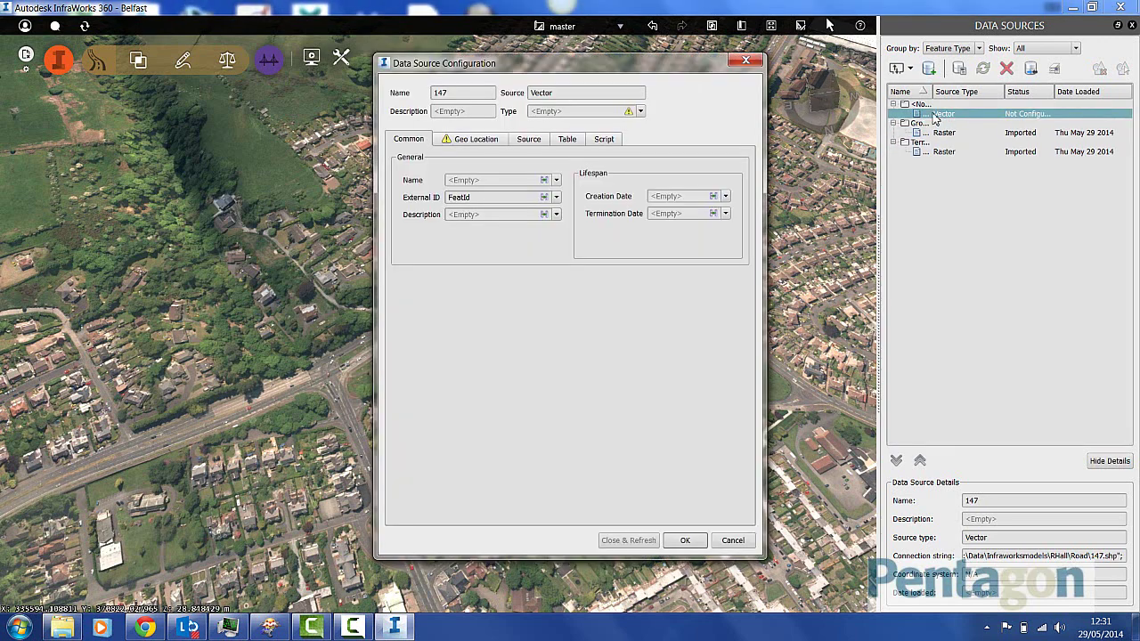
left_click(468, 141)
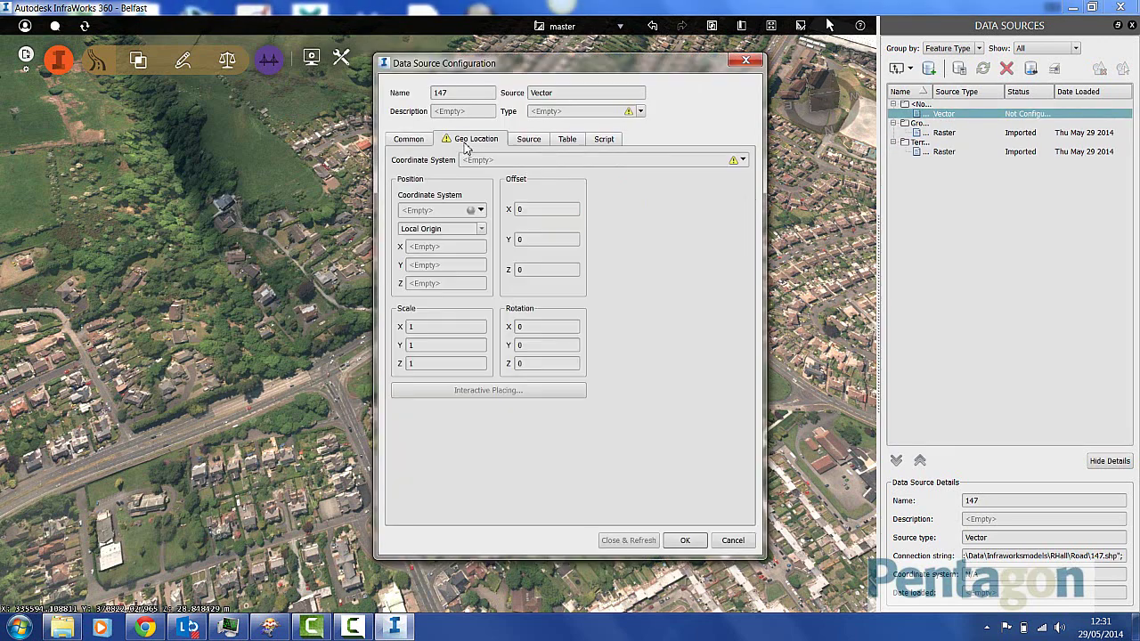
left_click(744, 160)
left_click(753, 175)
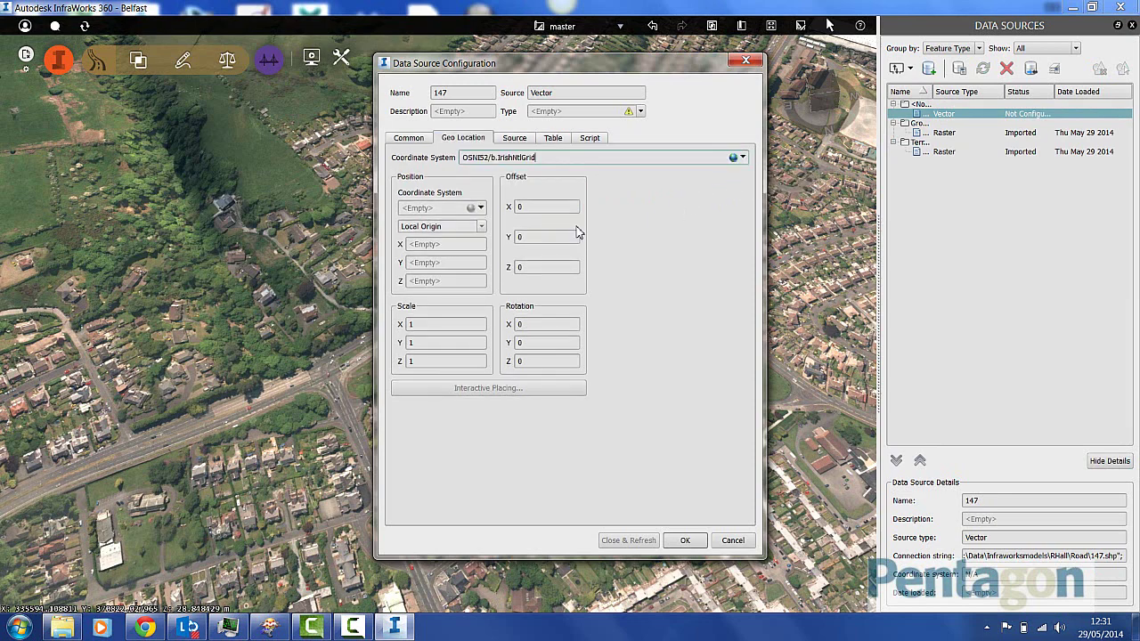
left_click(640, 113)
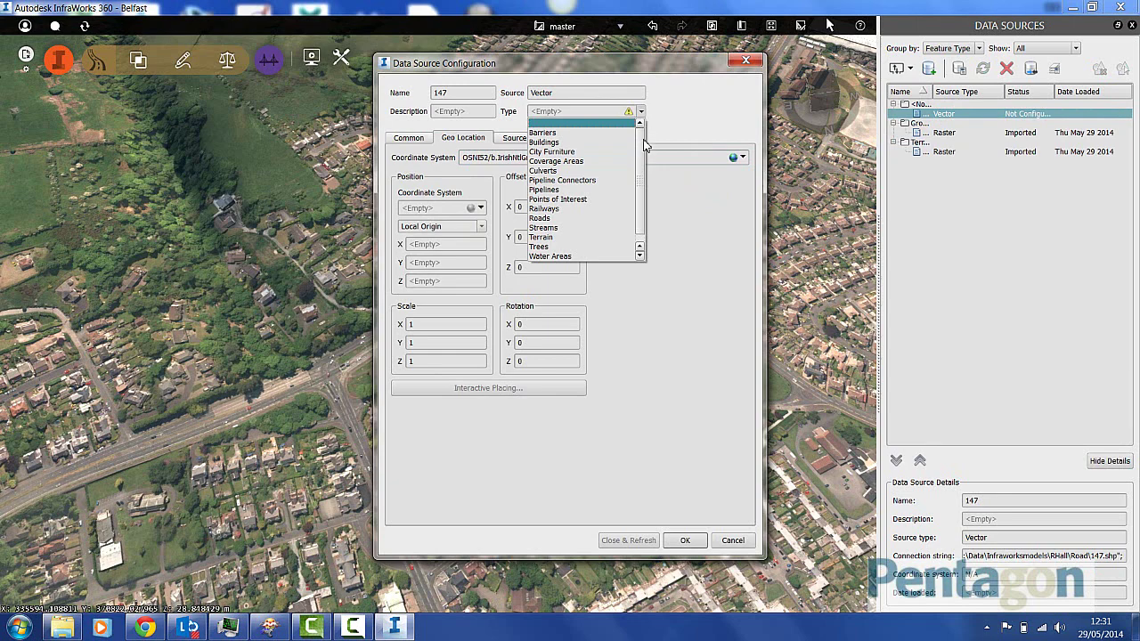
left_click(558, 219)
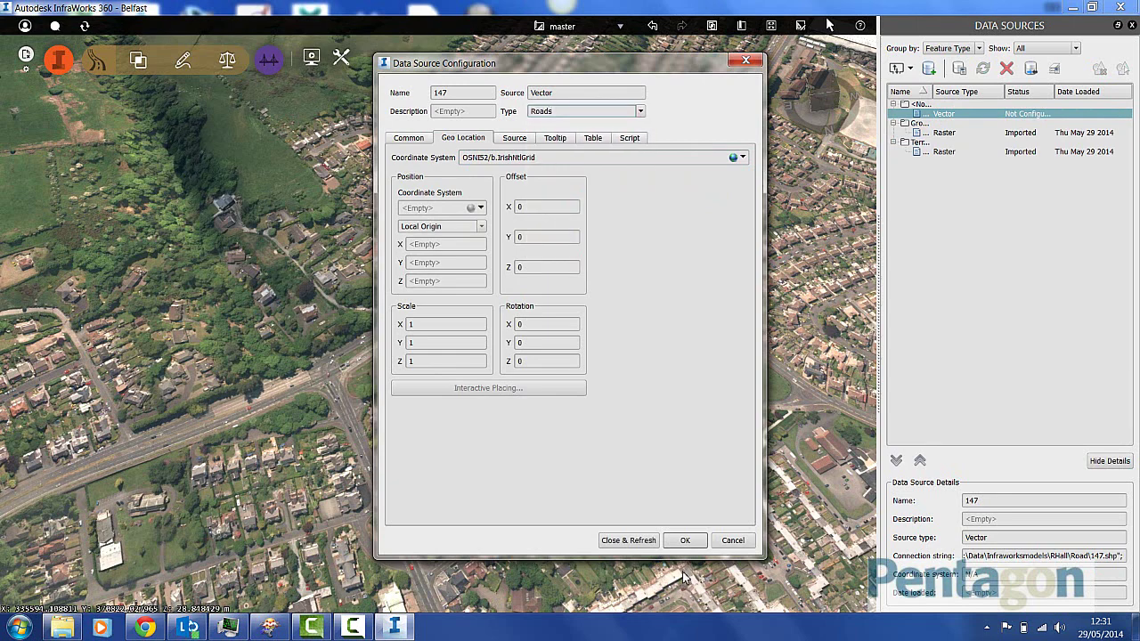
left_click(628, 541)
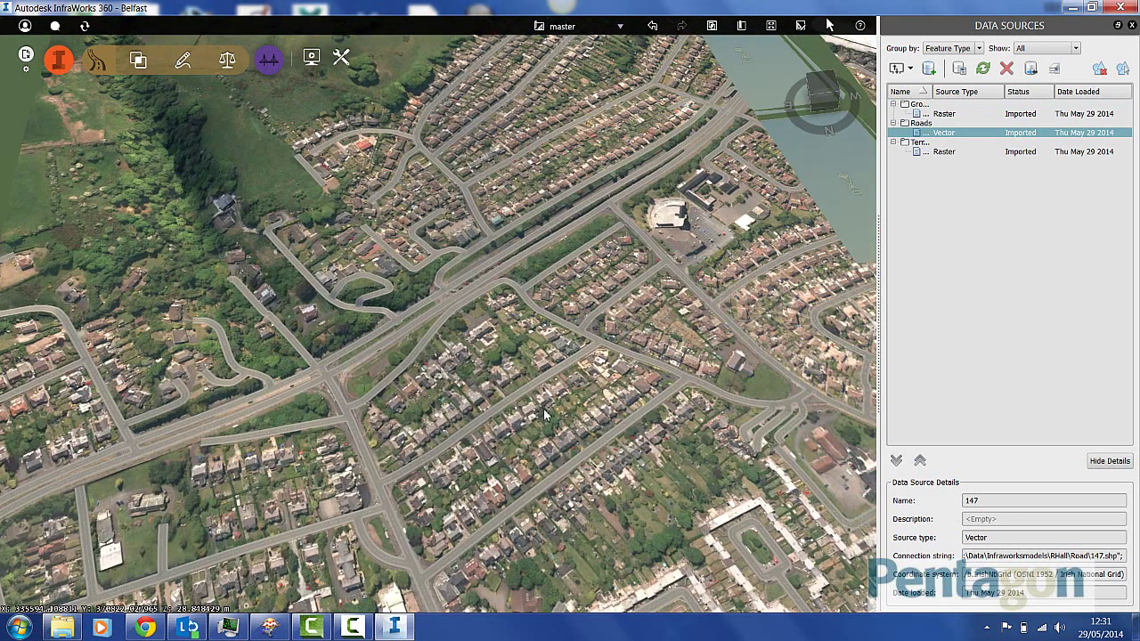
Step: Examine the imported roads on the aerial imagery, close up at the junctions and across the wider city area
left_click_drag(486, 356, 511, 315)
scroll(486, 279, "up", 3)
scroll(486, 284, "up", 5)
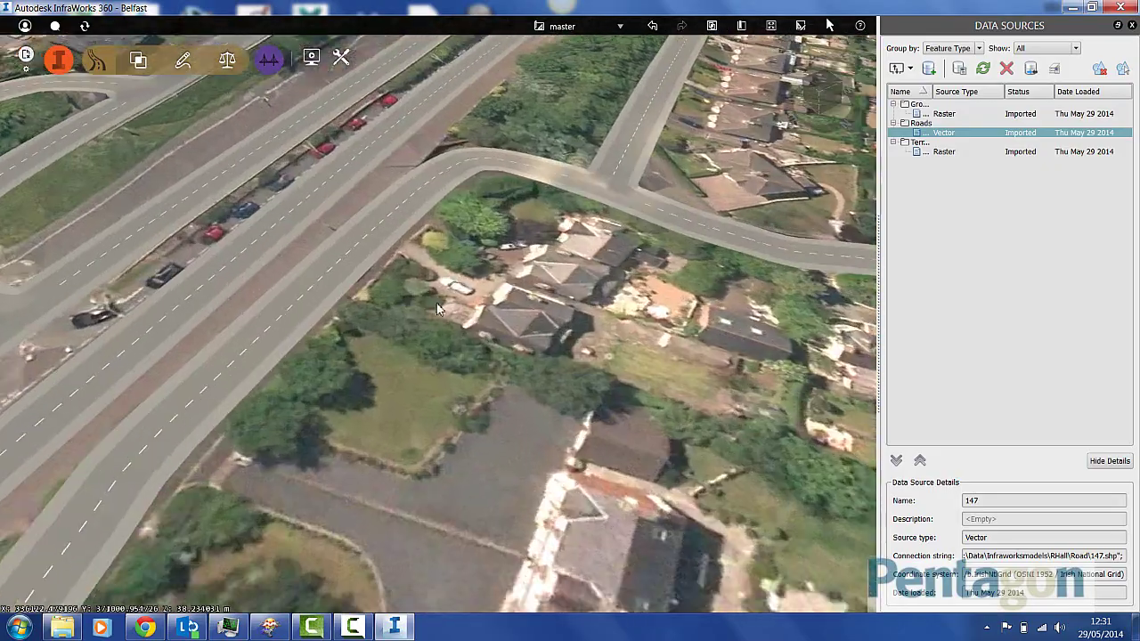
scroll(538, 249, "down", 6)
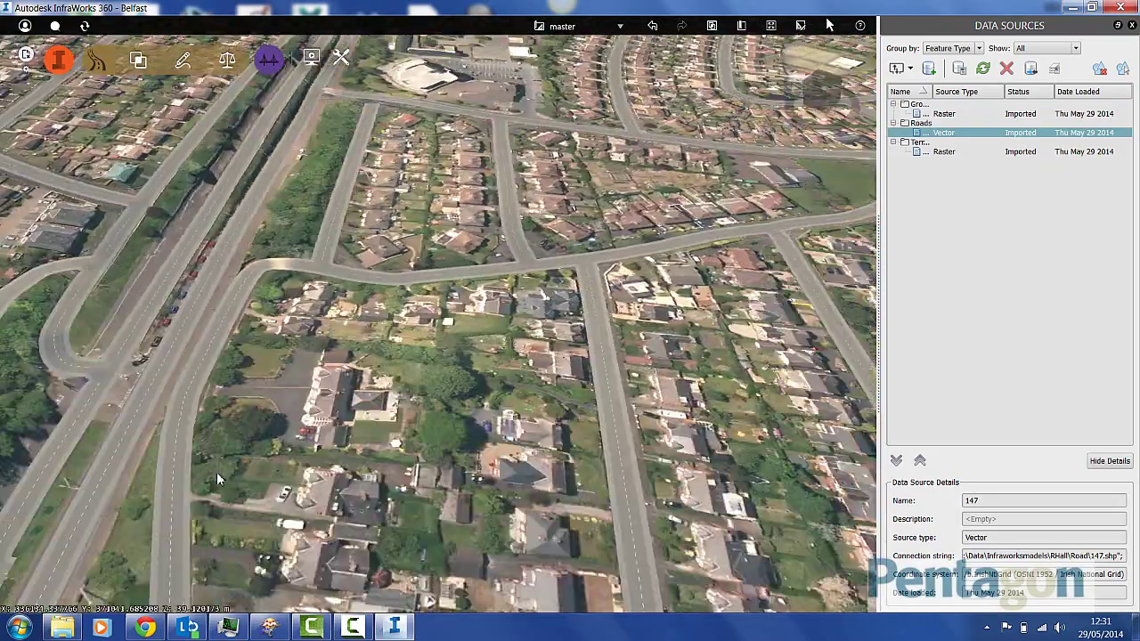
middle_click_drag(736, 247, 519, 303)
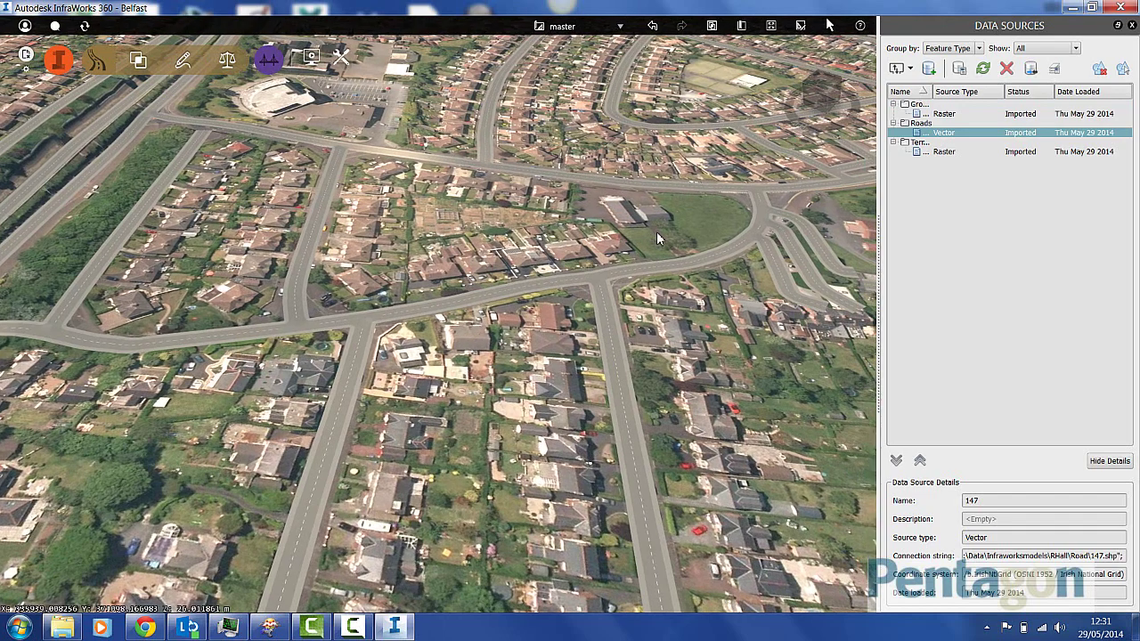
middle_click_drag(824, 222, 575, 267)
scroll(529, 260, "up", 3)
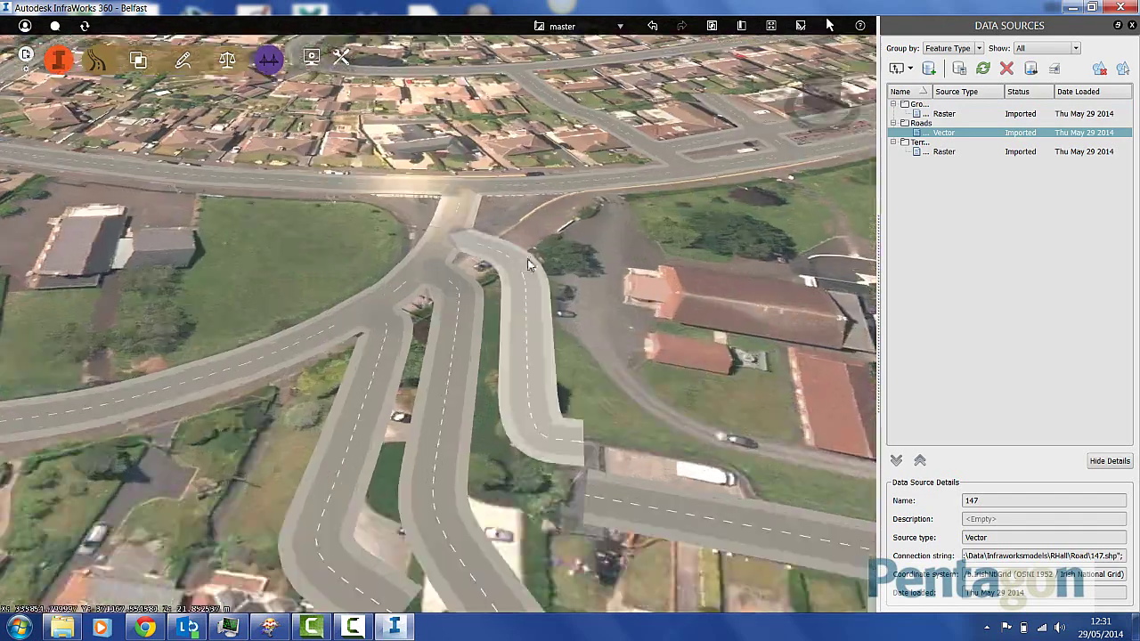
left_click_drag(554, 250, 296, 279)
middle_click_drag(296, 285, 326, 284)
scroll(485, 357, "down", 5)
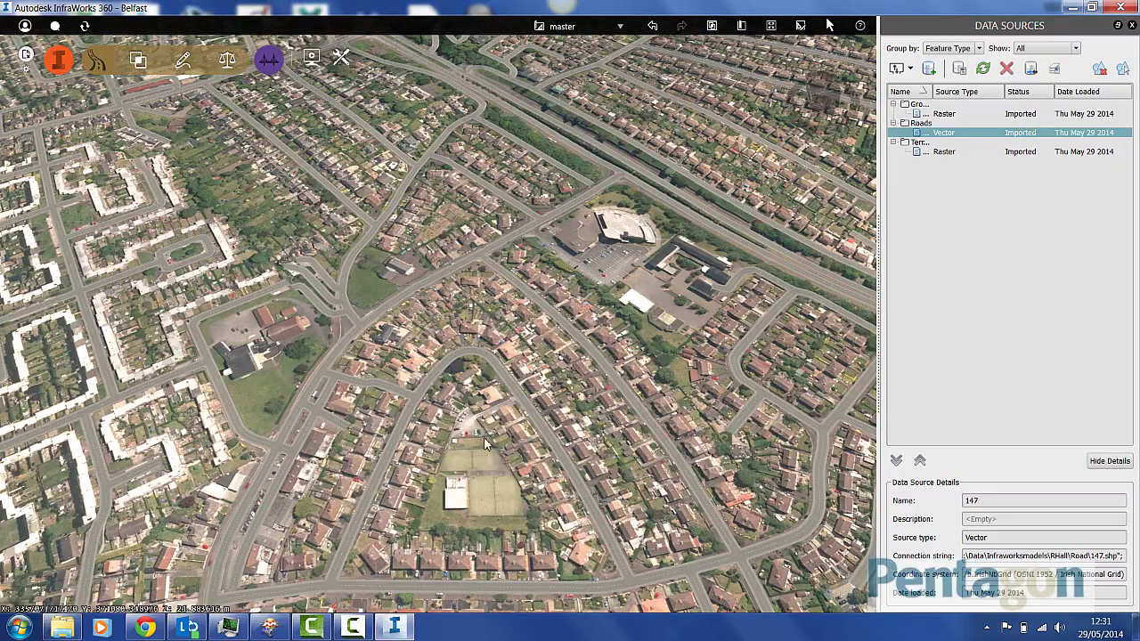
scroll(485, 443, "down", 10)
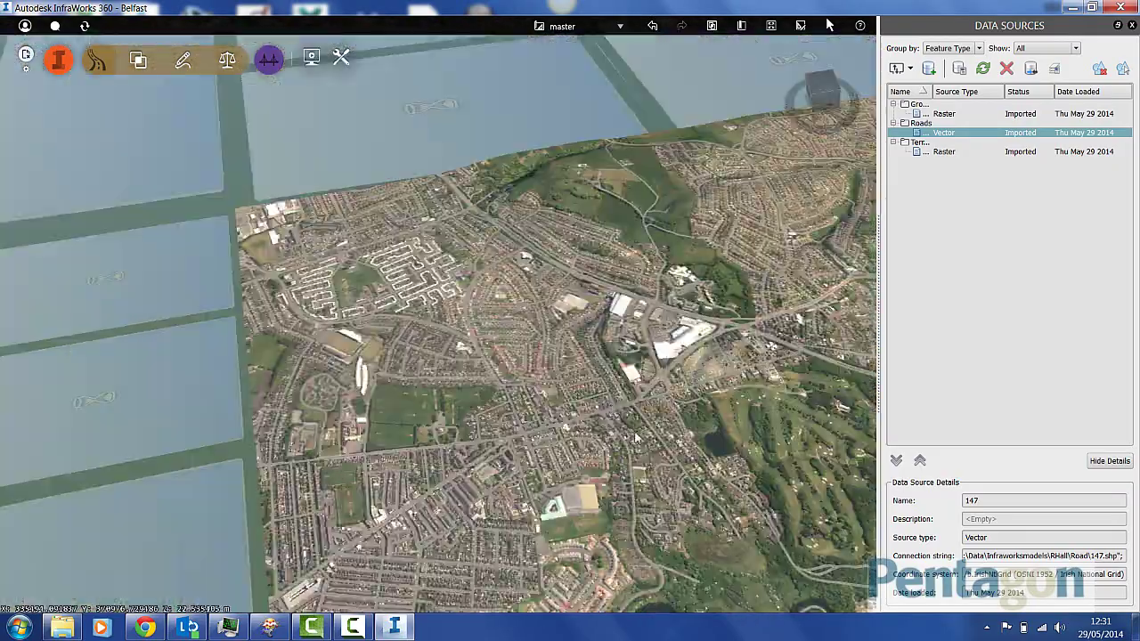
middle_click_drag(769, 428, 466, 286)
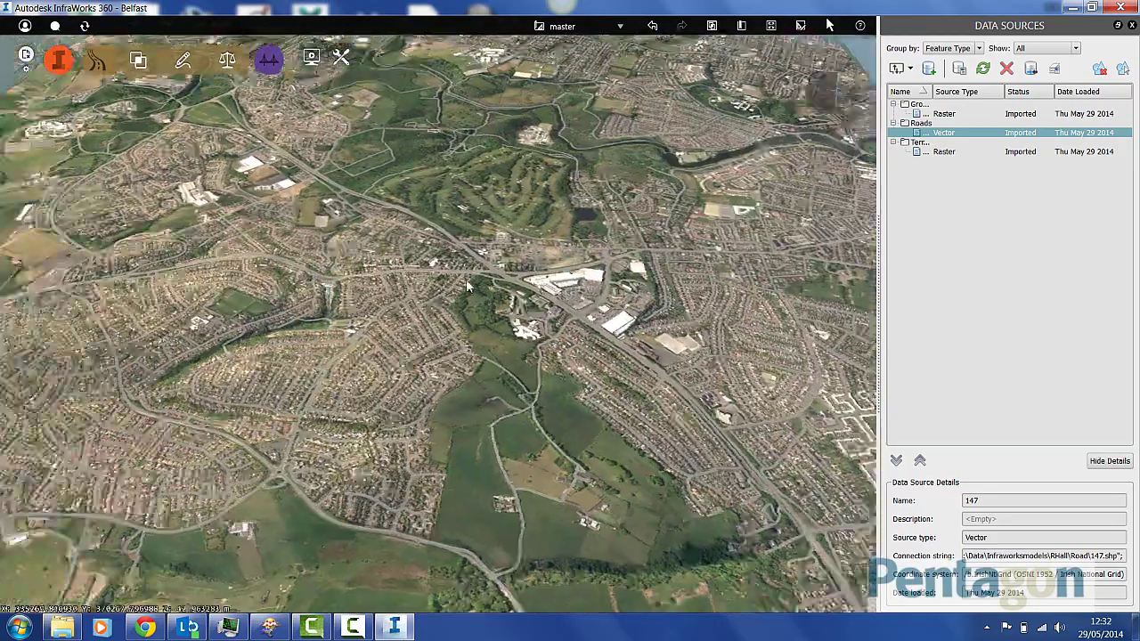
scroll(467, 286, "up", 5)
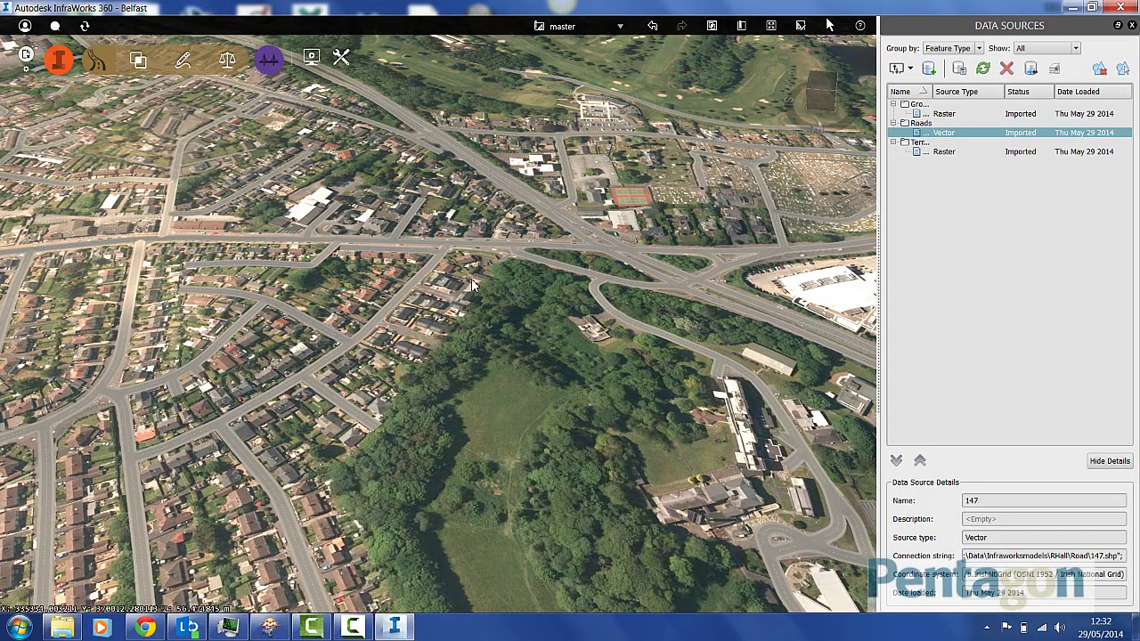
left_click_drag(489, 445, 513, 350)
scroll(512, 355, "down", 4)
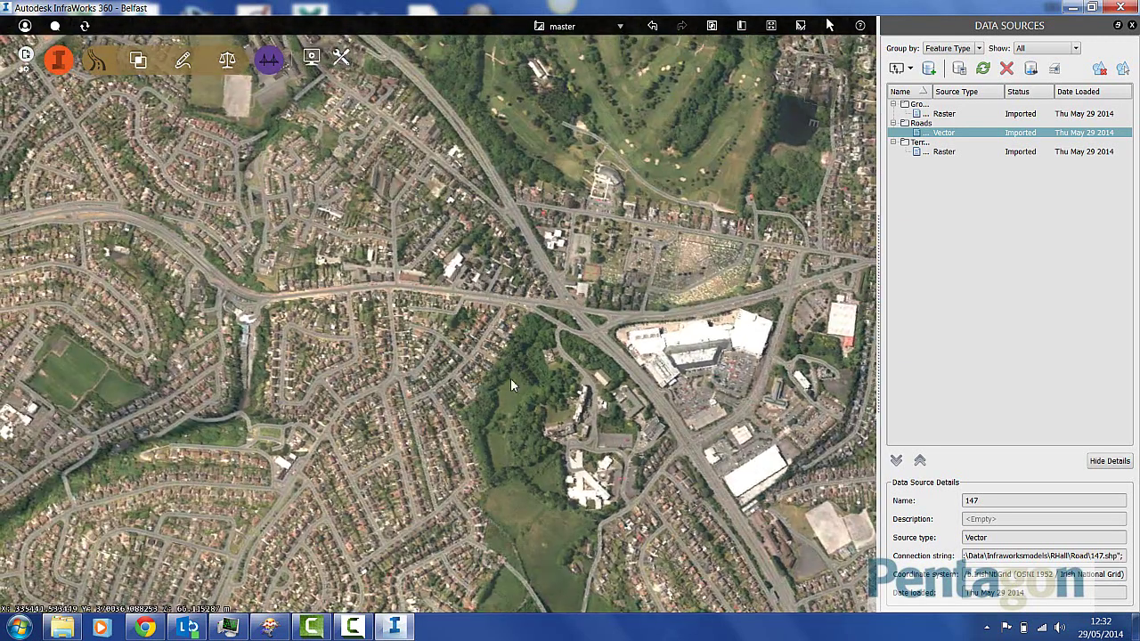
scroll(510, 385, "down", 2)
Step: Browse to the RHall\Buildings folder for a new SHP data source and enlarge the file list to show the full names
left_click(910, 67)
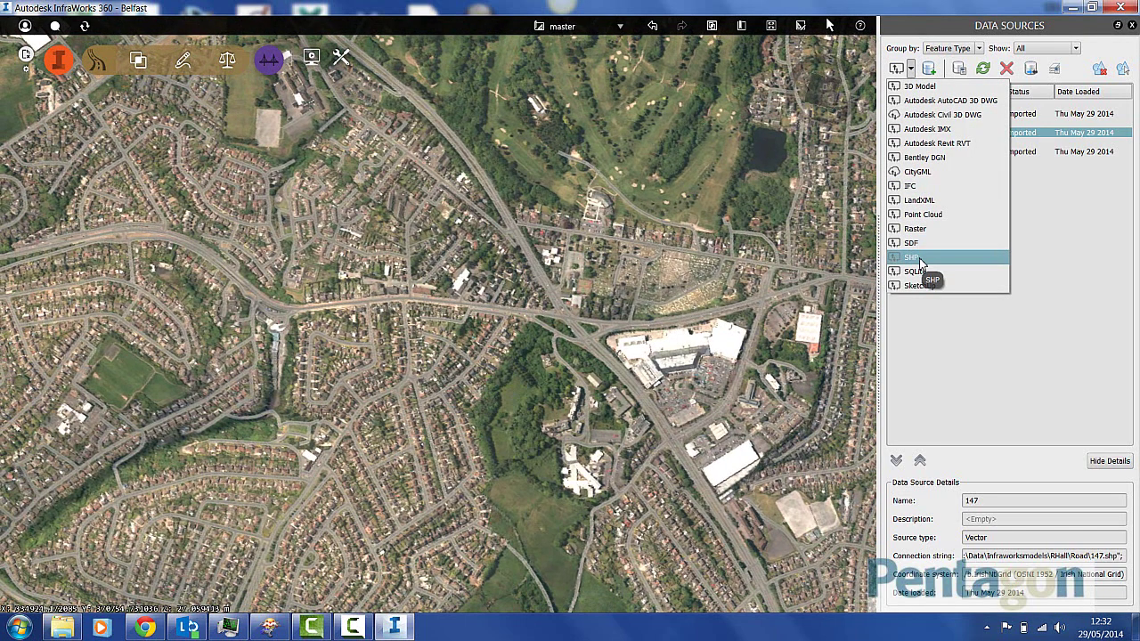
left_click(917, 257)
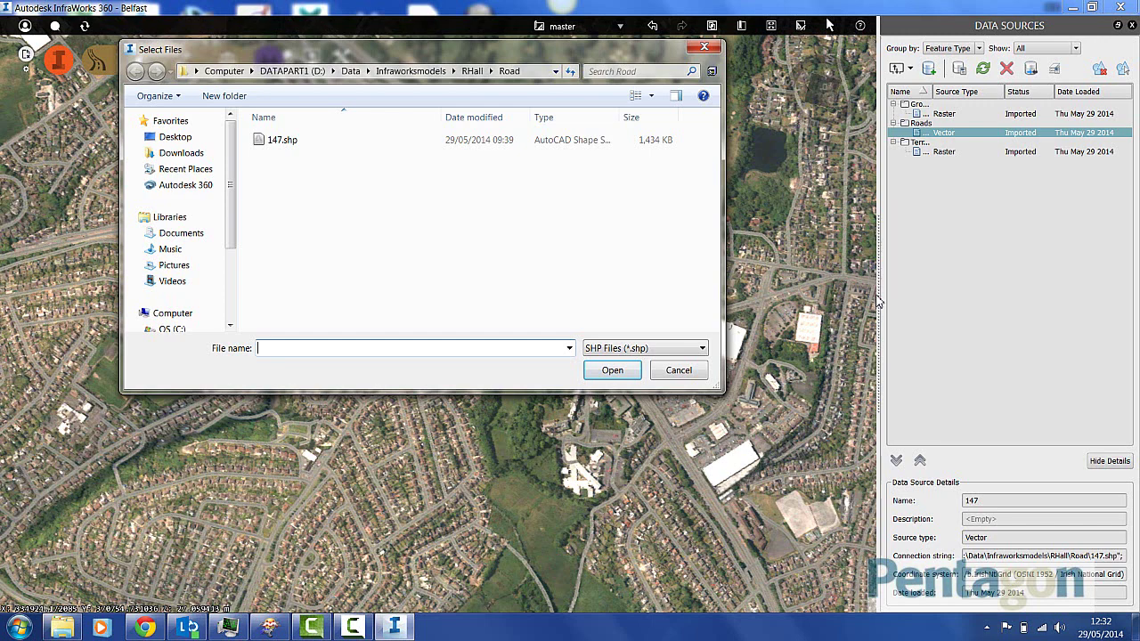
left_click(470, 72)
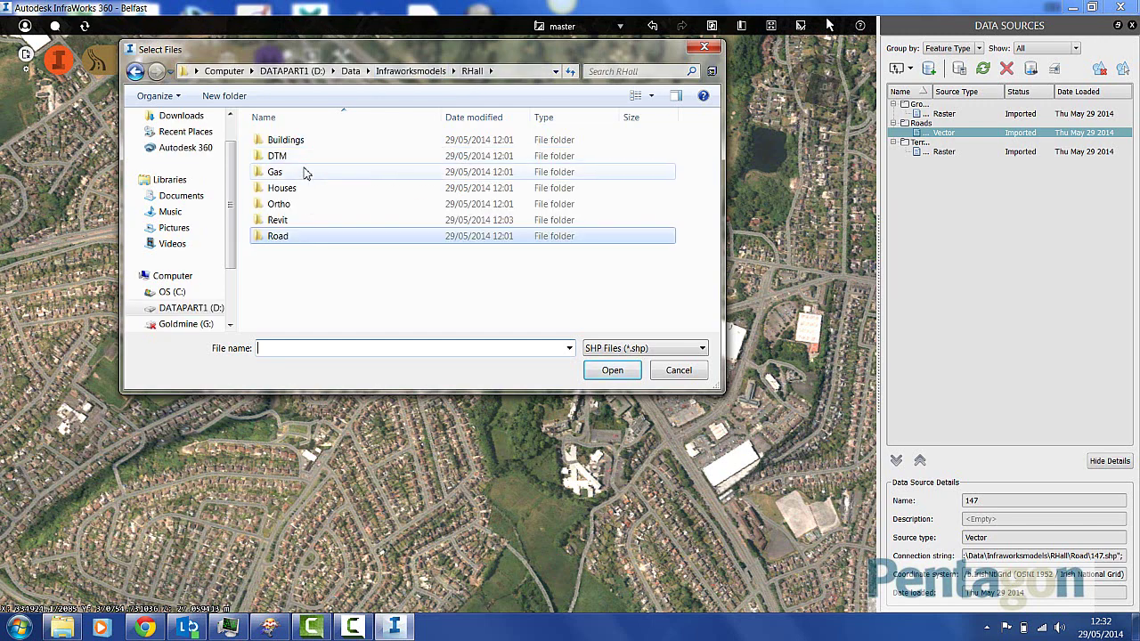
double_click(294, 140)
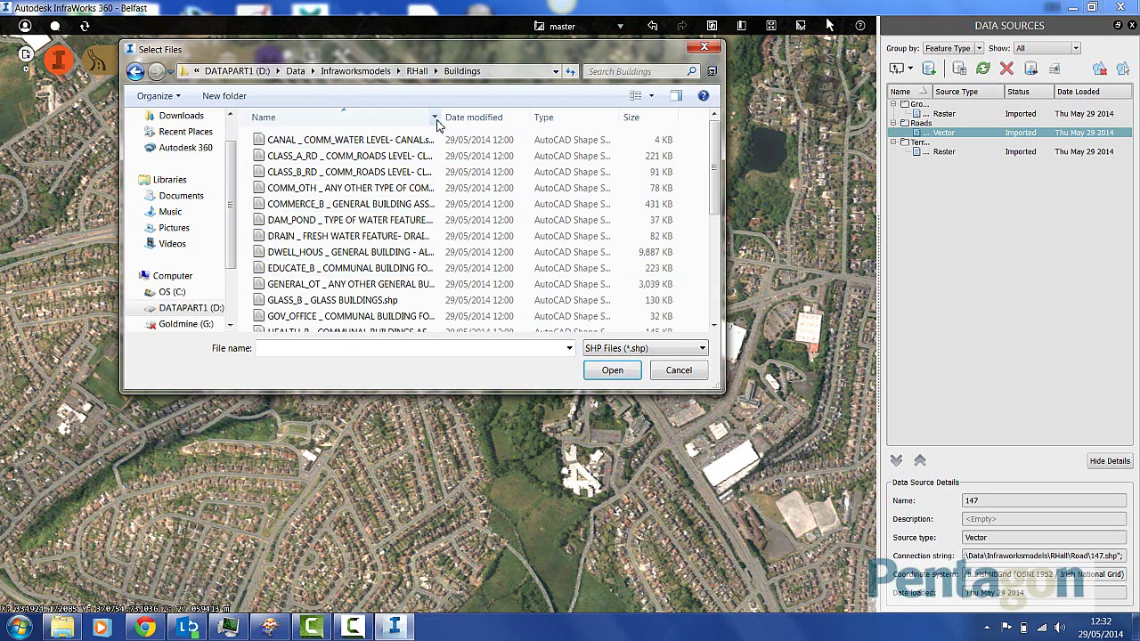
left_click_drag(470, 126, 543, 126)
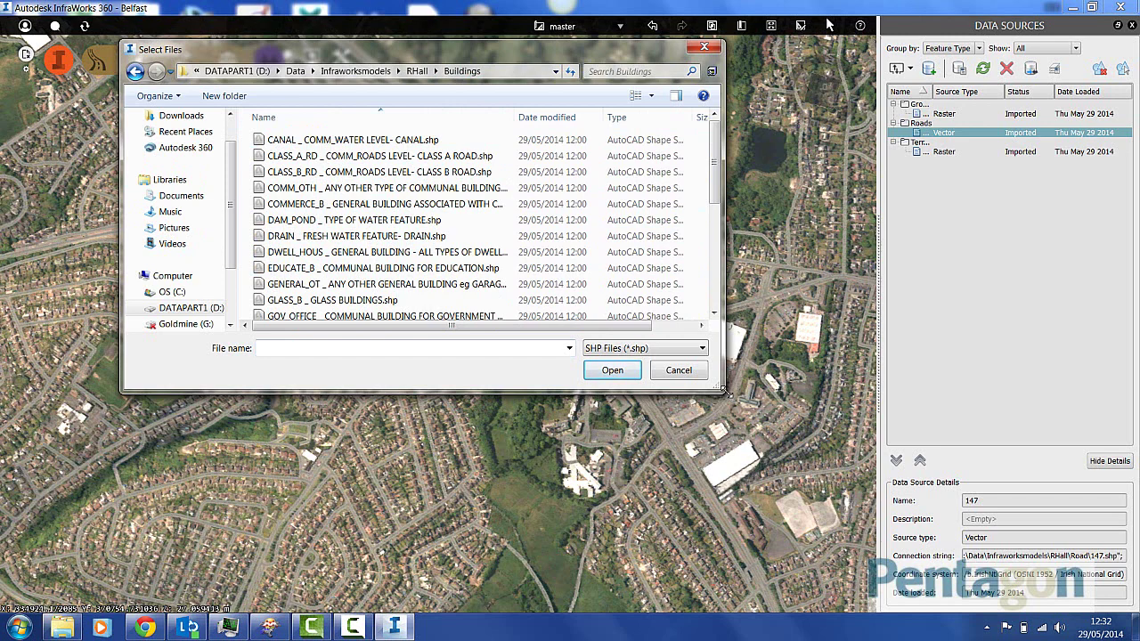
left_click_drag(724, 391, 831, 558)
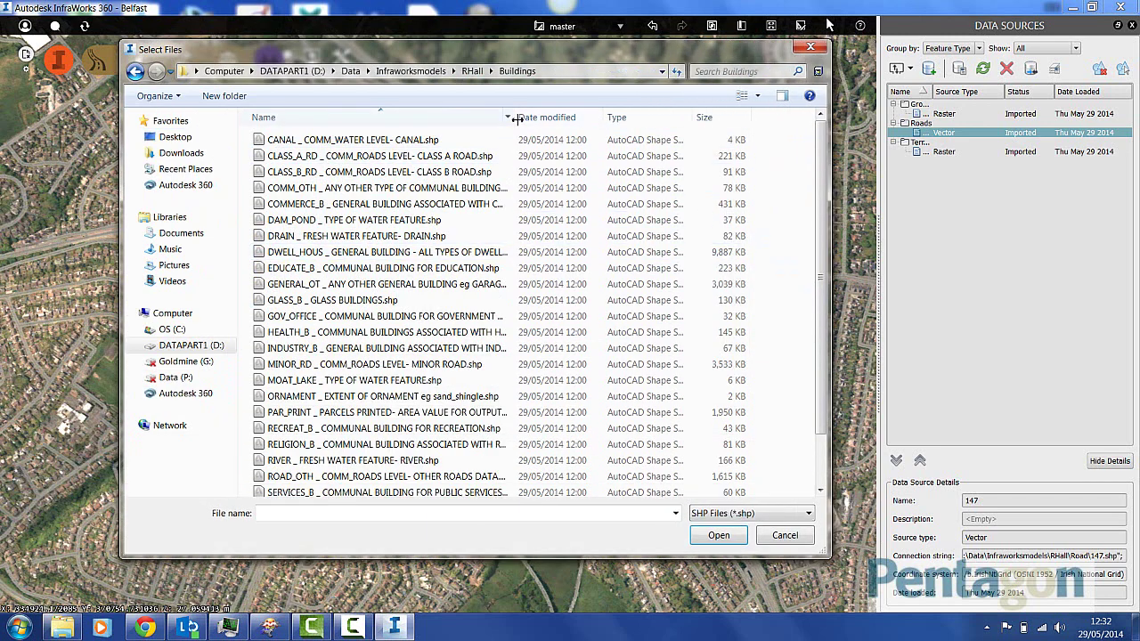
left_click_drag(515, 117, 549, 118)
Step: Add the shapefile DWELL_HOUS _ GENERAL BUILDING - ALL TYPES OF DWELLING.shp as a data source
left_click(312, 319)
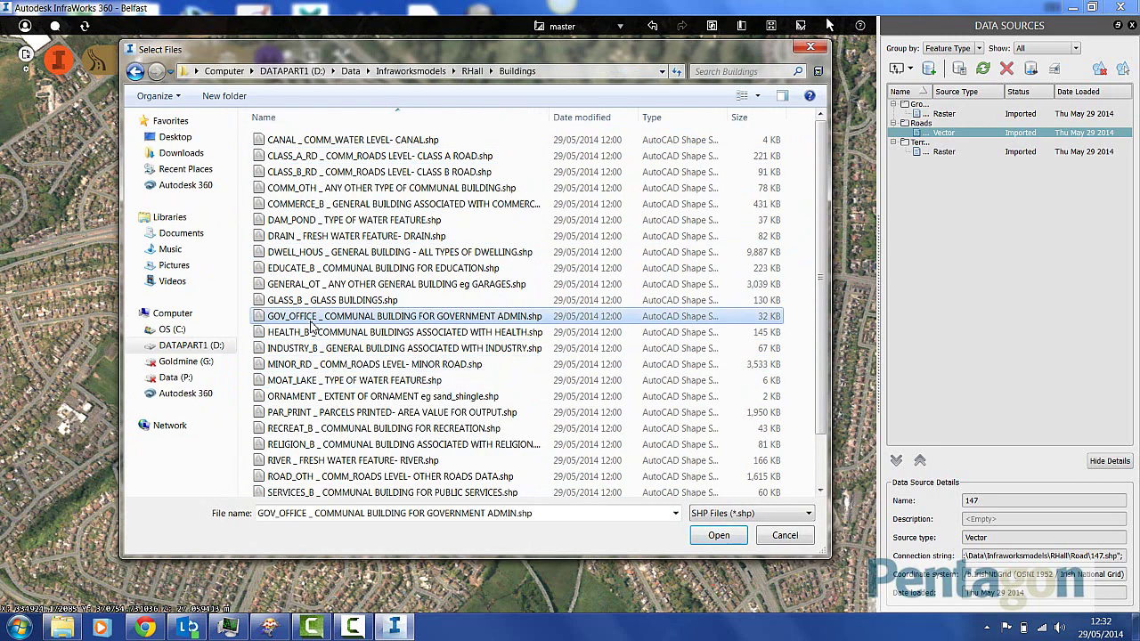
scroll(316, 383, "down", 2)
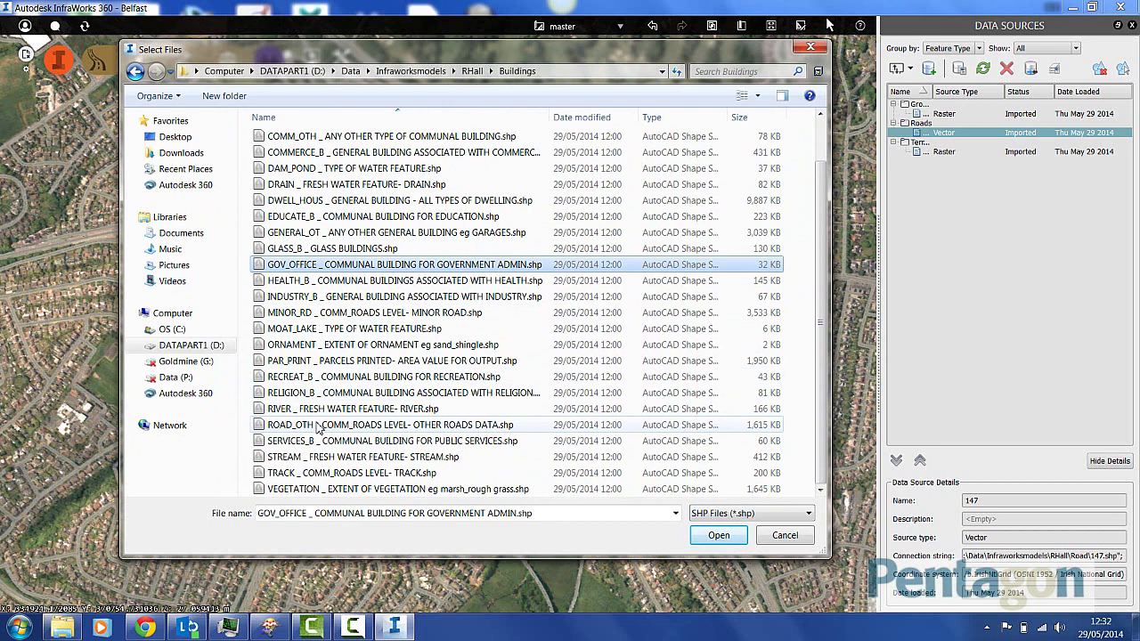
scroll(318, 427, "up", 1)
left_click(303, 253)
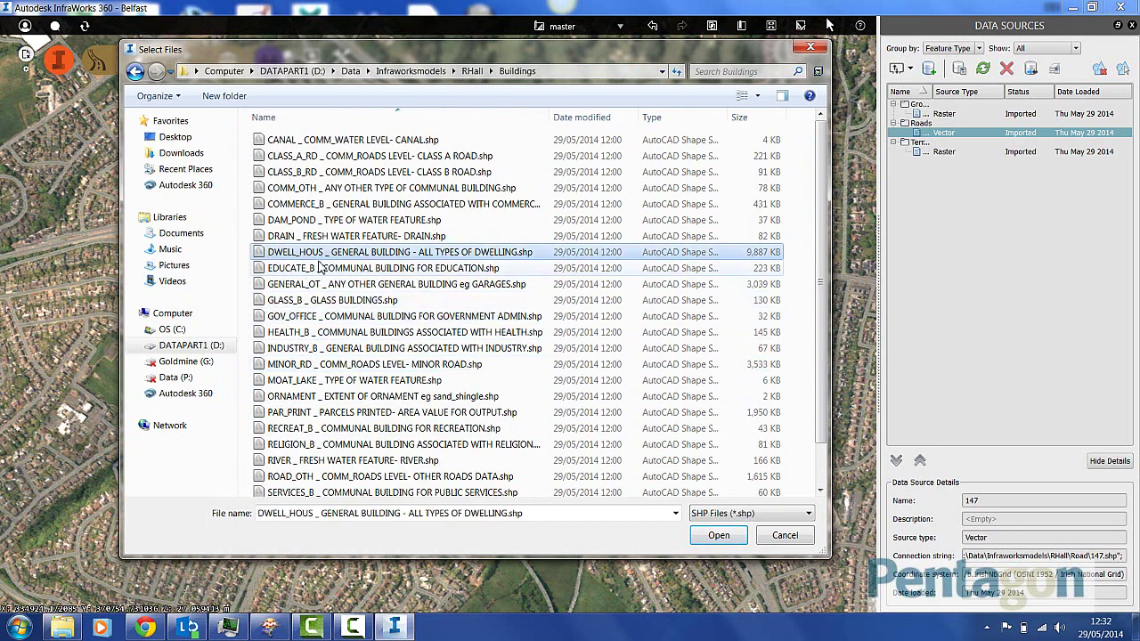
double_click(311, 258)
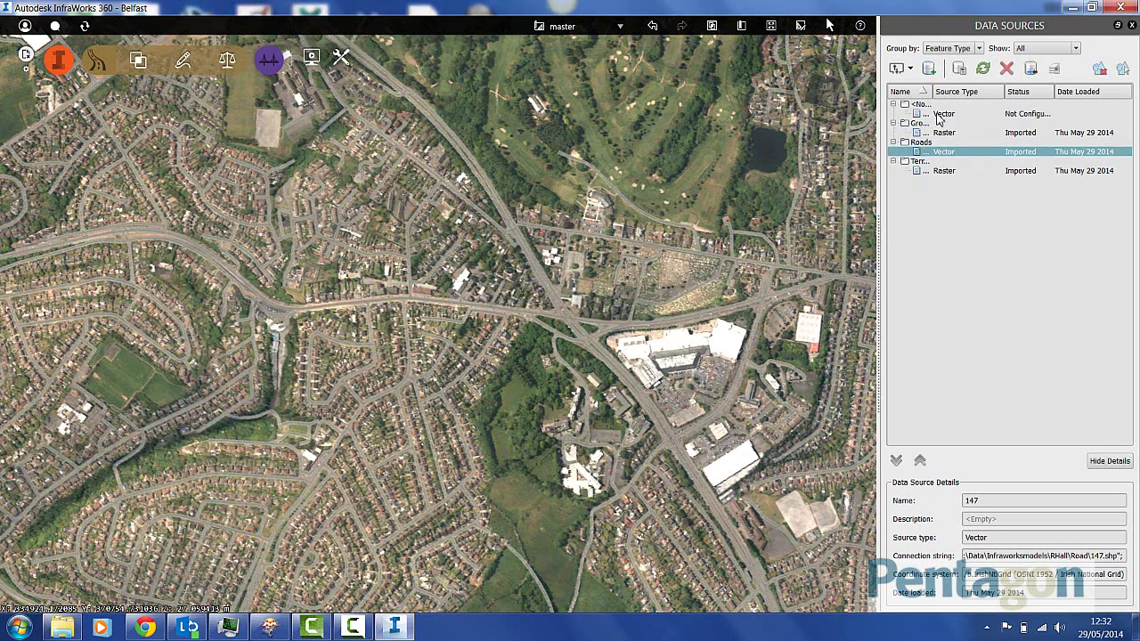
Step: Configure the dwellings source as Buildings with coordinate system OSNI52/b.IrishNtlGrid and a roof height of 10 m, and import it
left_click(937, 114)
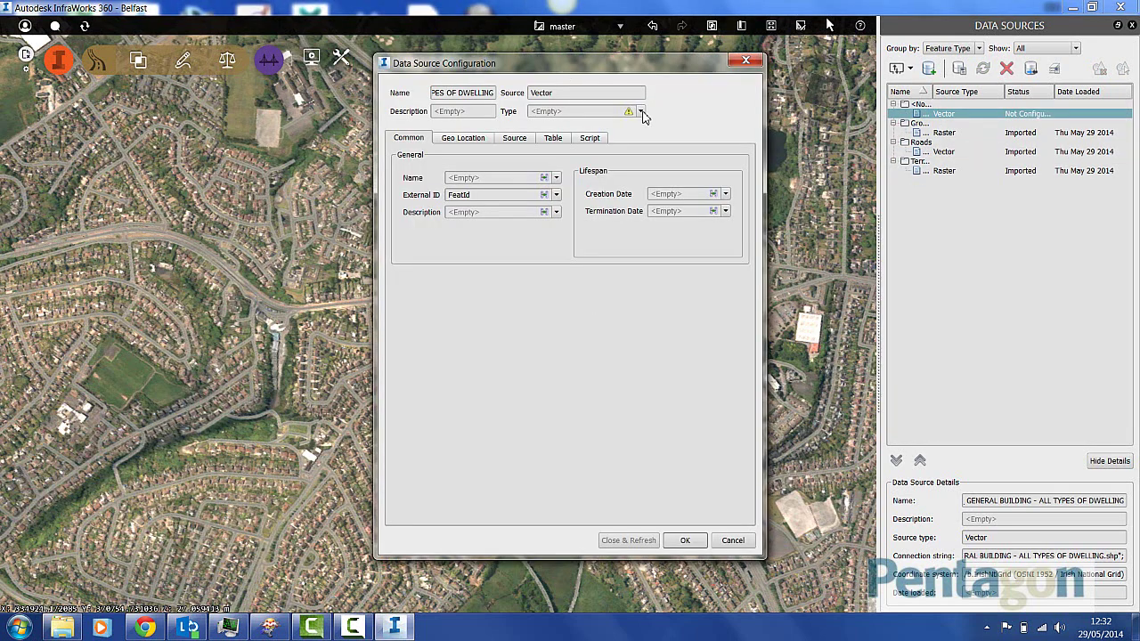
left_click(472, 139)
left_click(742, 158)
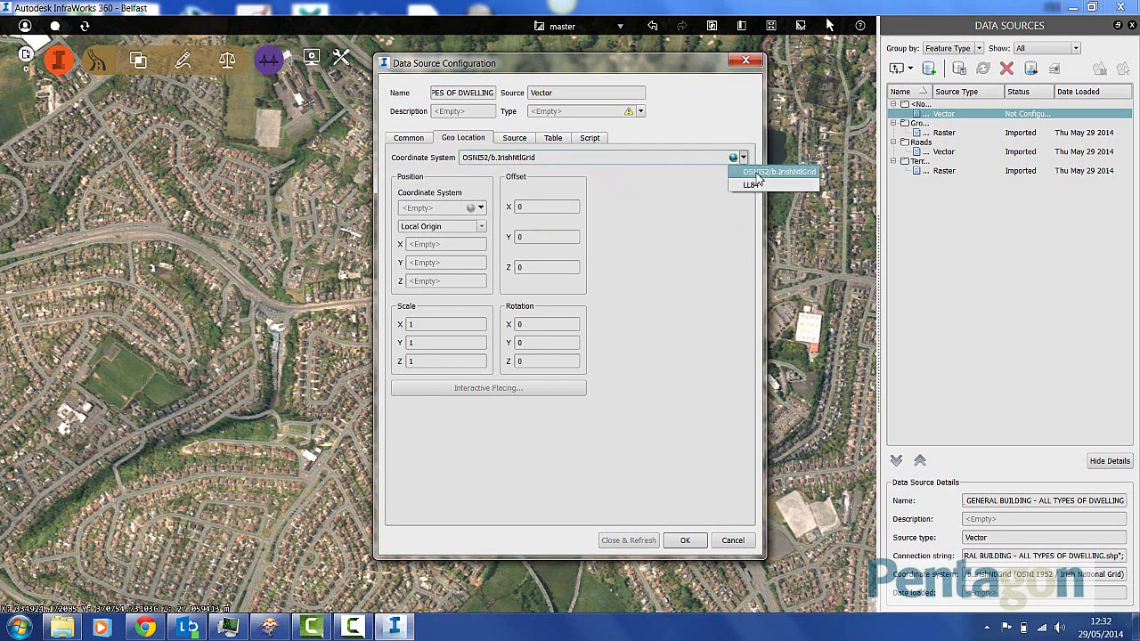
left_click(757, 175)
left_click(641, 111)
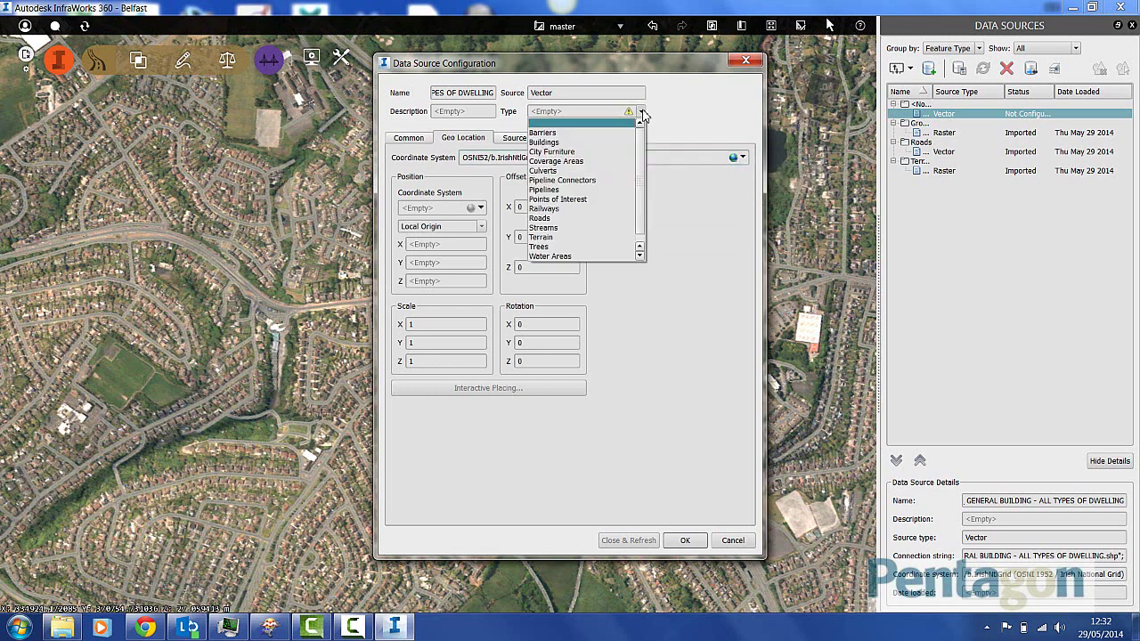
left_click(594, 143)
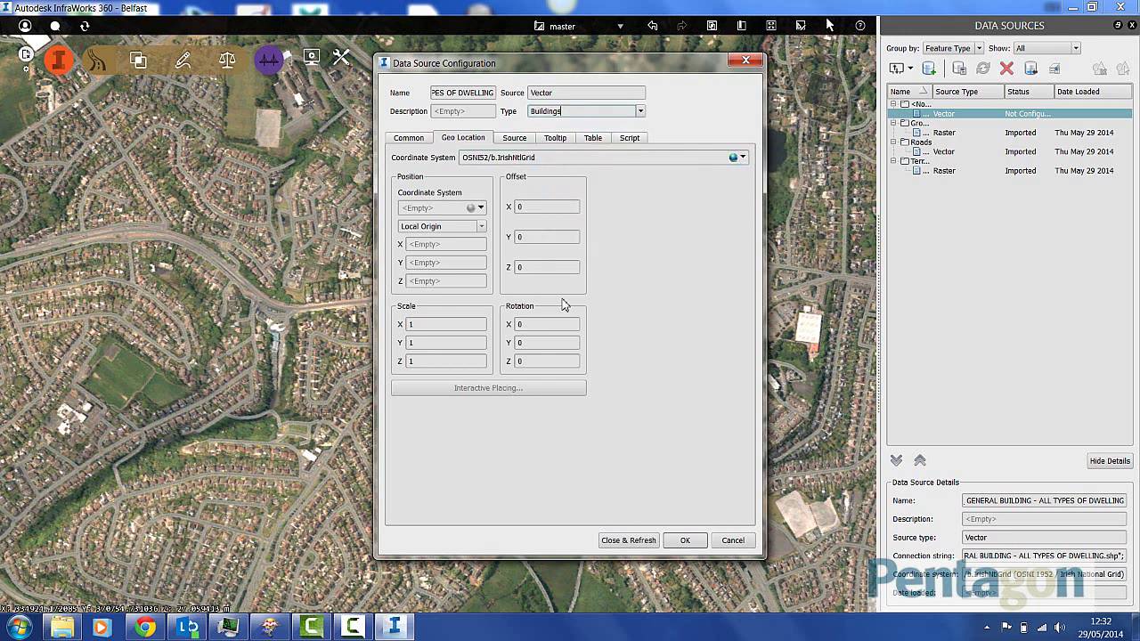
left_click(410, 140)
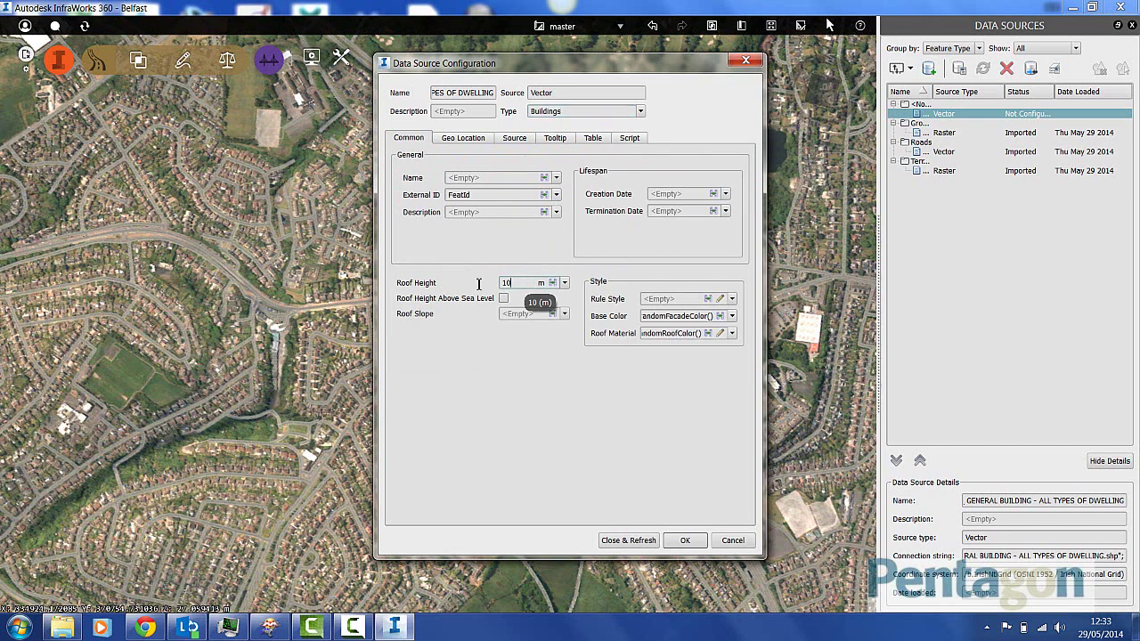
double_click(522, 283)
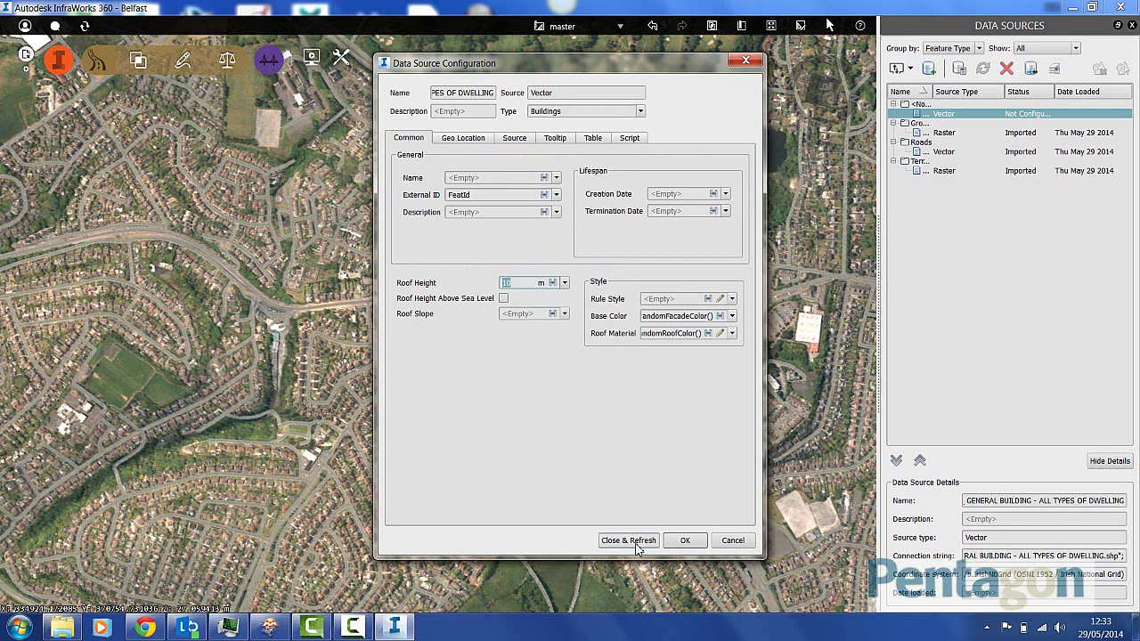
left_click(628, 541)
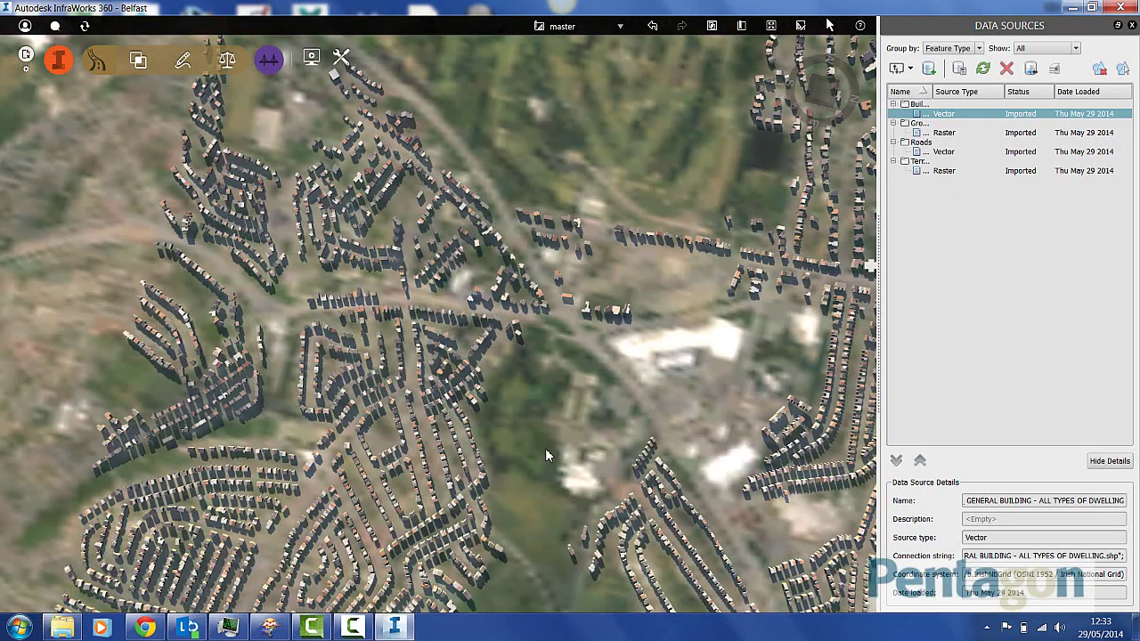
Step: Examine the imported dwelling blocks along the residential streets, close up and from above
left_click_drag(531, 437, 478, 328)
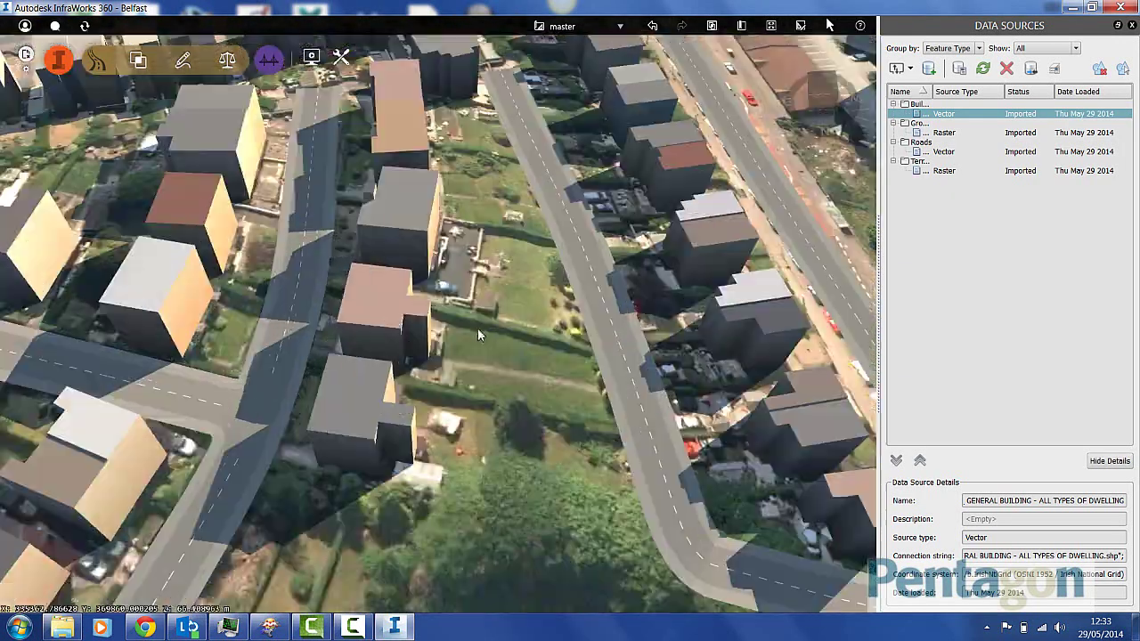
scroll(479, 329, "up", 4)
left_click_drag(497, 355, 348, 319)
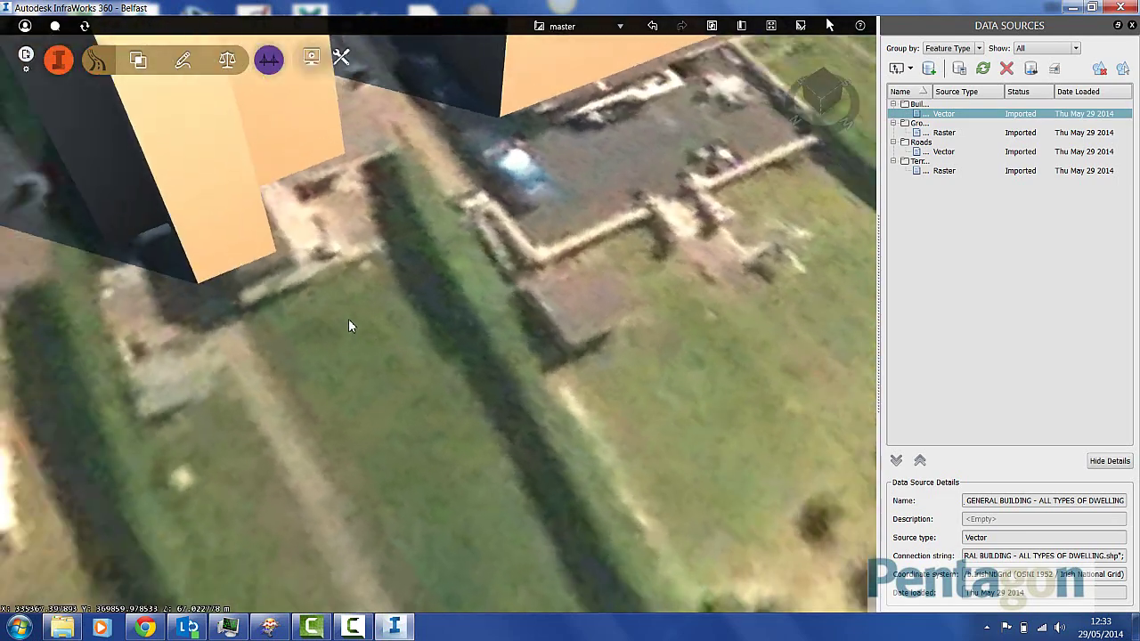
scroll(350, 320, "down", 5)
left_click_drag(413, 358, 290, 266)
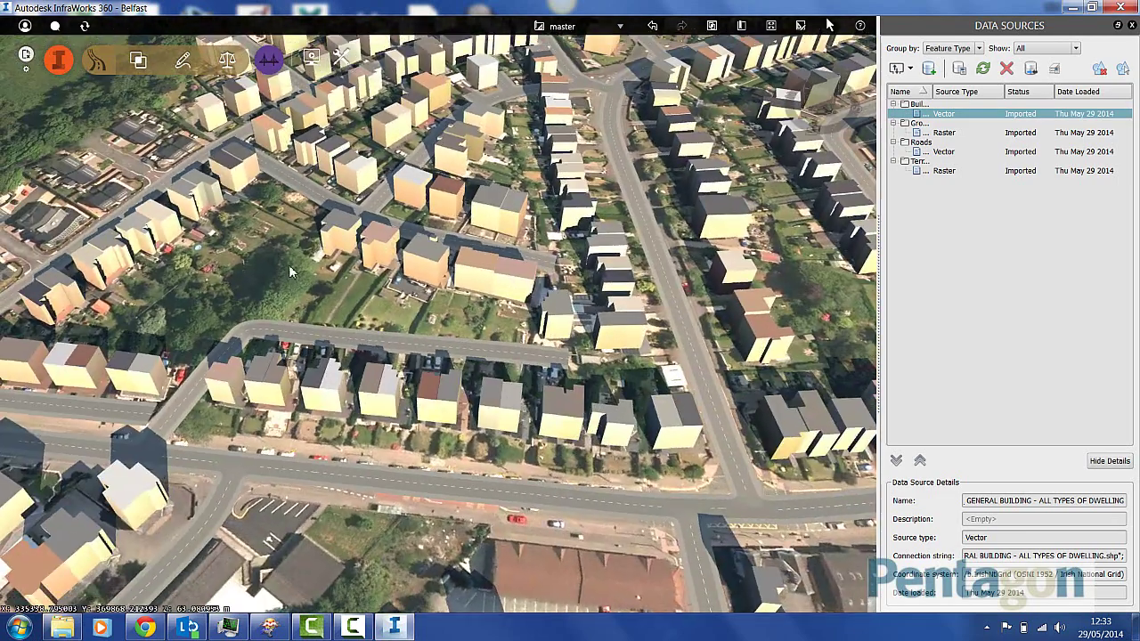
Step: Select the house block beside the road junction, lower its roof slightly below the adjoining house, and deselect it
middle_click_drag(288, 248, 585, 394)
scroll(484, 264, "up", 2)
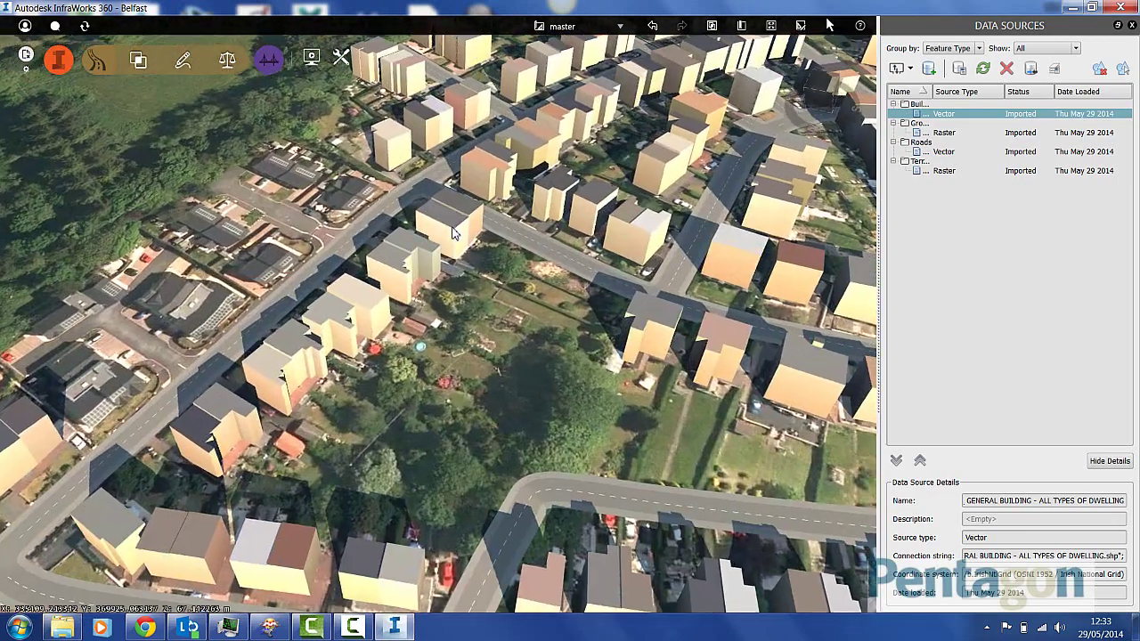
scroll(436, 227, "up", 3)
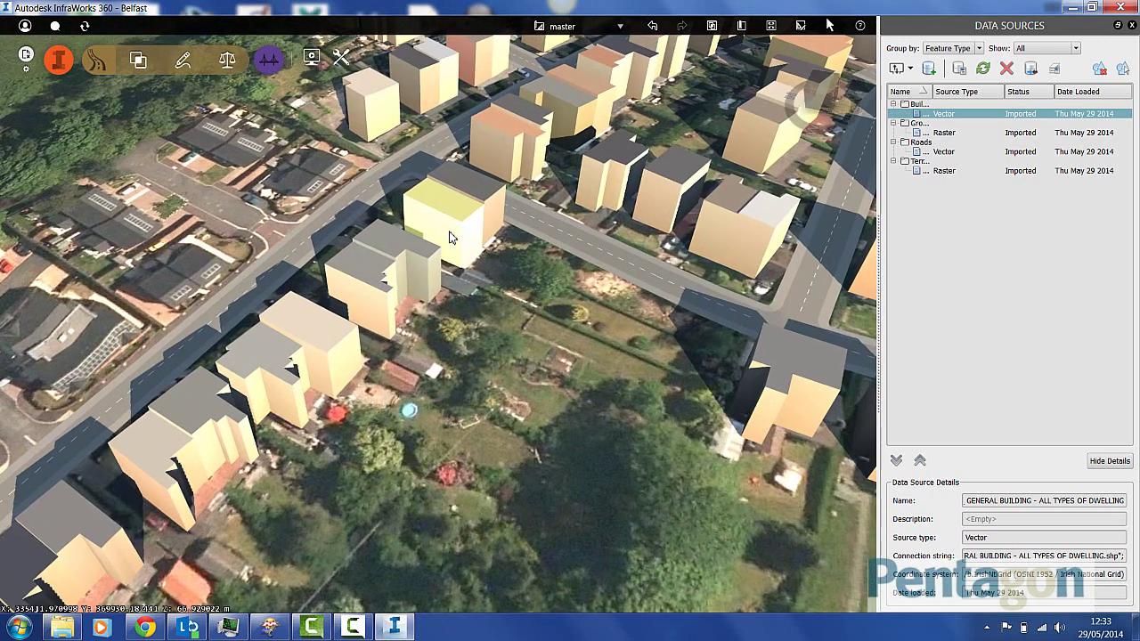
right_click(457, 231)
left_click(479, 236)
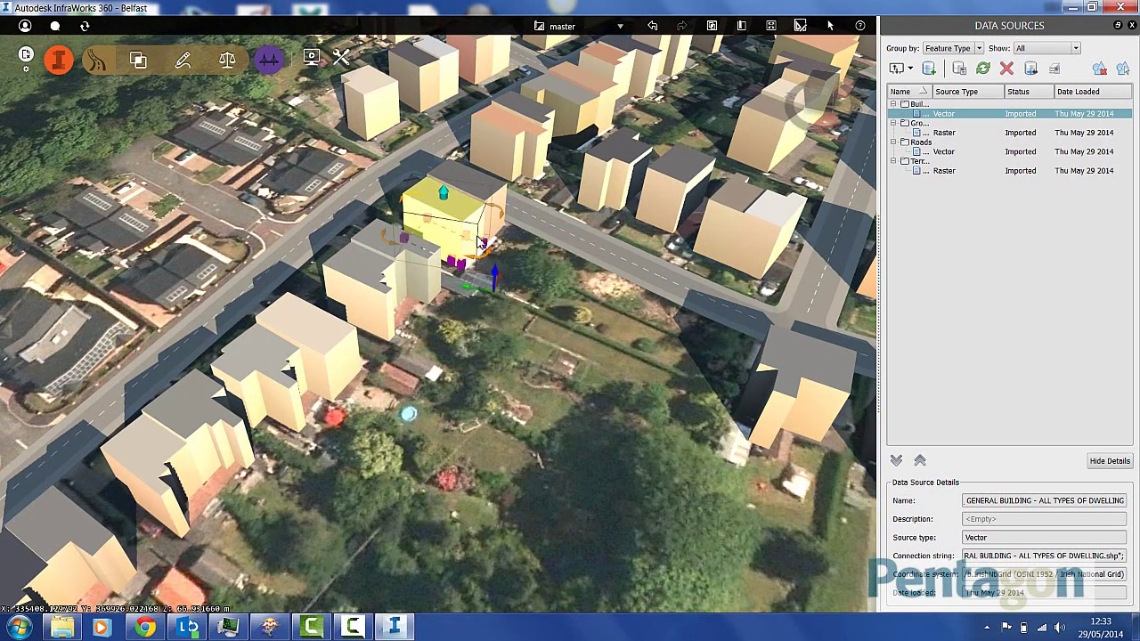
mouse_move(441, 193)
left_click_drag(442, 194, 444, 227)
left_click(557, 267)
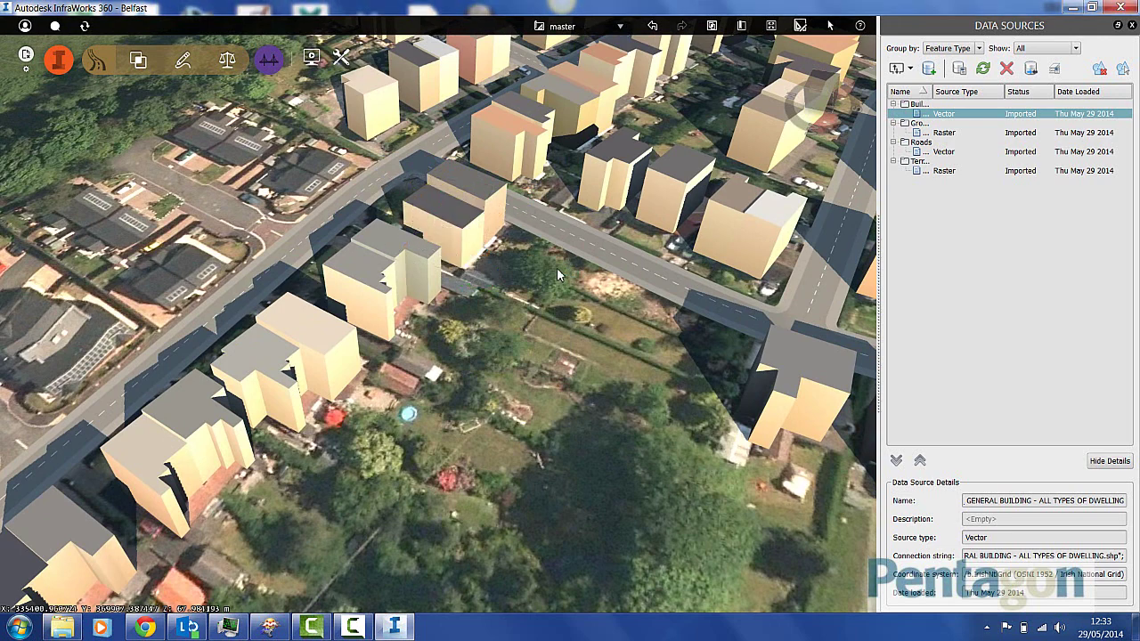
Step: Set the roof slope of the dwellings data source to 30 and refresh the model
scroll(550, 264, "down", 2)
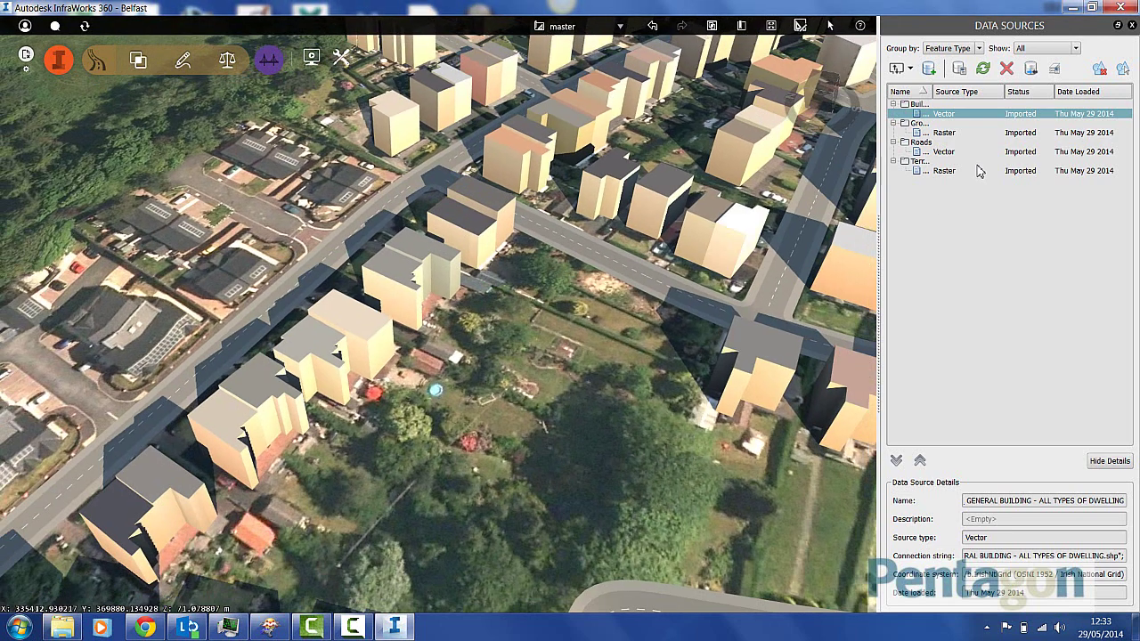
double_click(950, 118)
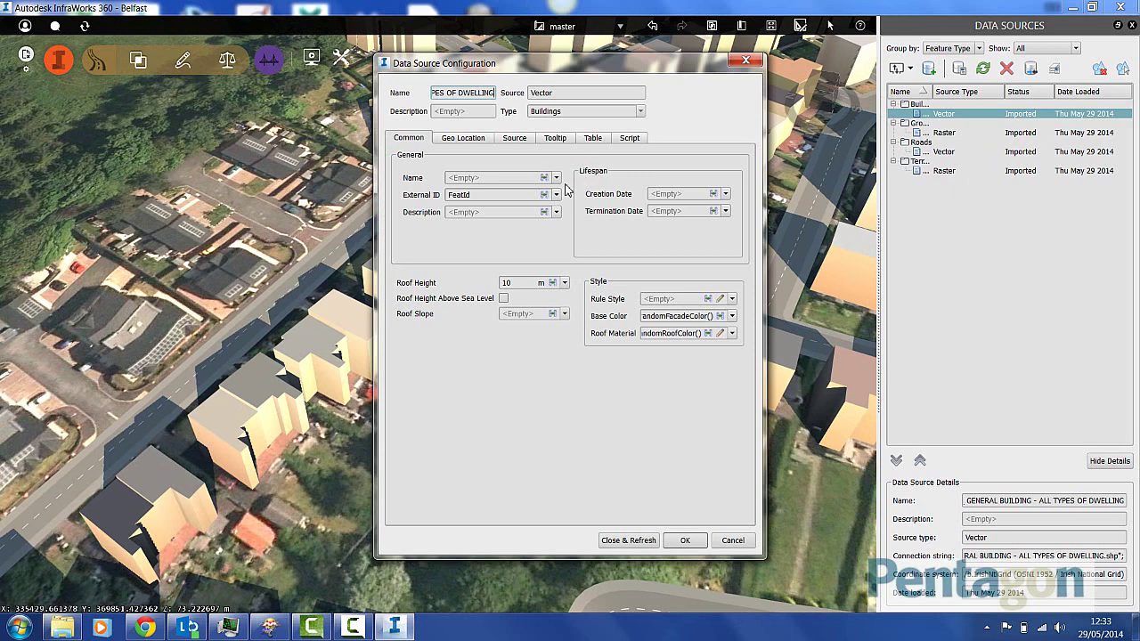
left_click(593, 139)
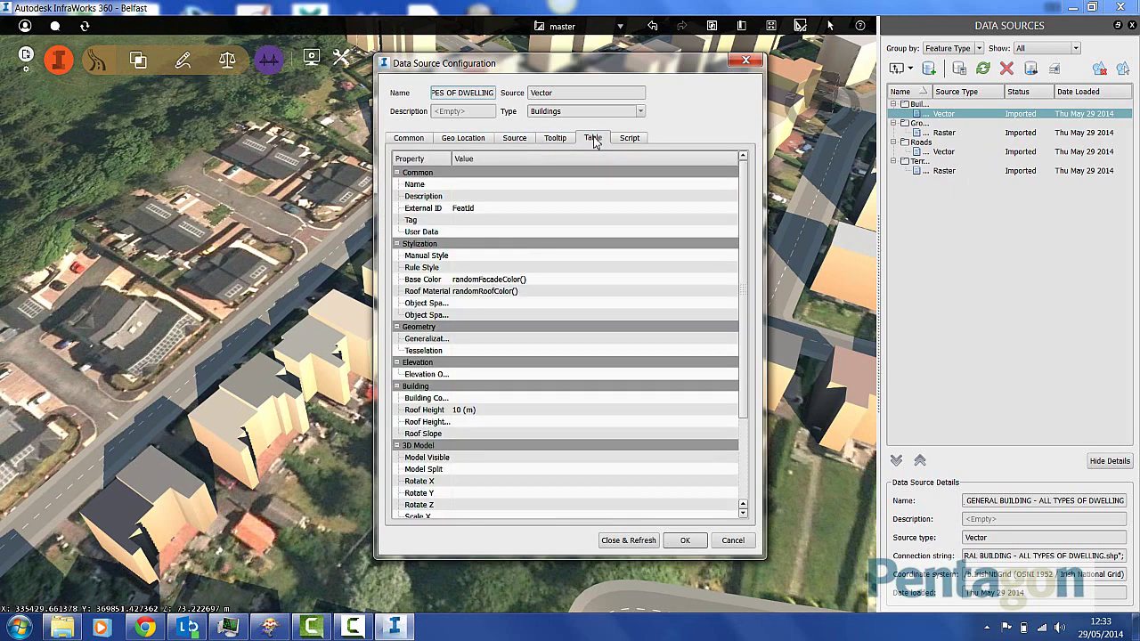
left_click(467, 434)
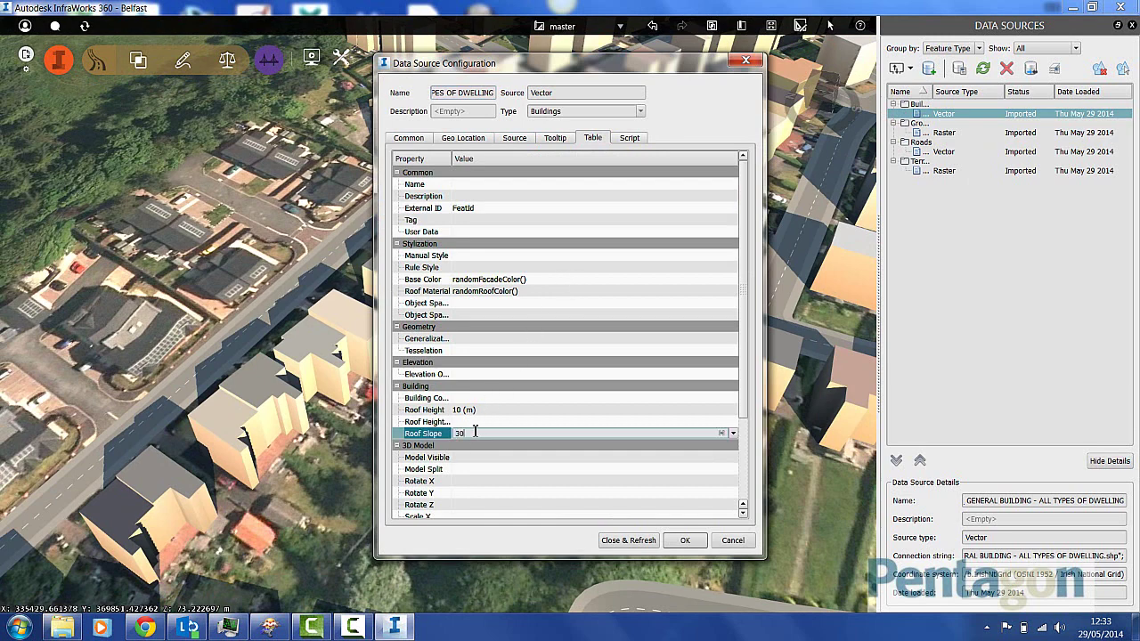
left_click(628, 539)
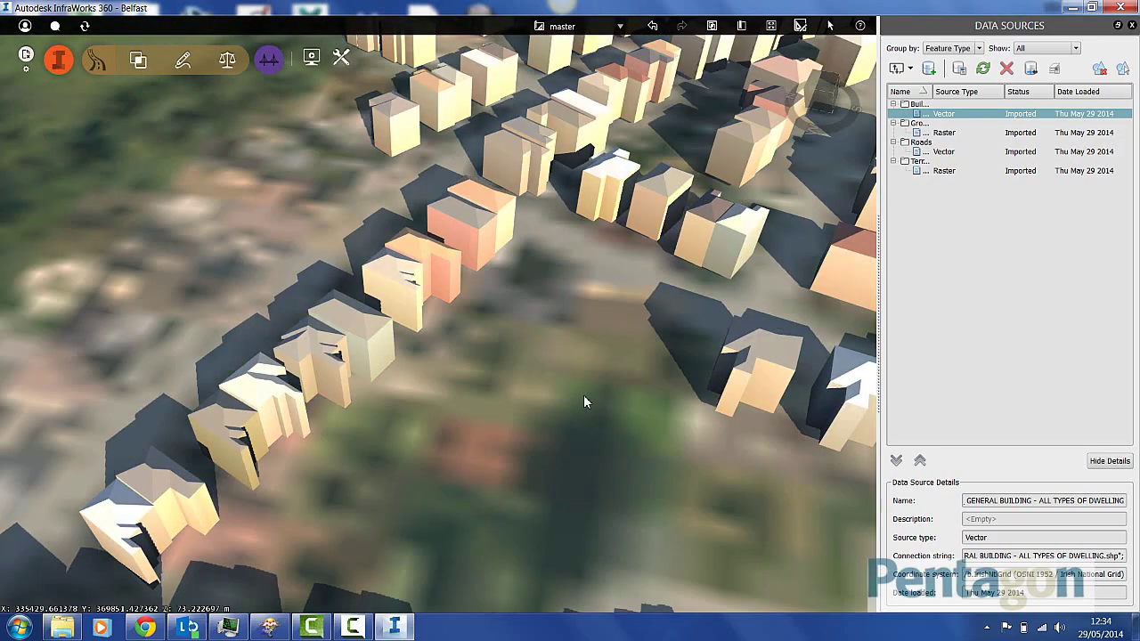
Step: Examine the sloped roofs on the dwellings along the residential streets, from above and close up
left_click_drag(584, 402, 833, 396)
scroll(455, 378, "down", 3)
middle_click_drag(382, 318, 575, 404)
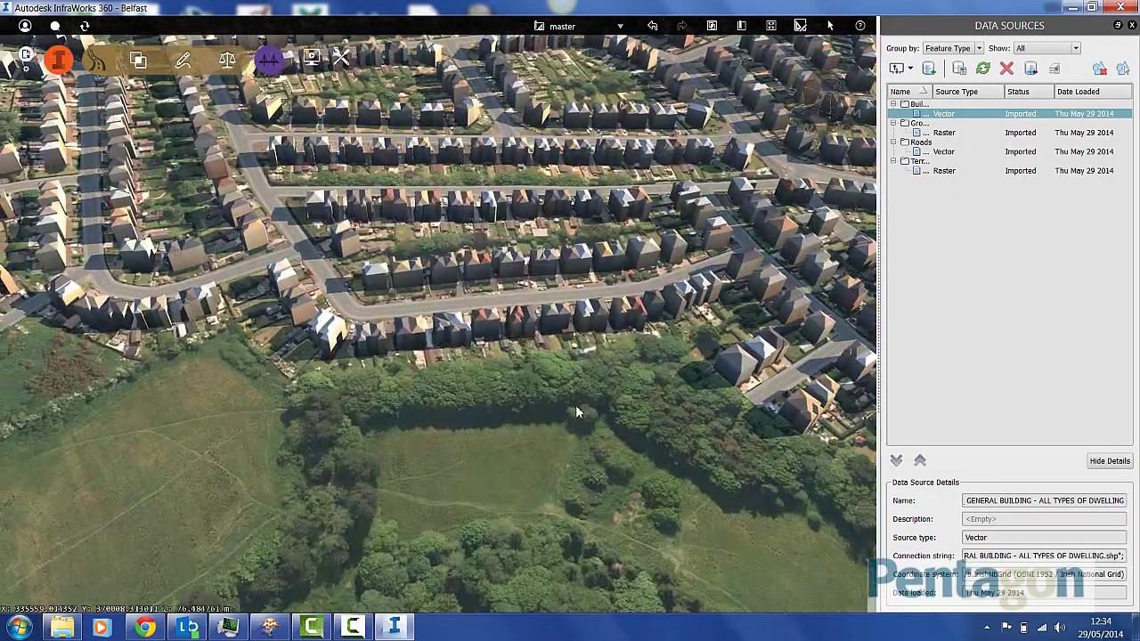
middle_click_drag(563, 443, 402, 412)
scroll(402, 412, "up", 5)
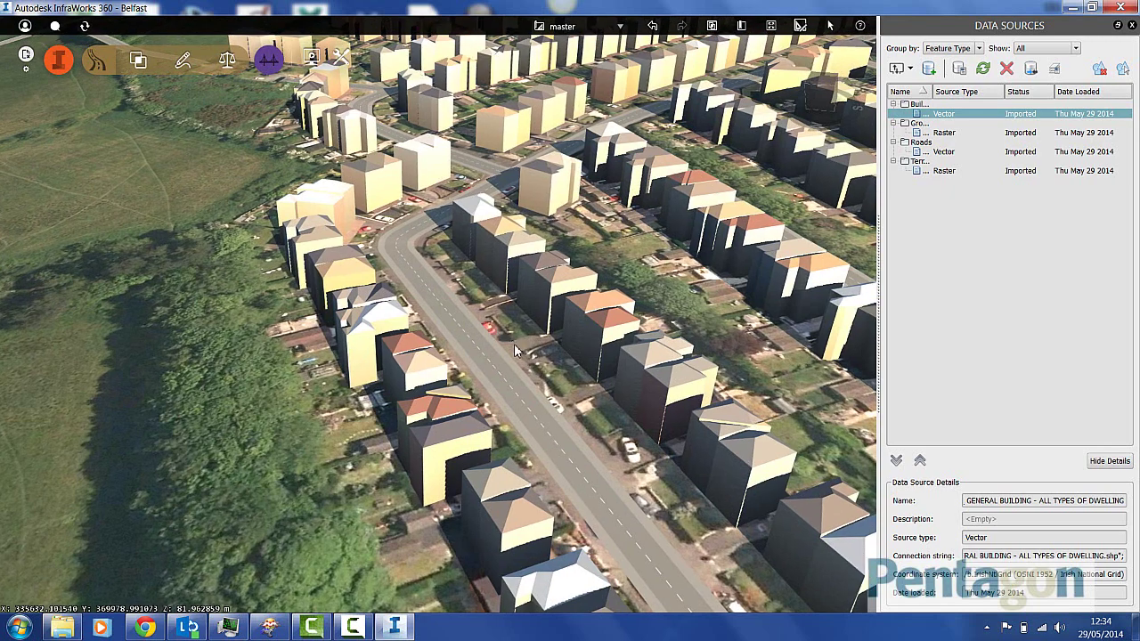
left_click_drag(514, 344, 579, 383)
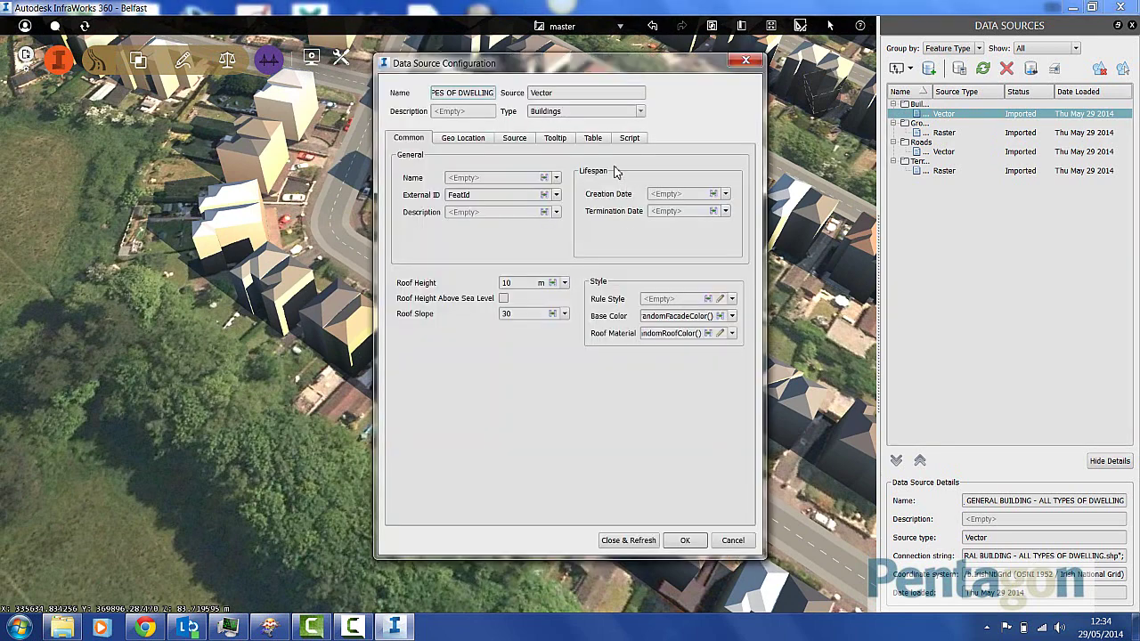
Step: Set the rule style of the dwellings data source to the brick facade Facade/Brick/Paulus and refresh the model
left_click(594, 139)
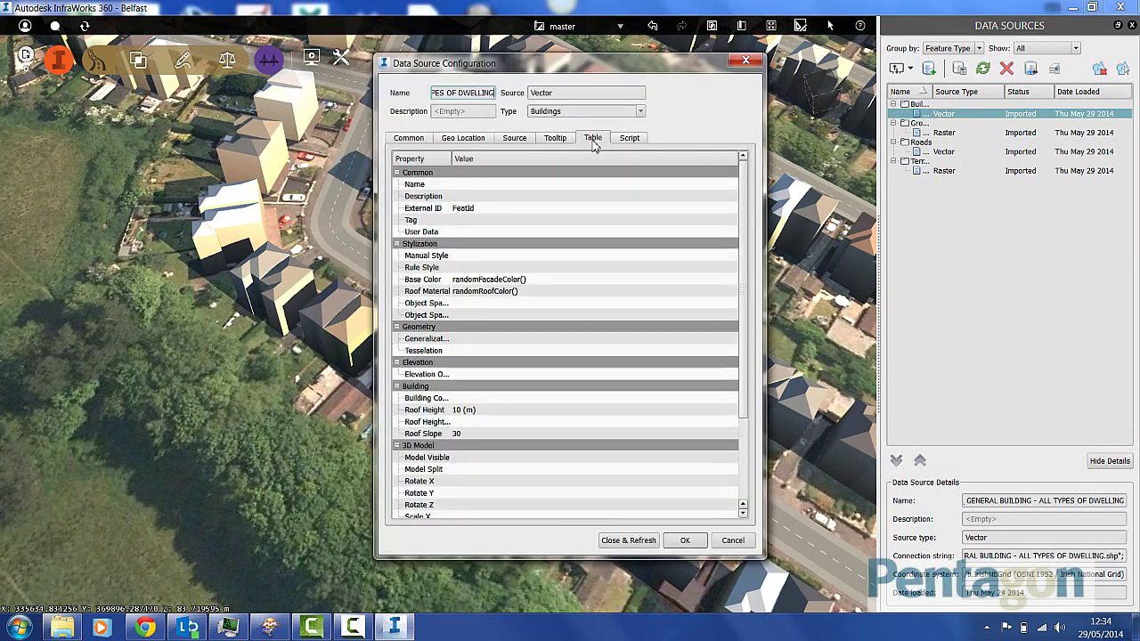
left_click(708, 269)
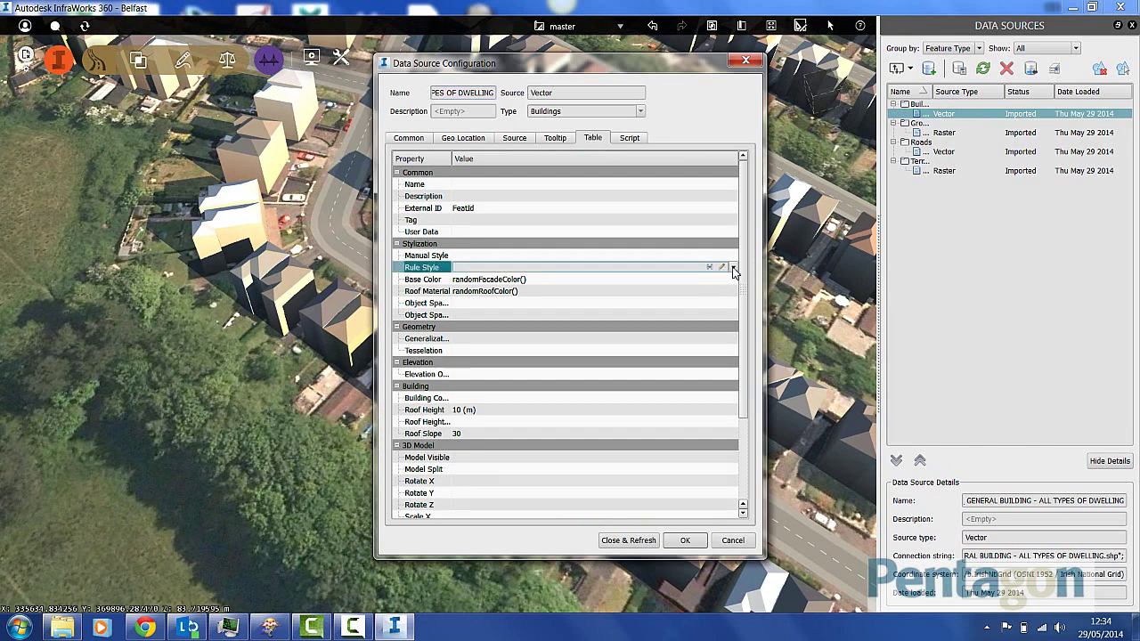
left_click(733, 268)
left_click(723, 279)
left_click(722, 269)
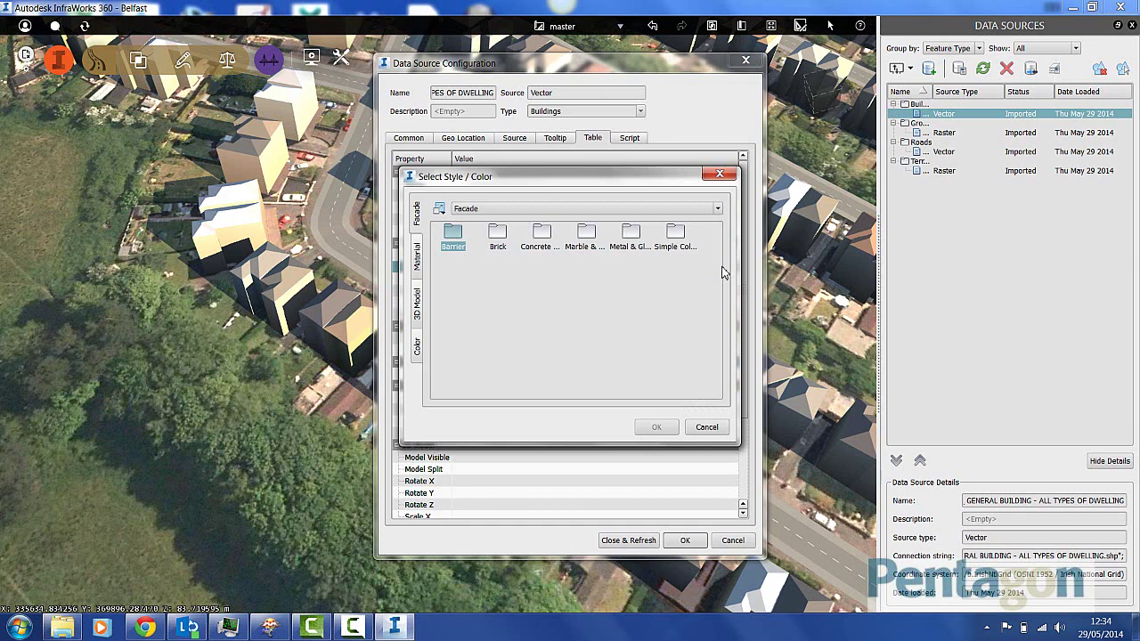
double_click(497, 236)
double_click(590, 379)
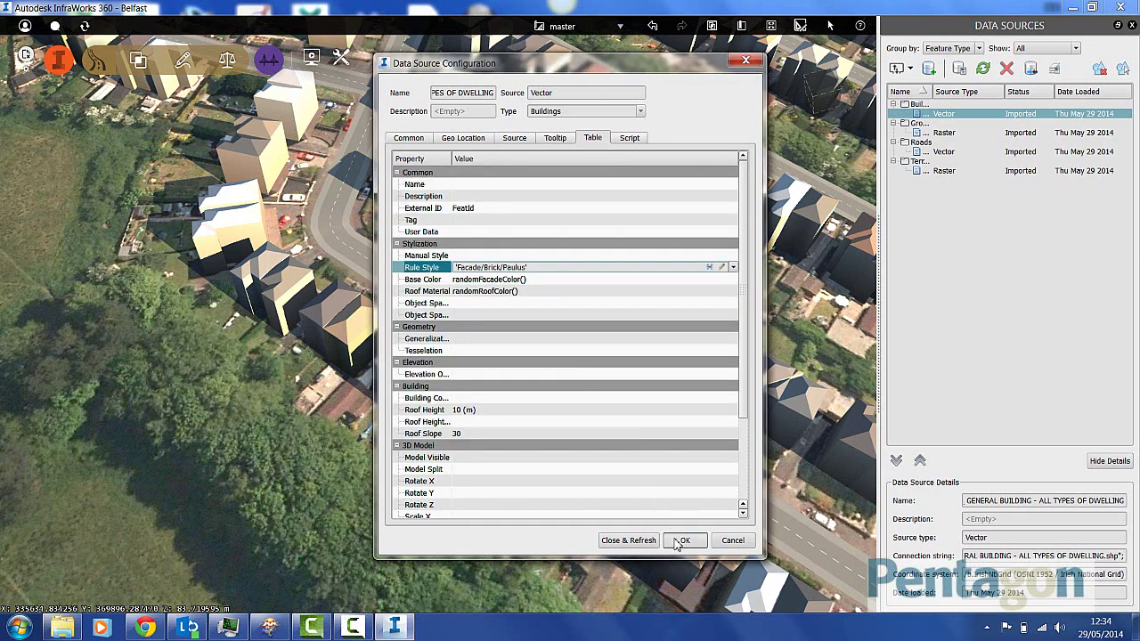
left_click(645, 542)
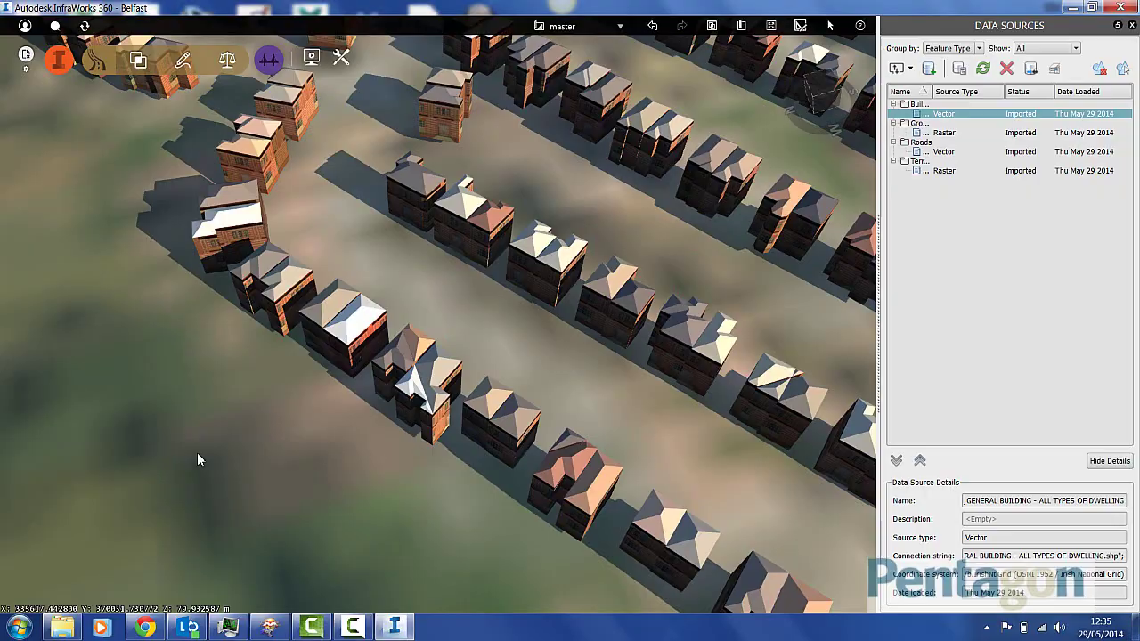
Step: Add the shapefile DAM_POND _ TYPE OF WATER FEATURE.shp as a new SHP data source
left_click_drag(198, 453, 407, 455)
scroll(546, 405, "down", 6)
scroll(407, 455, "down", 3)
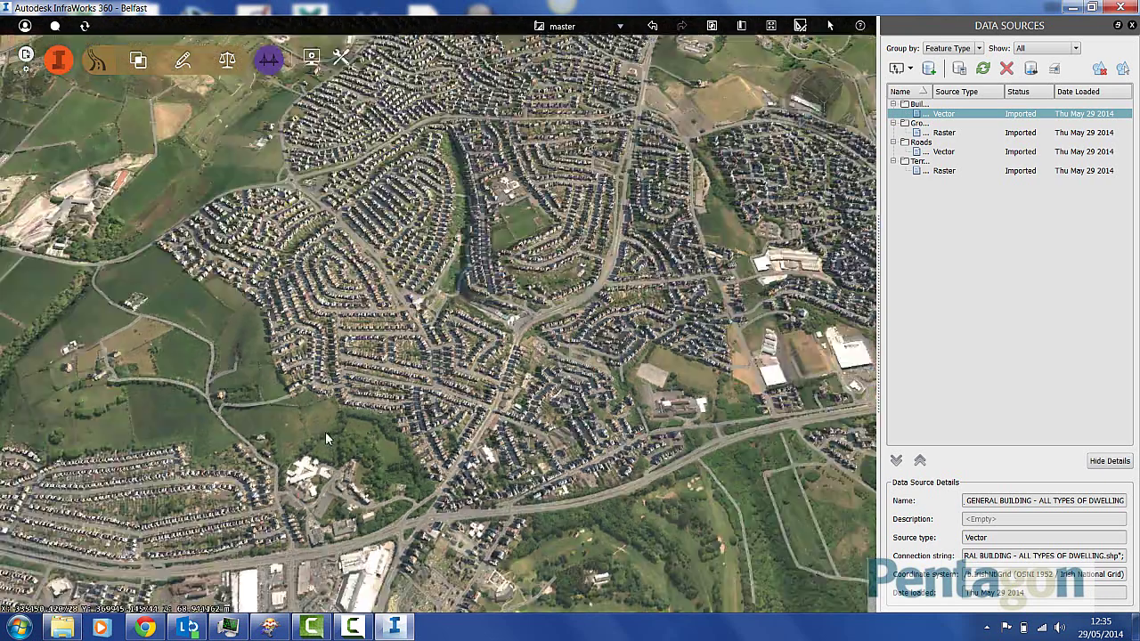
left_click_drag(326, 433, 333, 371)
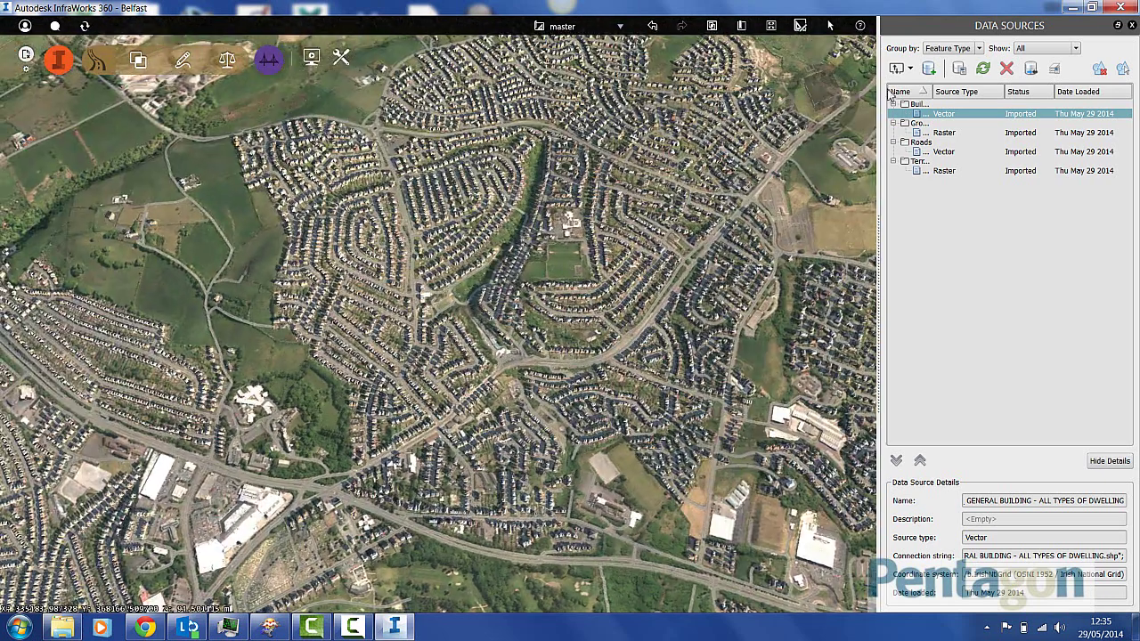
left_click(909, 69)
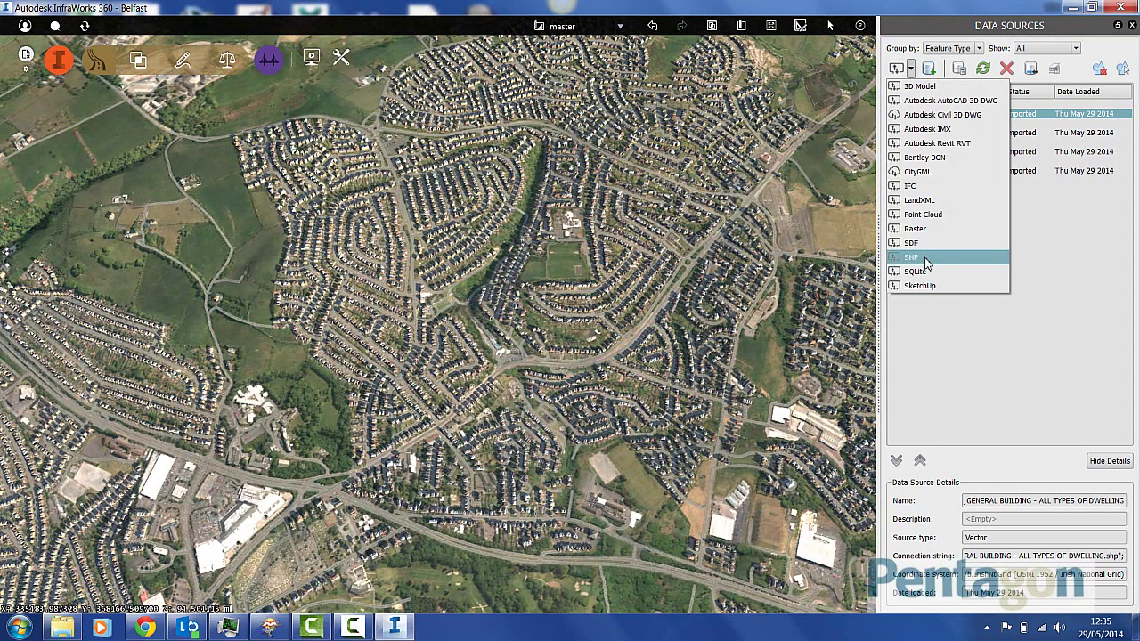
left_click(911, 258)
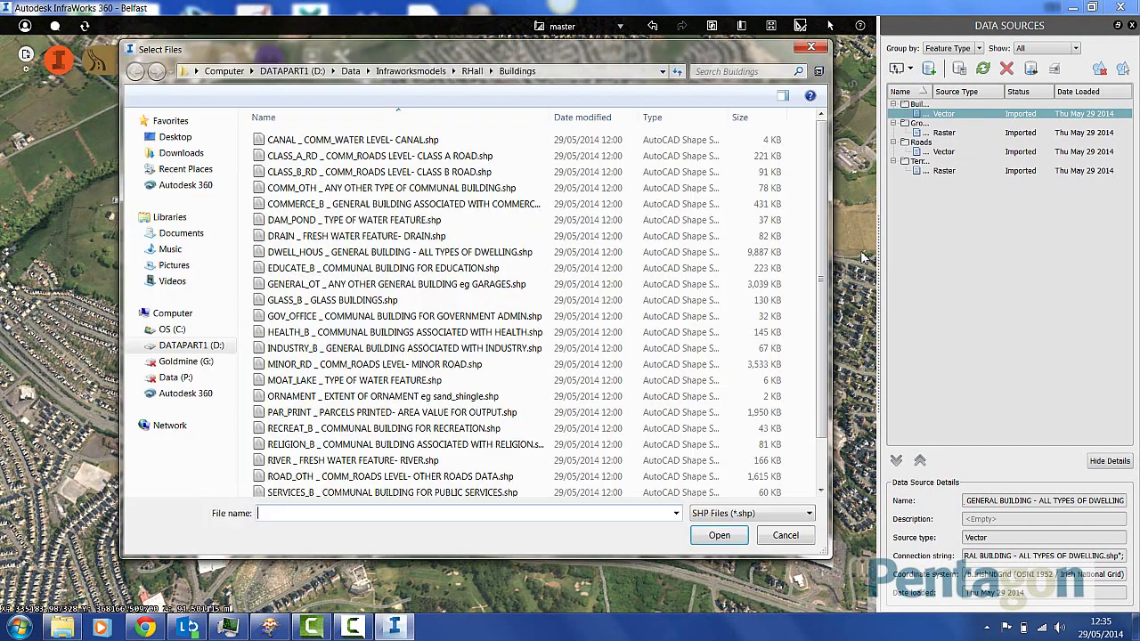
left_click(341, 272)
left_click(300, 223)
double_click(314, 225)
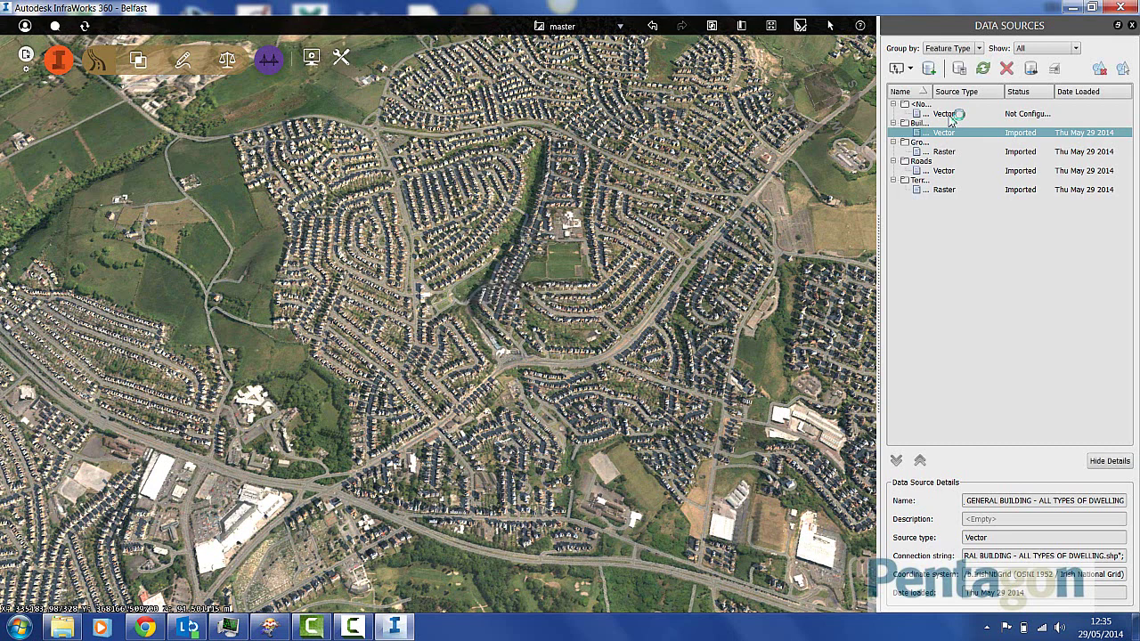
Step: Configure the DAM_POND source as Water Areas with coordinate system OSNI52/b.IrishNtlGrid, and import it into the model
left_click(946, 114)
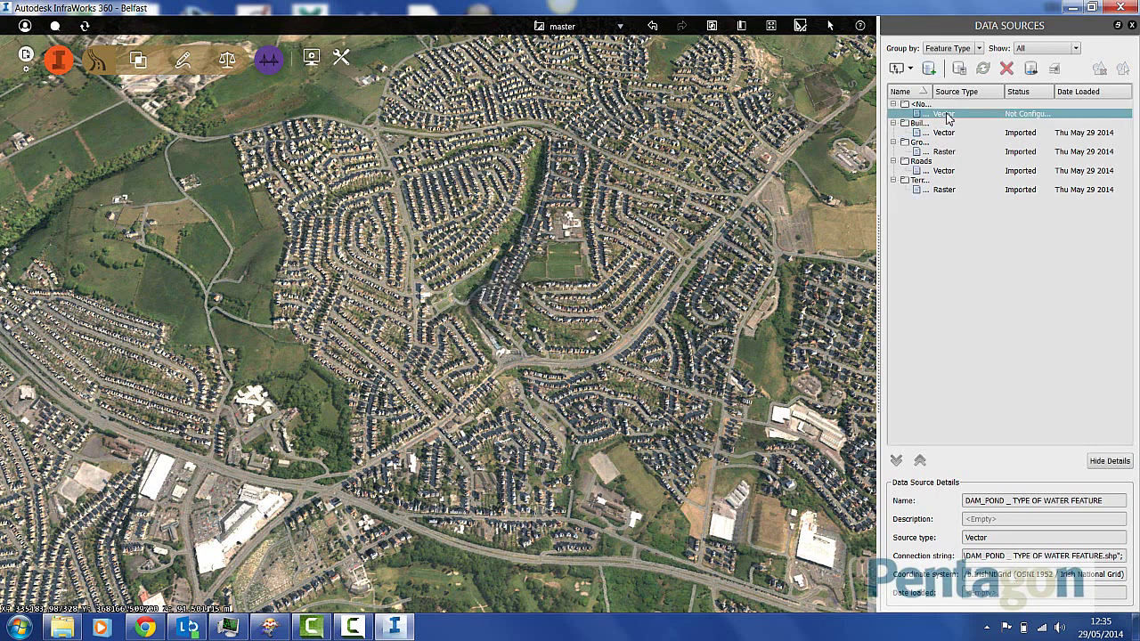
double_click(946, 115)
left_click(456, 139)
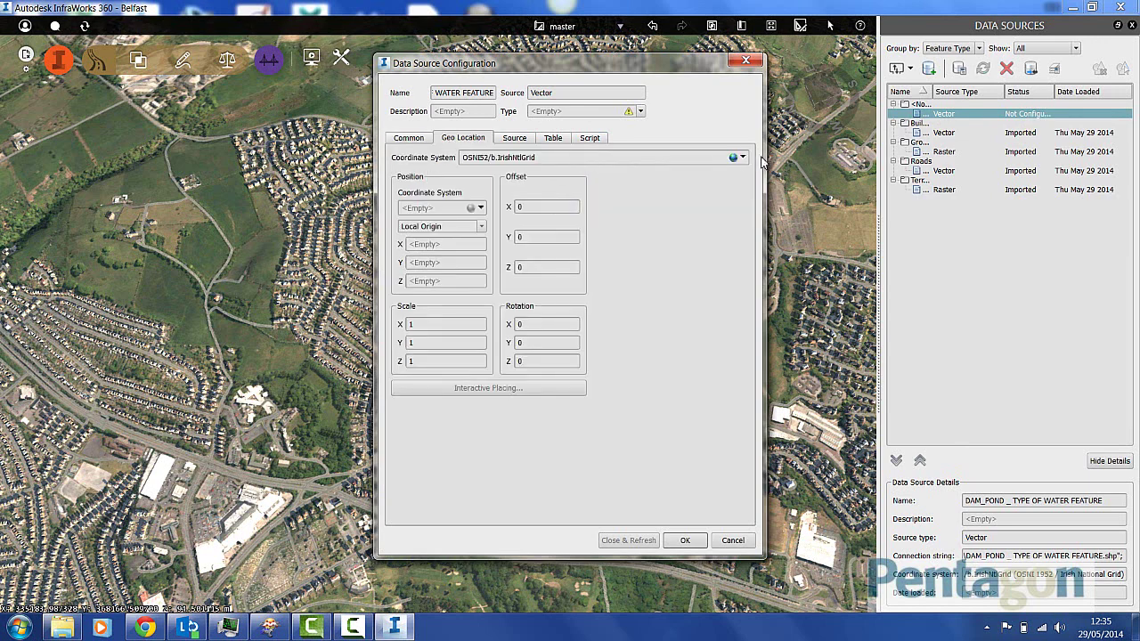
left_click(743, 158)
left_click(699, 134)
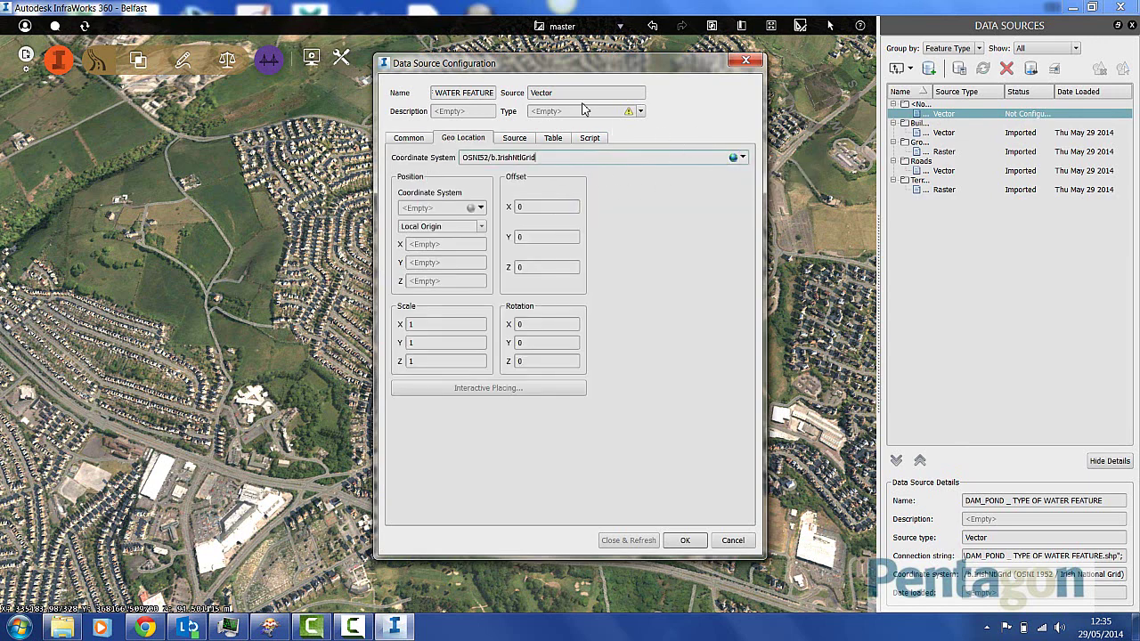
left_click(640, 112)
scroll(557, 147, "down", 1)
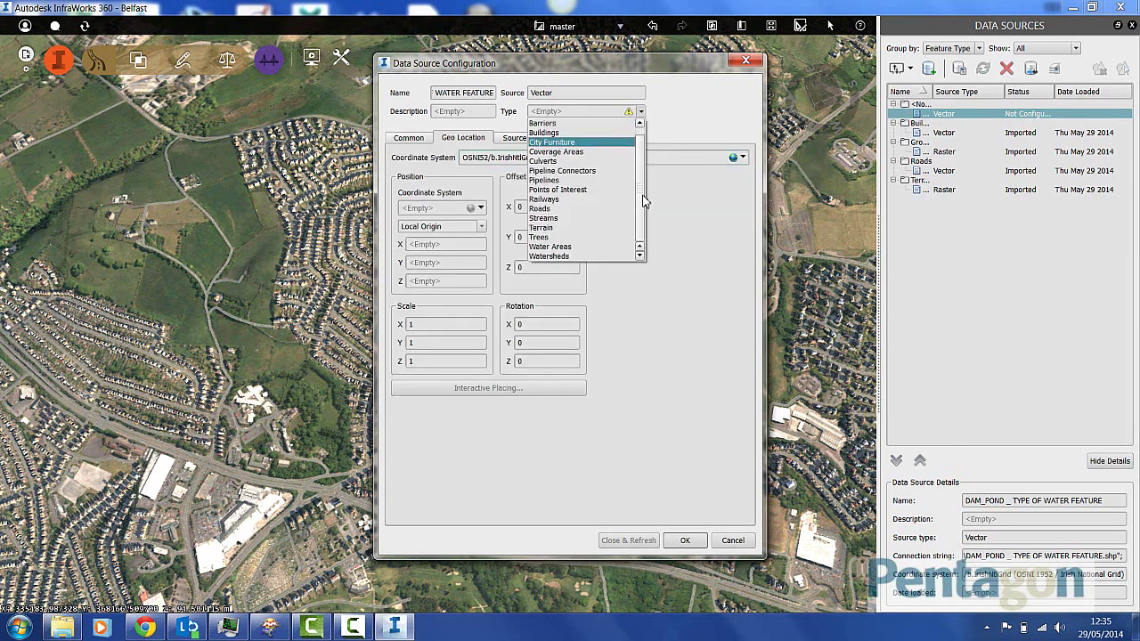
left_click(552, 247)
left_click(629, 540)
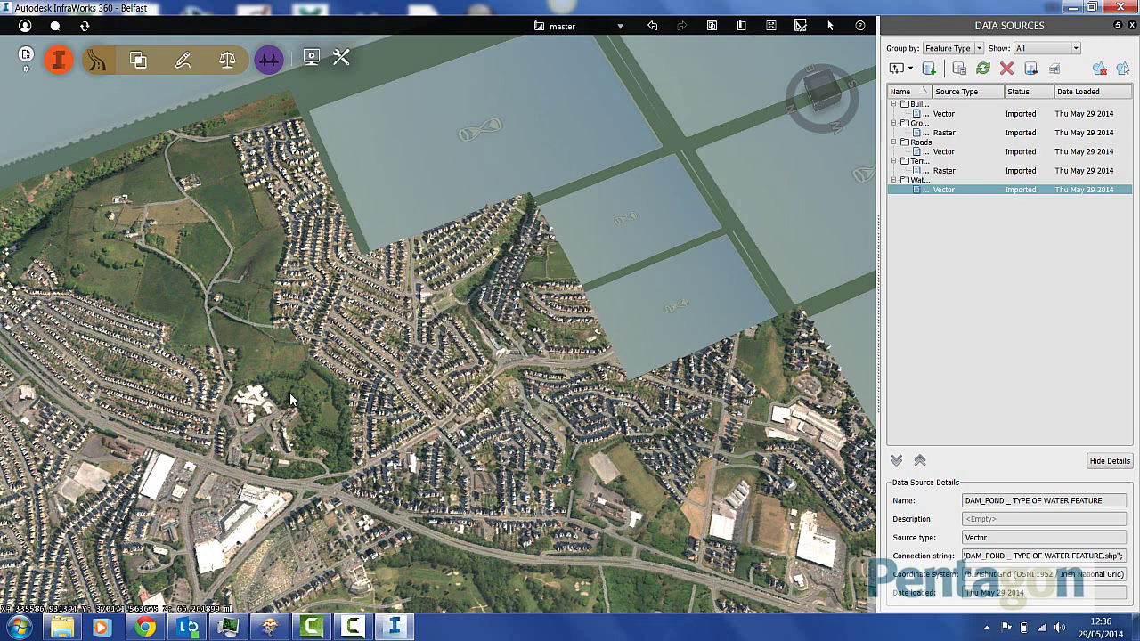
Step: Examine the imported water areas over the whole city and the individual ponds close up among the trees and buildings
left_click_drag(299, 384, 327, 384)
scroll(327, 385, "down", 3)
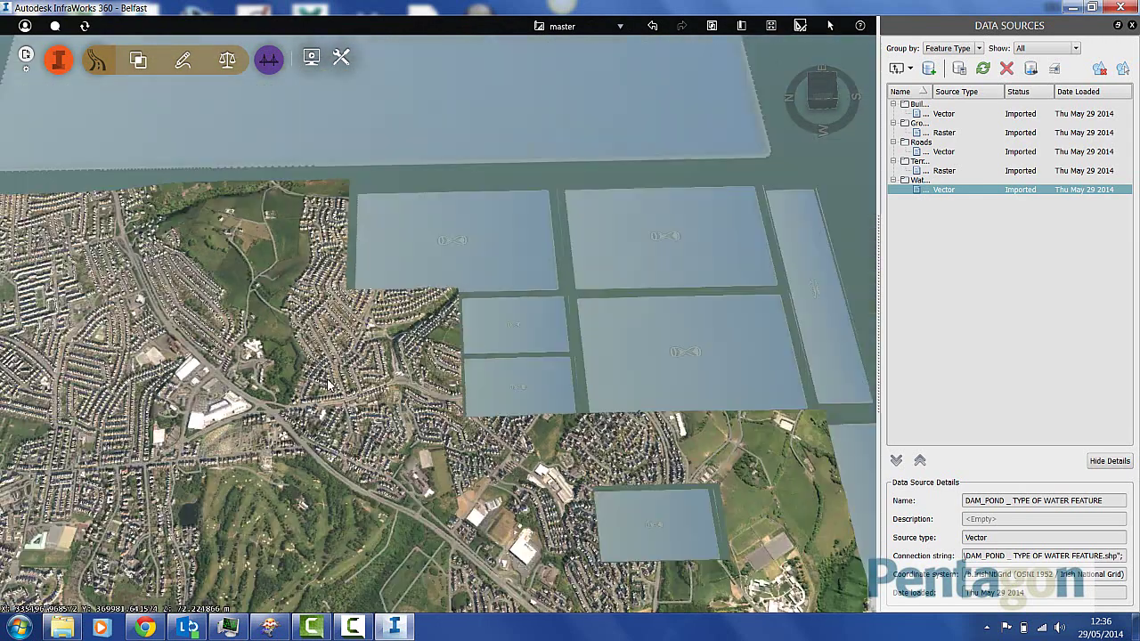
scroll(298, 443, "down", 1)
middle_click_drag(317, 483, 459, 405)
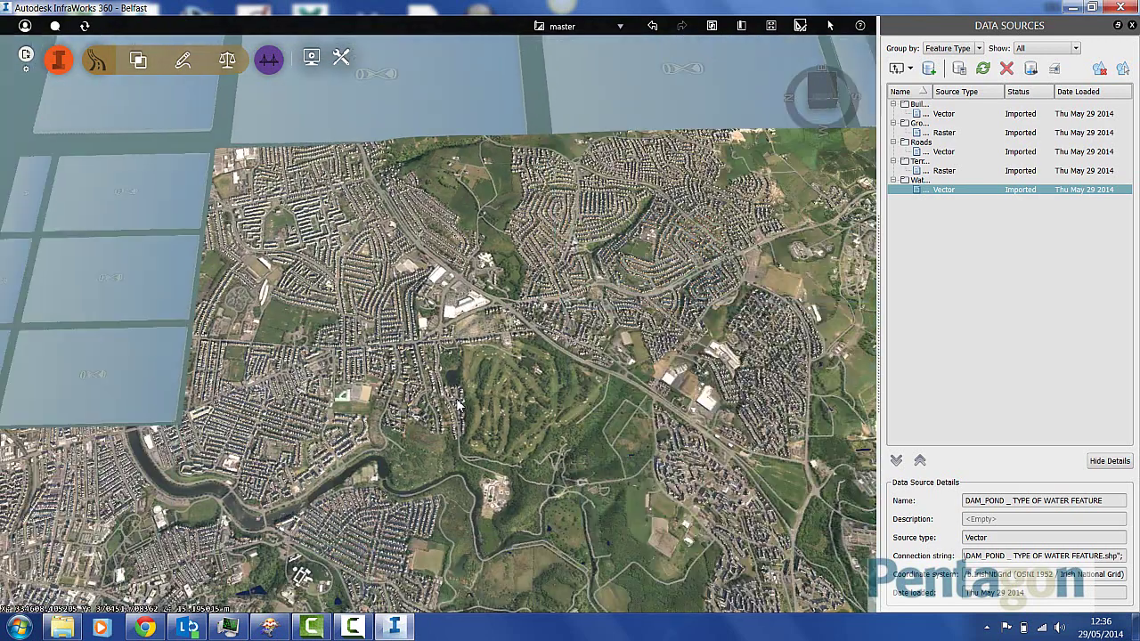
middle_click_drag(506, 439, 337, 461, "shift")
scroll(334, 457, "down", 1)
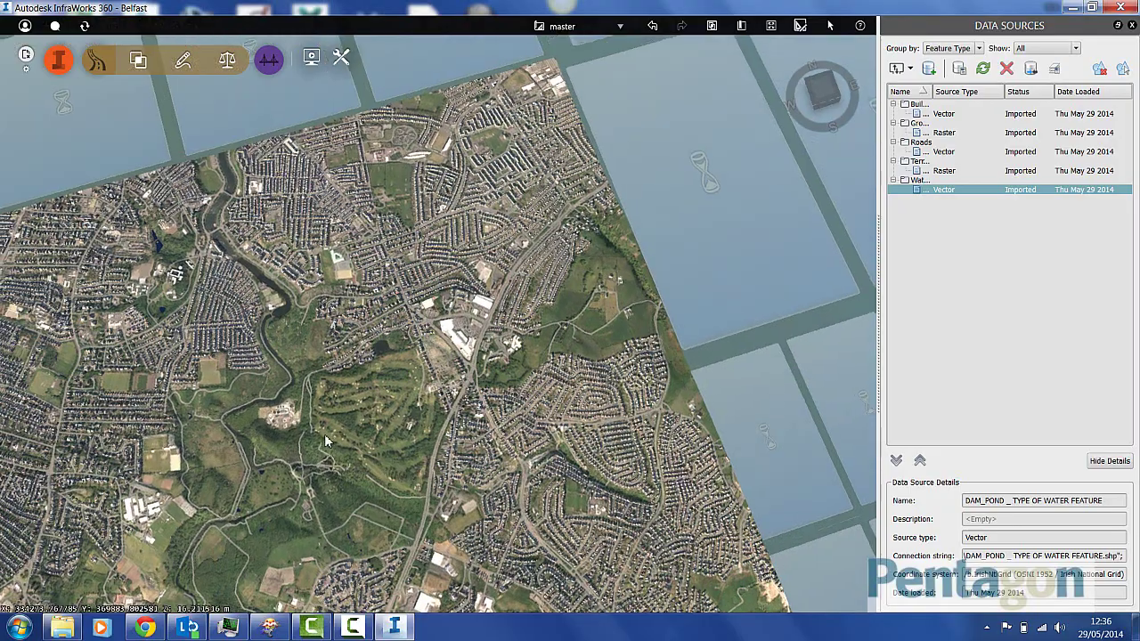
left_click_drag(324, 431, 170, 246)
scroll(171, 246, "up", 2)
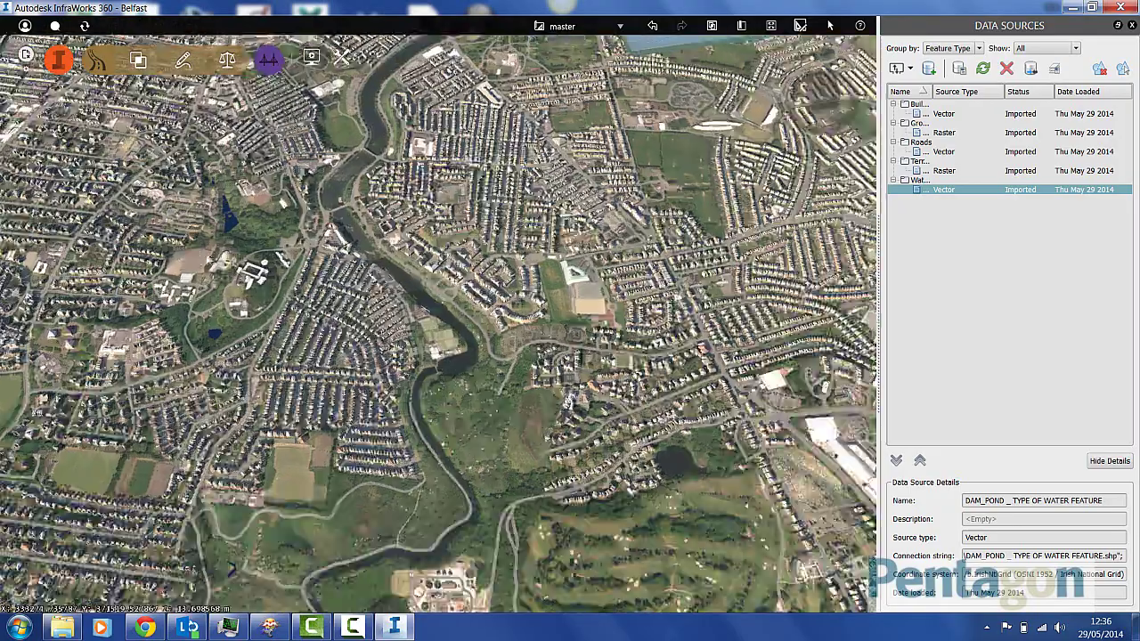
scroll(170, 245, "up", 6)
scroll(379, 283, "down", 8)
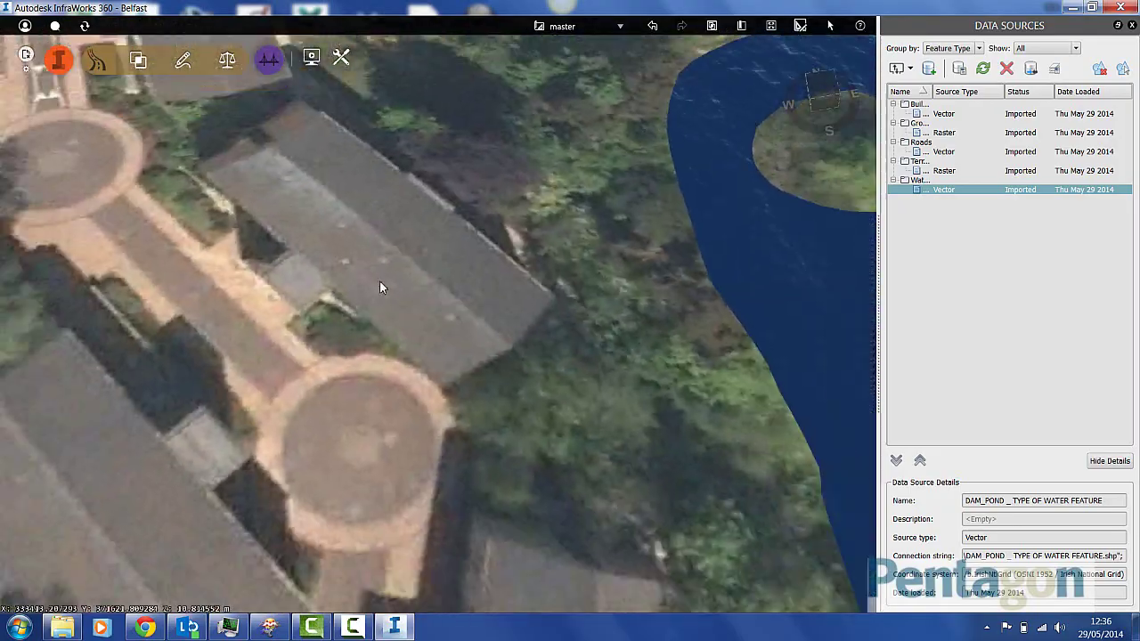
scroll(549, 301, "down", 8)
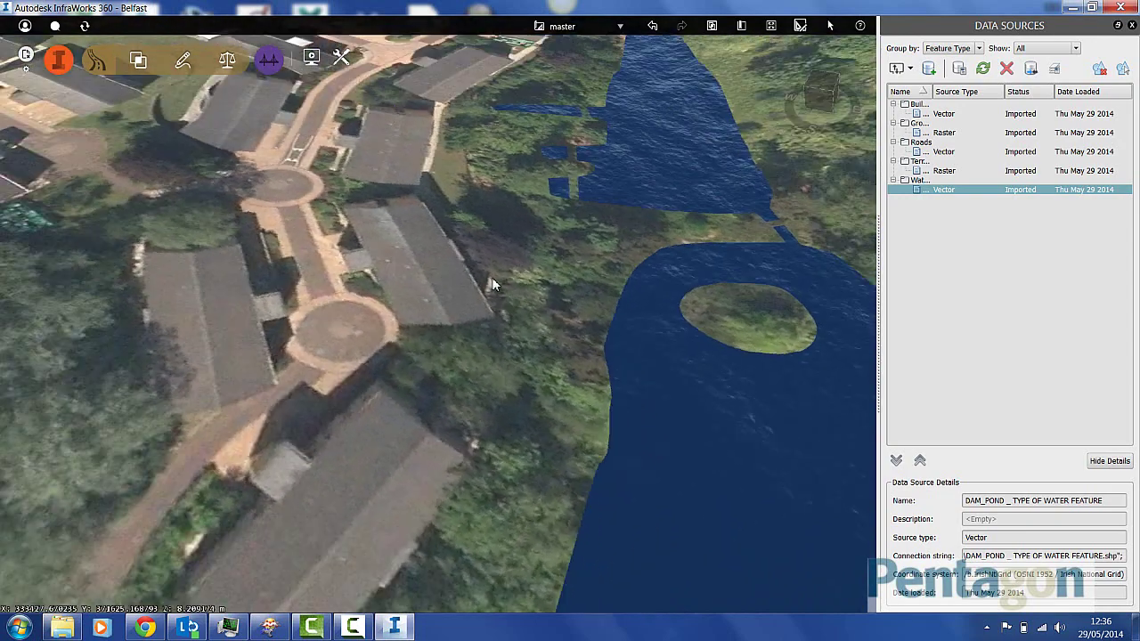
scroll(572, 309, "down", 6)
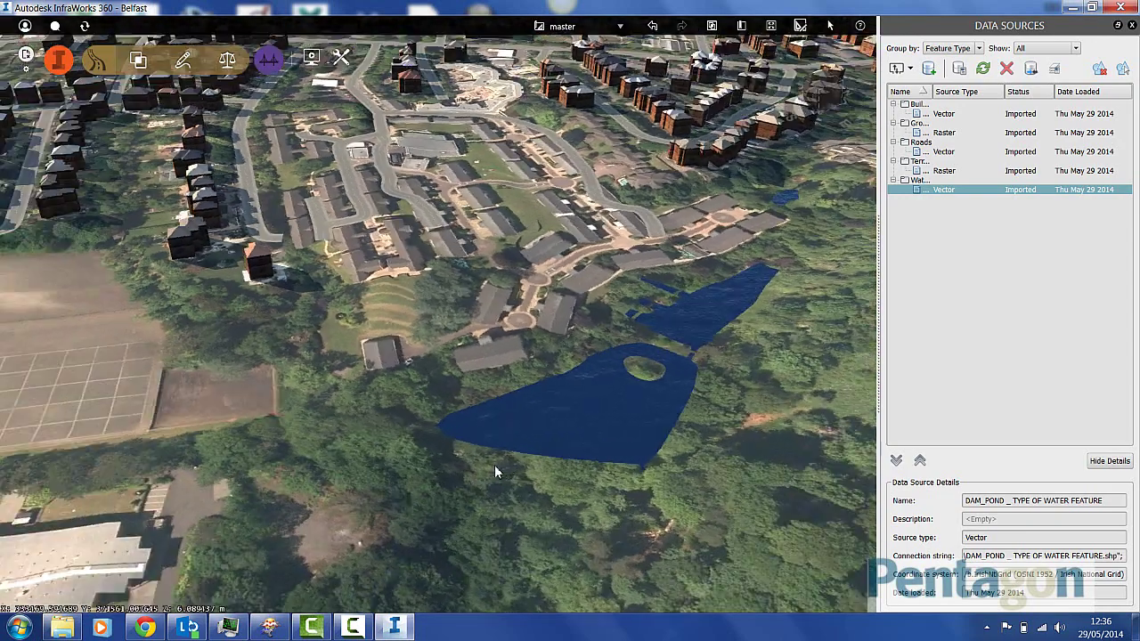
middle_click_drag(496, 472, 775, 390)
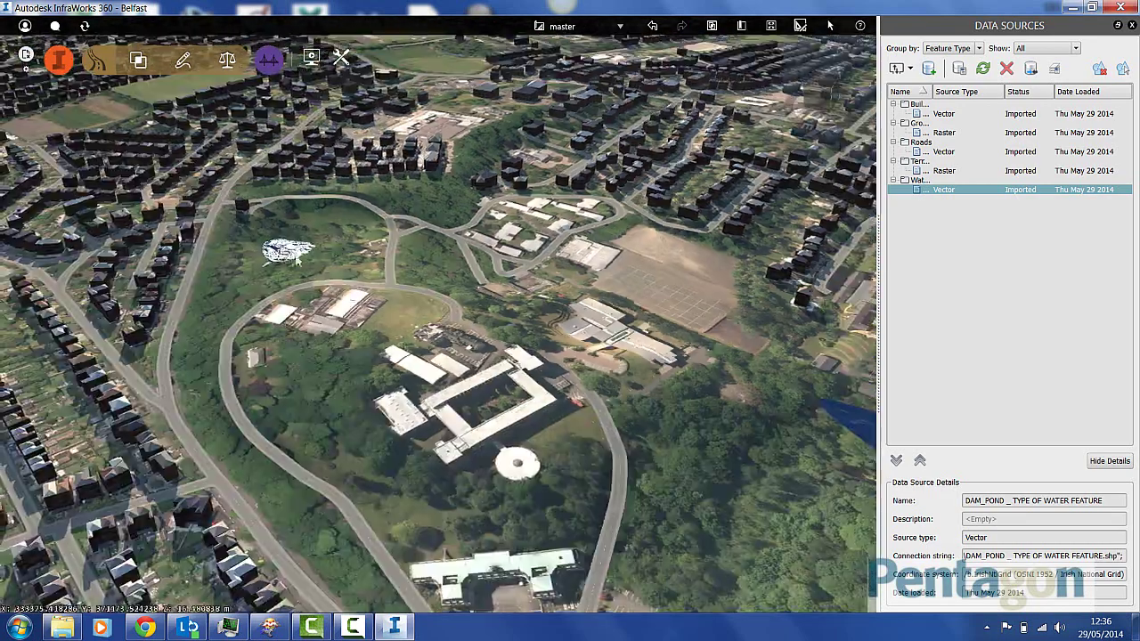
Step: Examine the whole Belfast model from above and close up, covering the ponds, river, bridges, roads and brick-faced housing
scroll(297, 250, "down", 8)
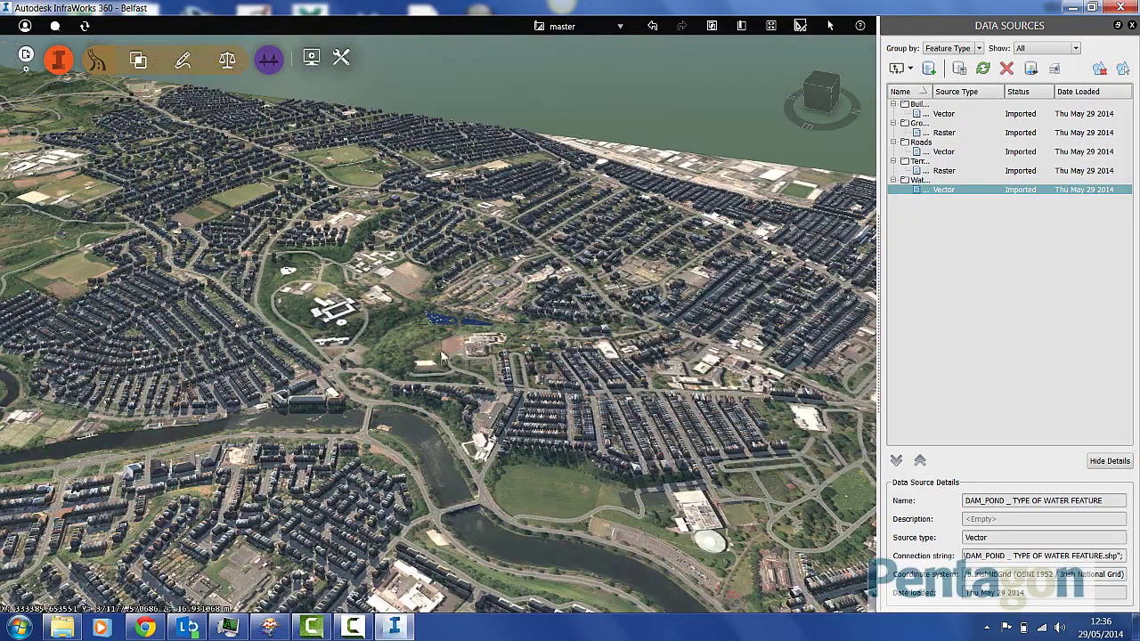
left_click_drag(402, 332, 485, 384)
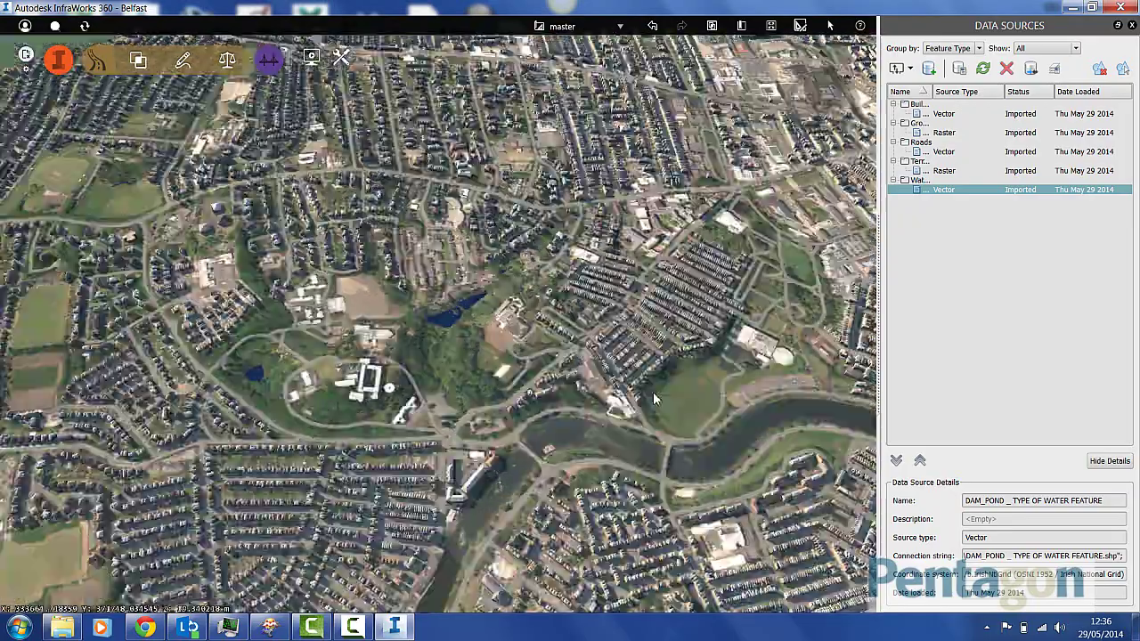
left_click_drag(653, 393, 575, 288)
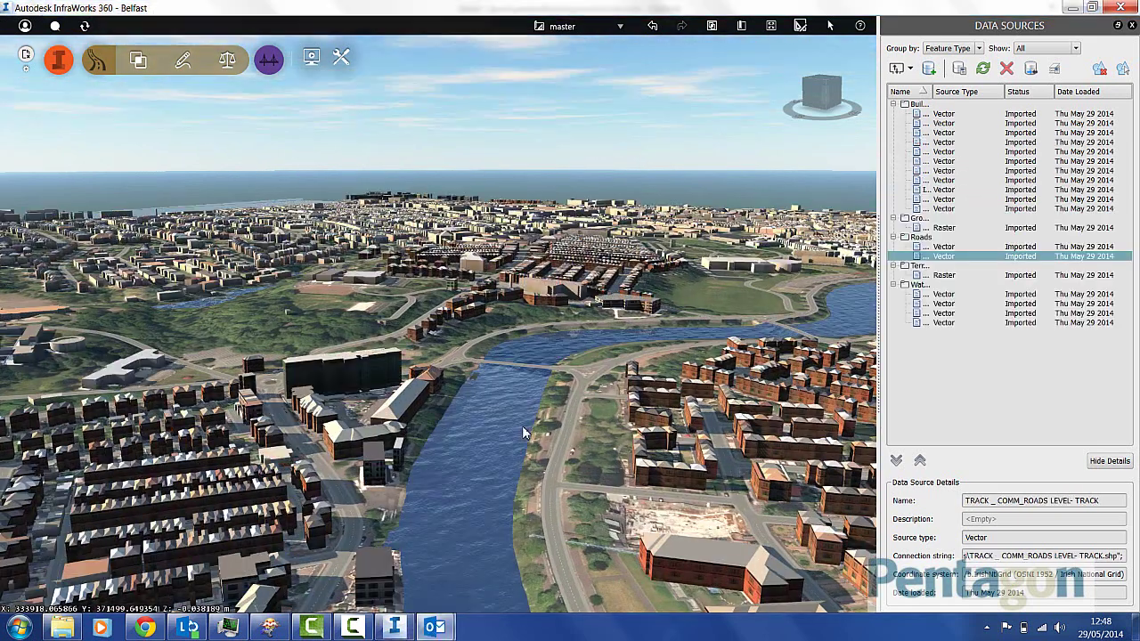
left_click_drag(512, 389, 407, 388)
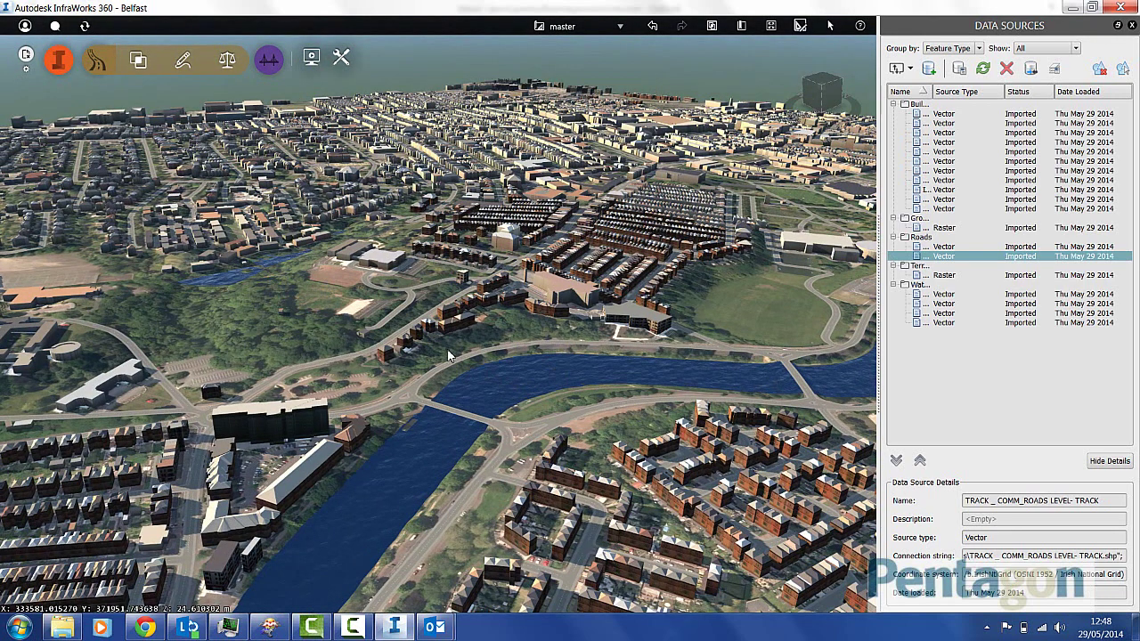
scroll(448, 351, "up", 3)
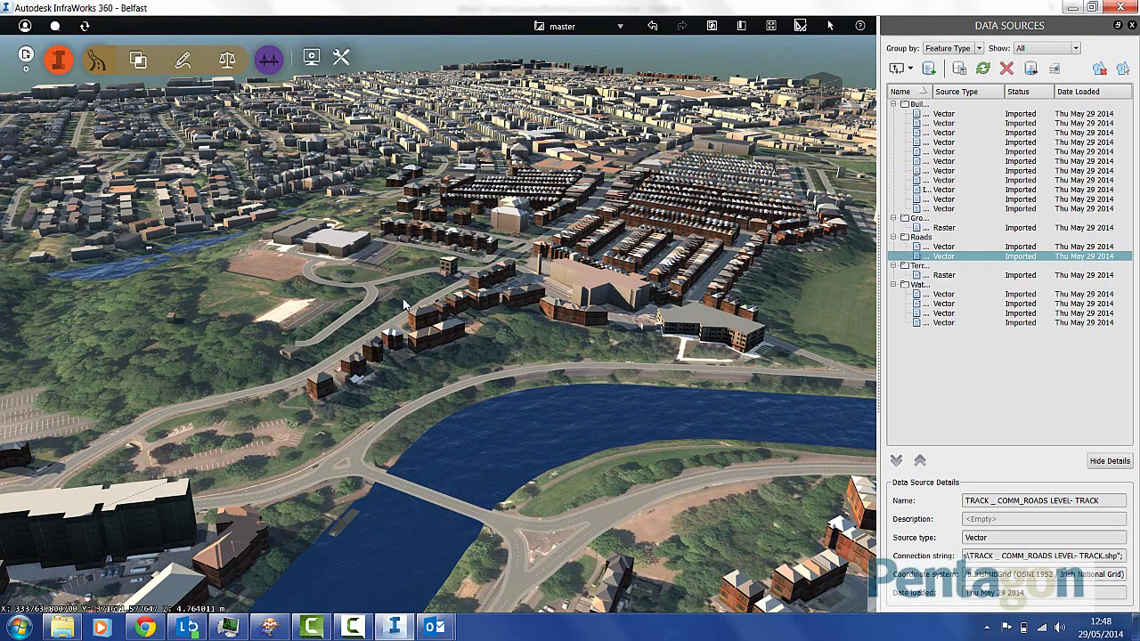
scroll(412, 296, "up", 2)
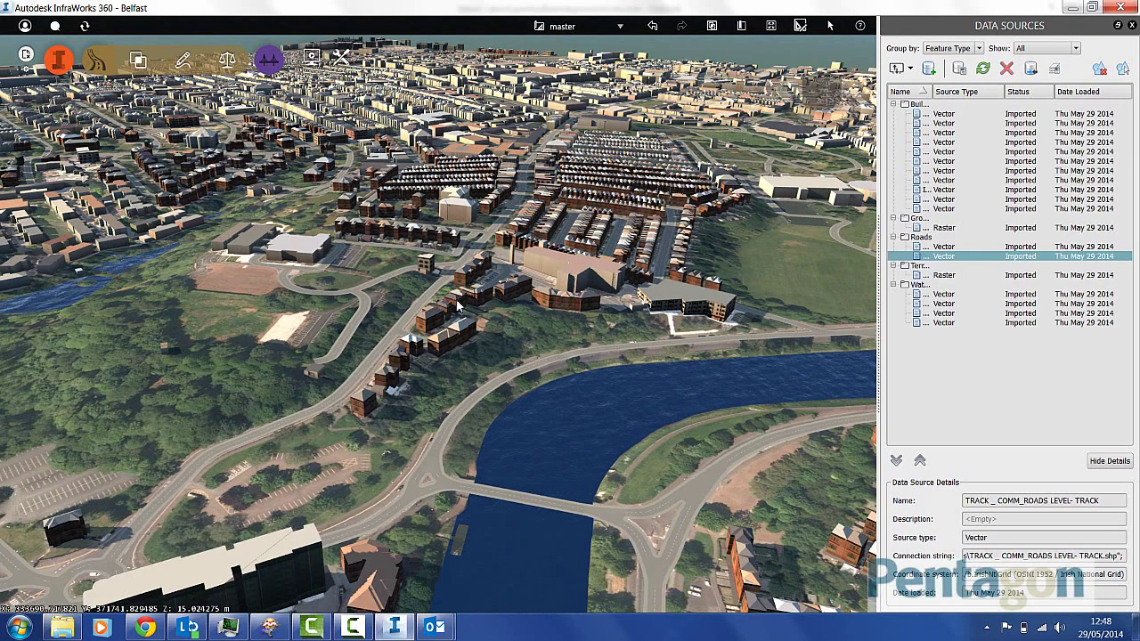
left_click_drag(457, 301, 564, 299)
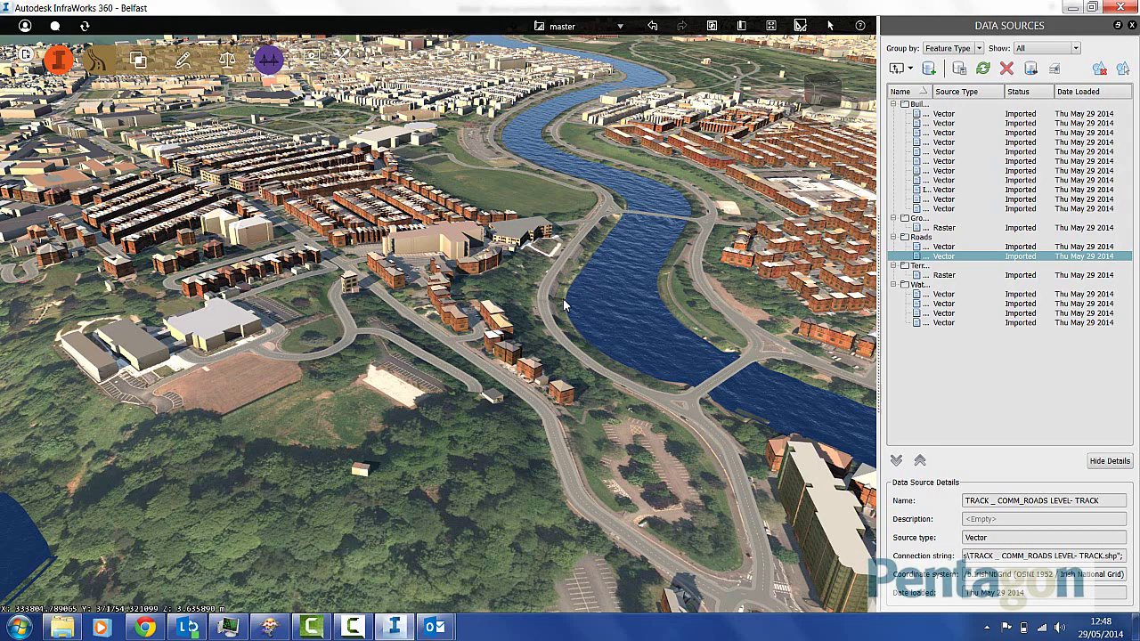
scroll(563, 299, "down", 5)
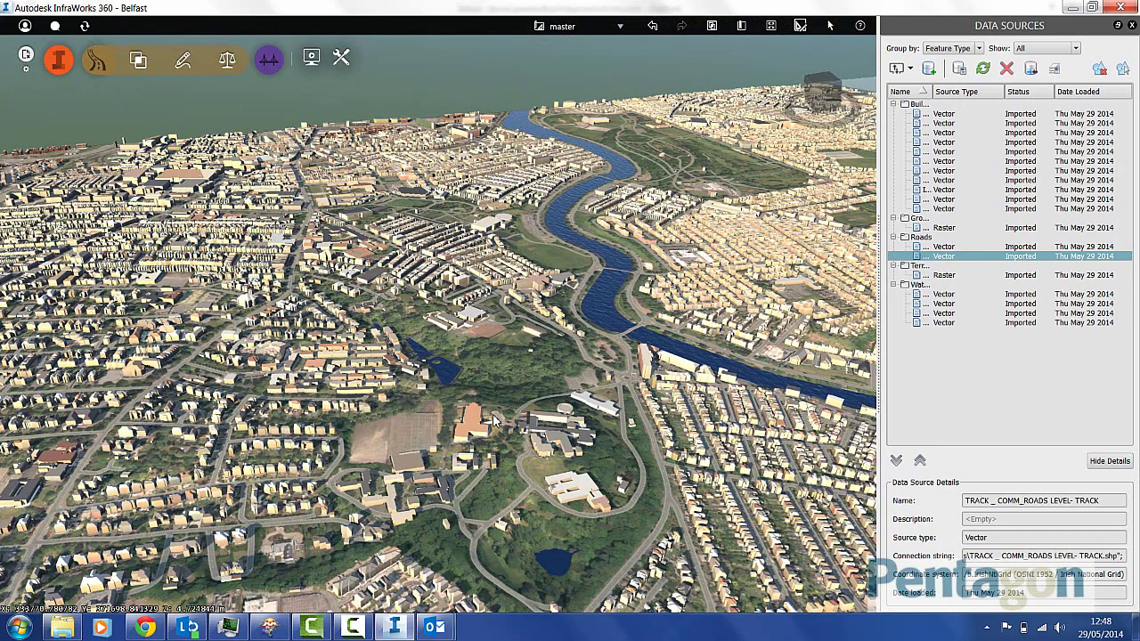
middle_click_drag(557, 359, 889, 332)
scroll(307, 322, "up", 3)
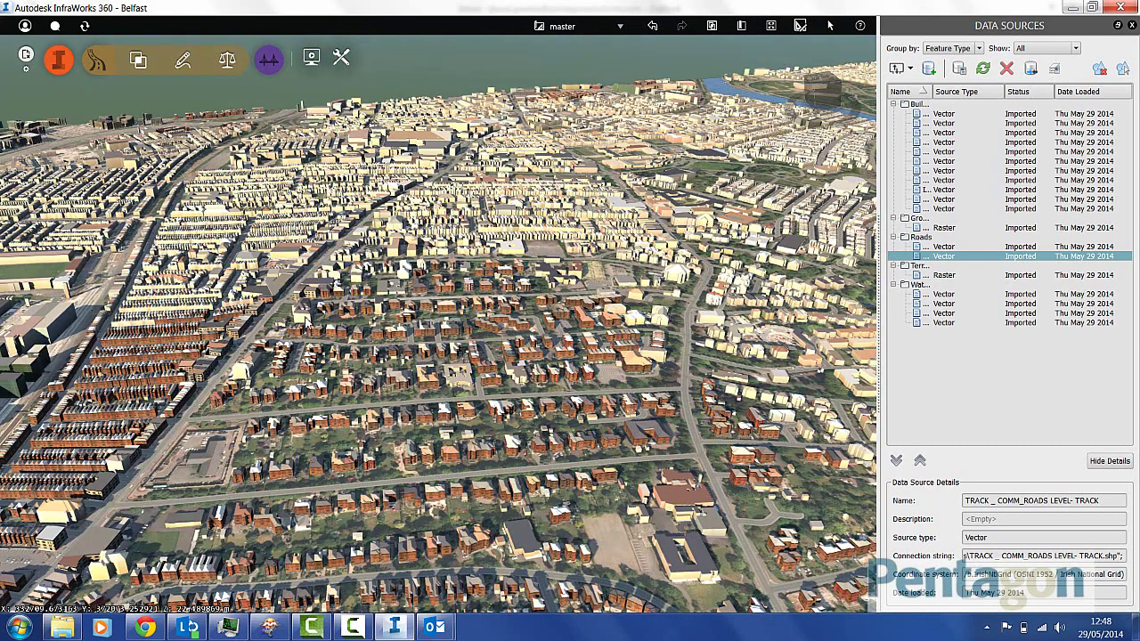
scroll(263, 324, "up", 1)
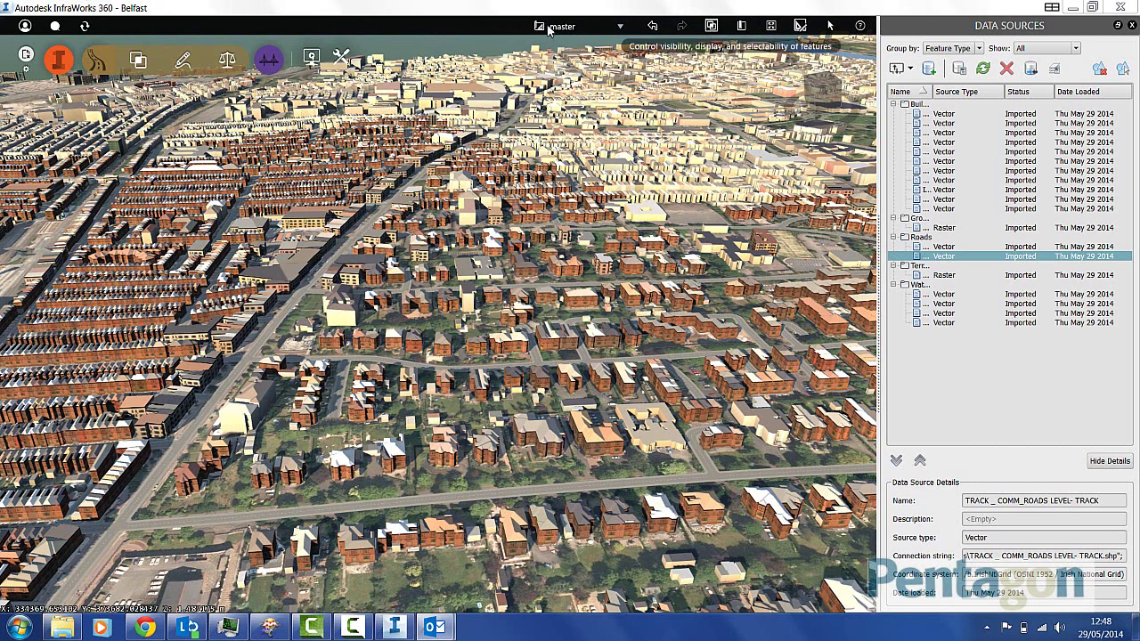
Step: Hide the Buildings layer through the Model Explorer, inspect the bare roads and aerial imagery close up, and show the buildings again
left_click(713, 28)
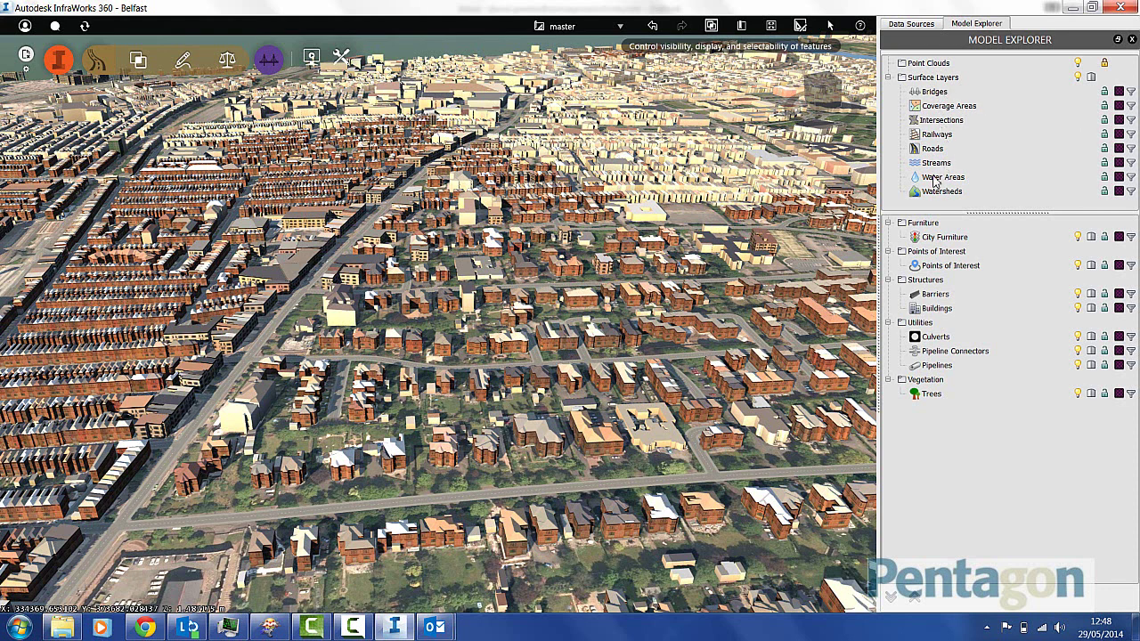
left_click(937, 308)
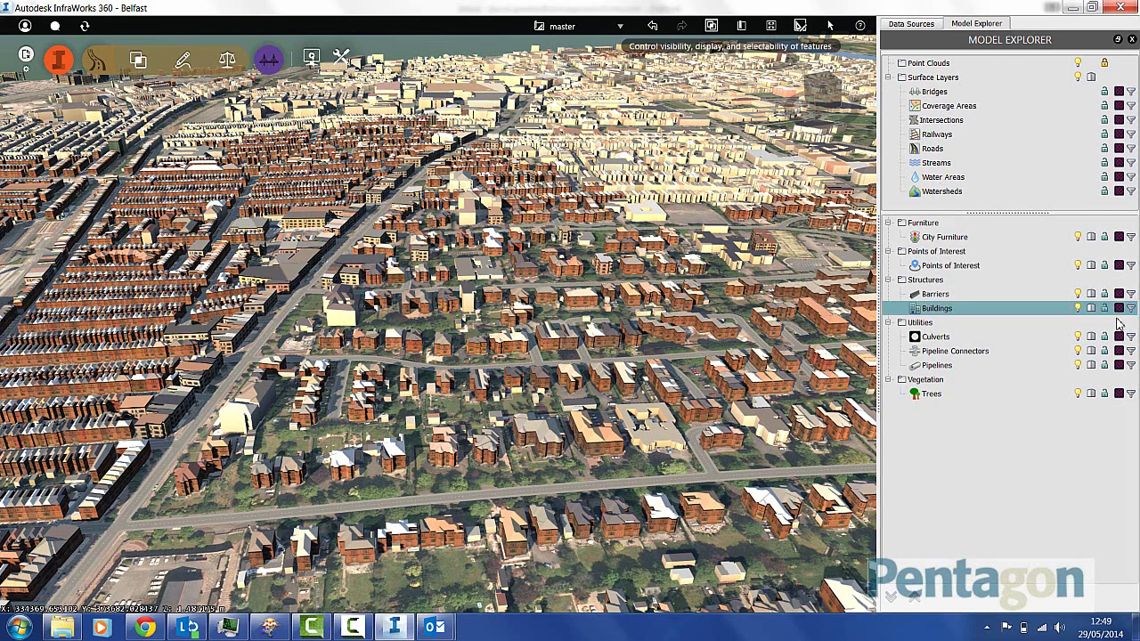
left_click(1078, 310)
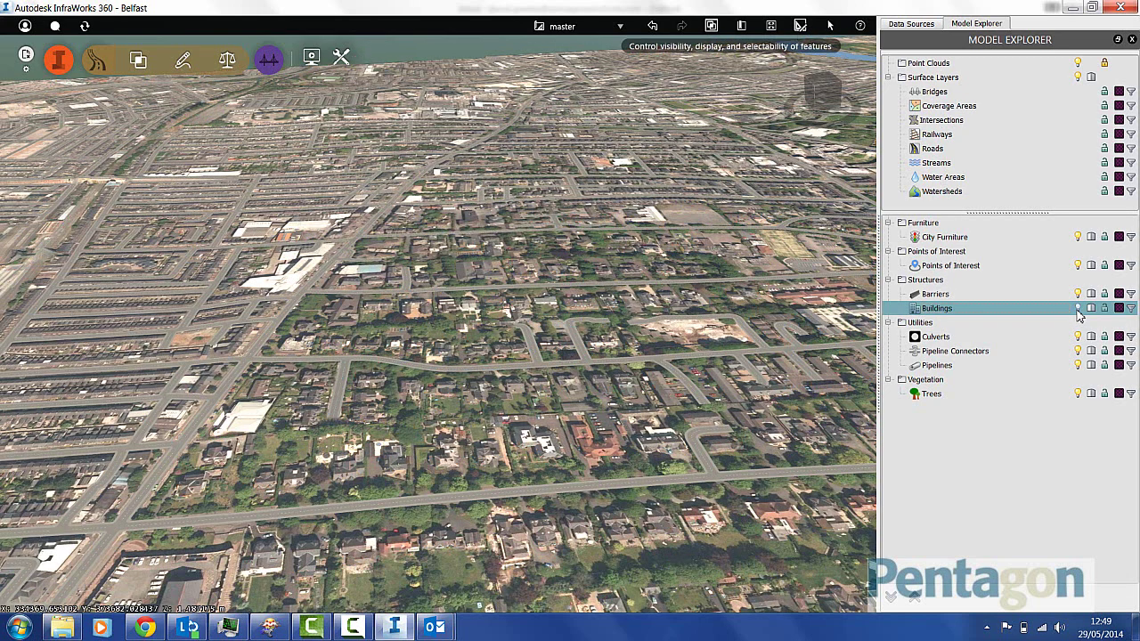
left_click_drag(649, 358, 639, 314)
scroll(438, 342, "up", 5)
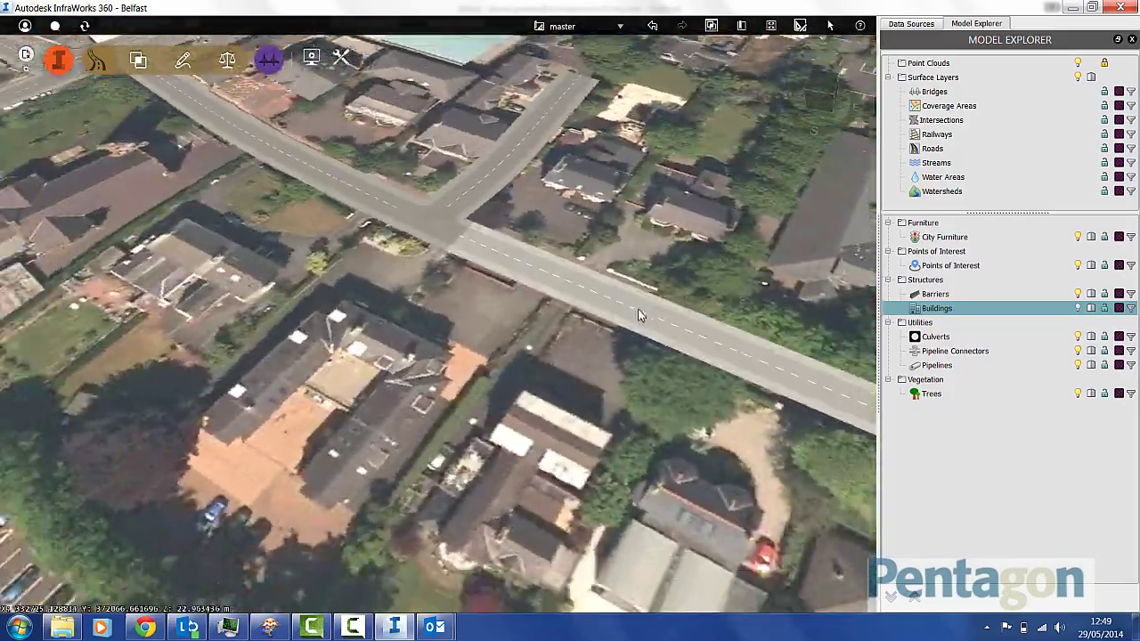
scroll(639, 314, "down", 5)
left_click(1078, 308)
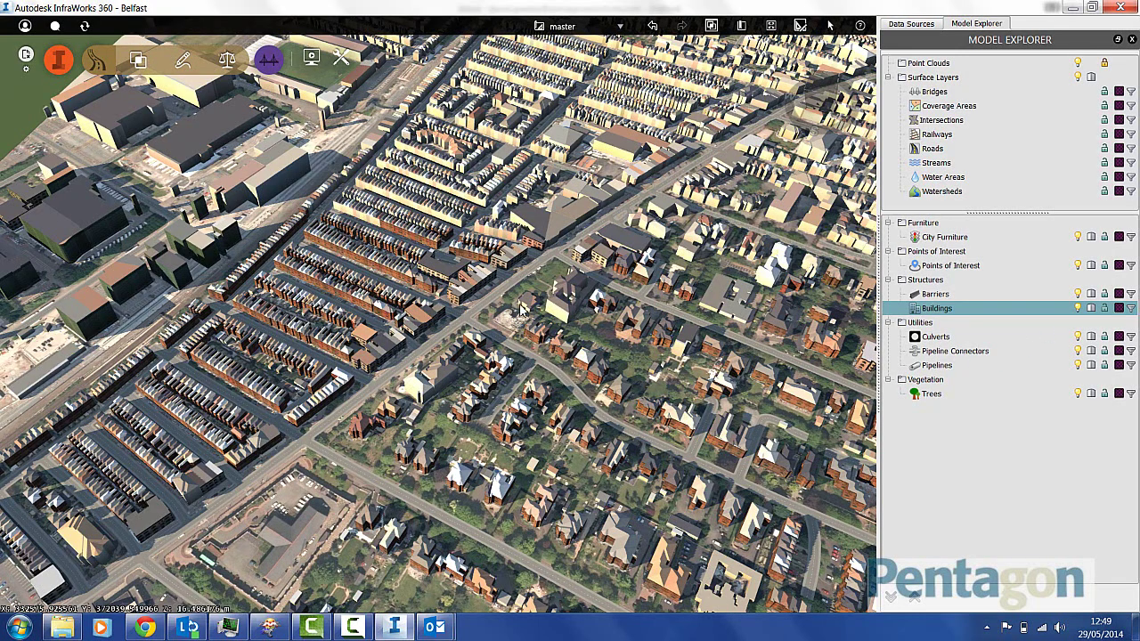
Step: Open the Sun & Sky settings for the street-level view and set the date to 19/04/2014 and the time to 16:40
scroll(509, 257, "down", 5)
scroll(486, 266, "up", 5)
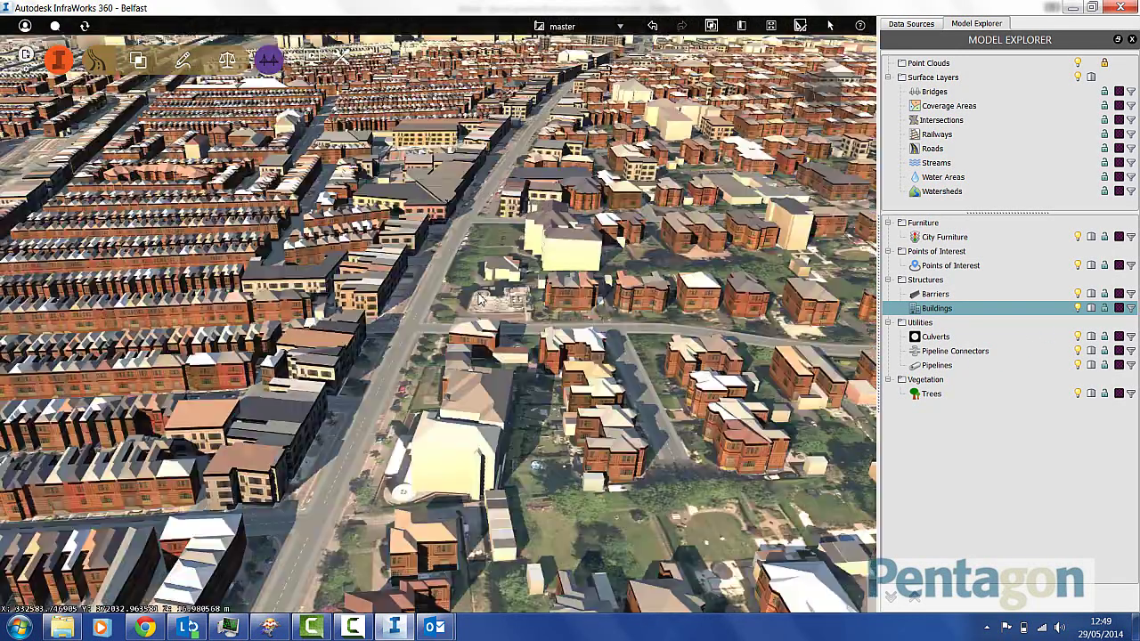
left_click_drag(464, 274, 472, 256)
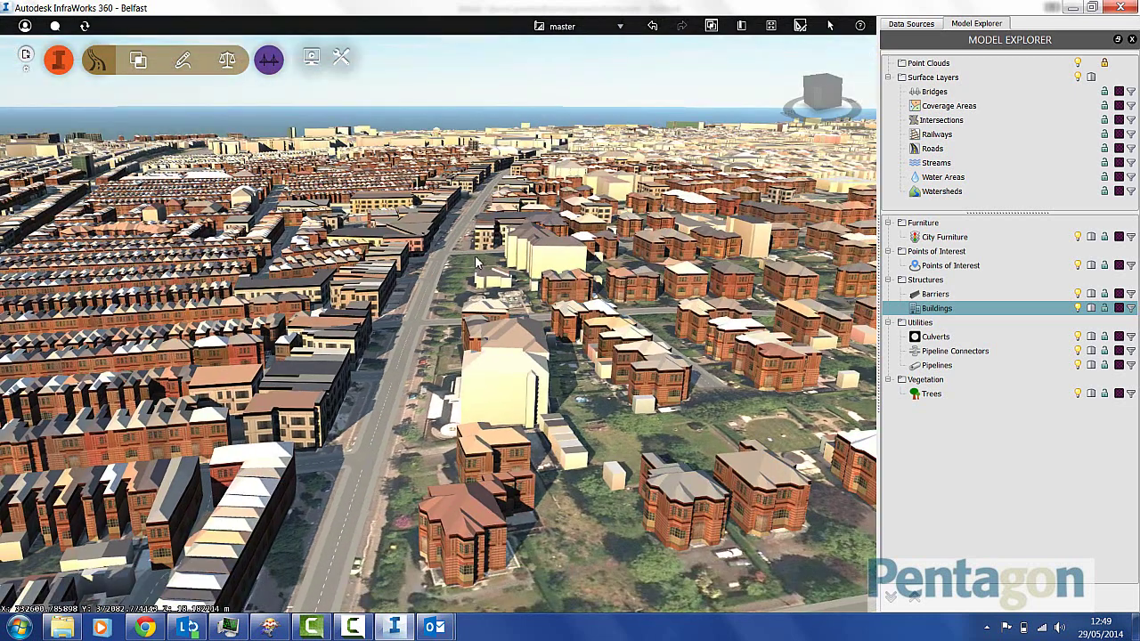
scroll(475, 255, "up", 3)
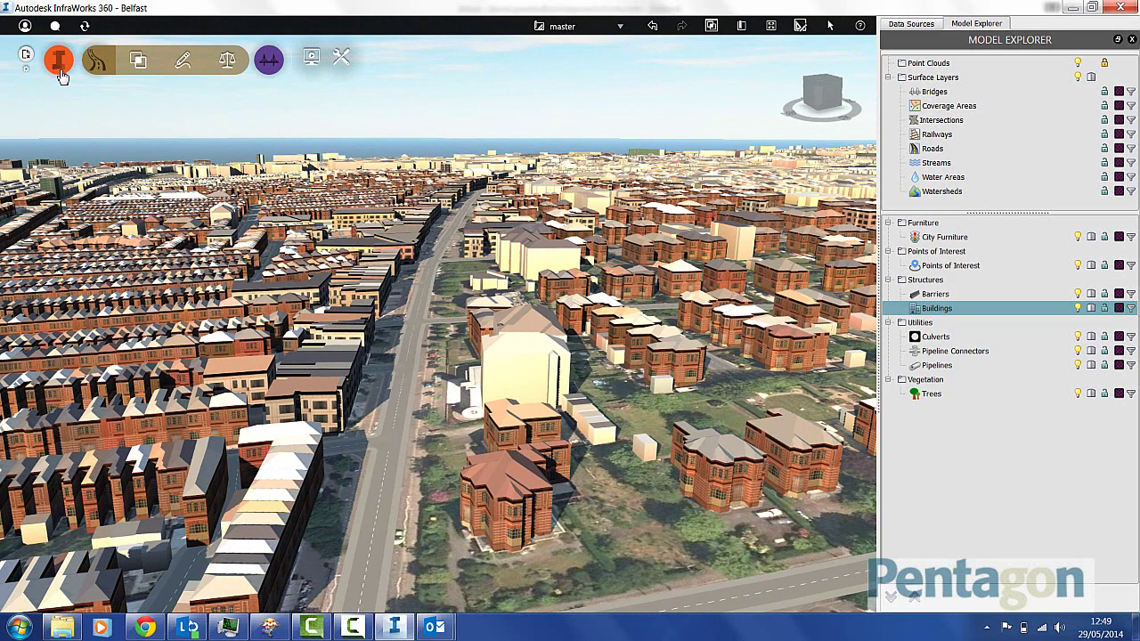
left_click(59, 63)
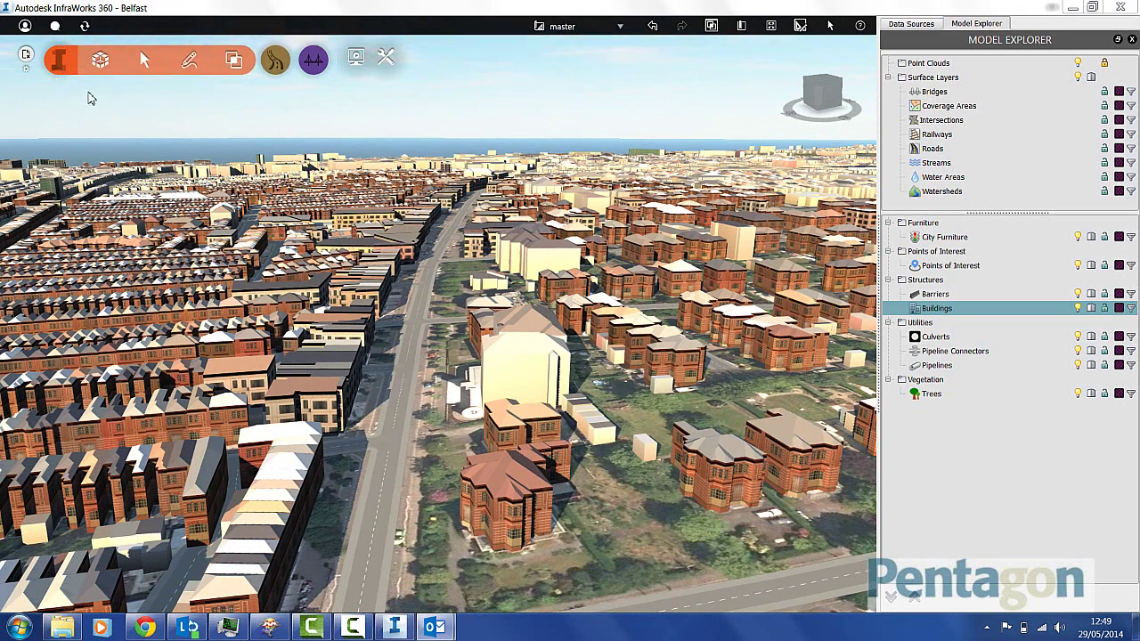
left_click(356, 59)
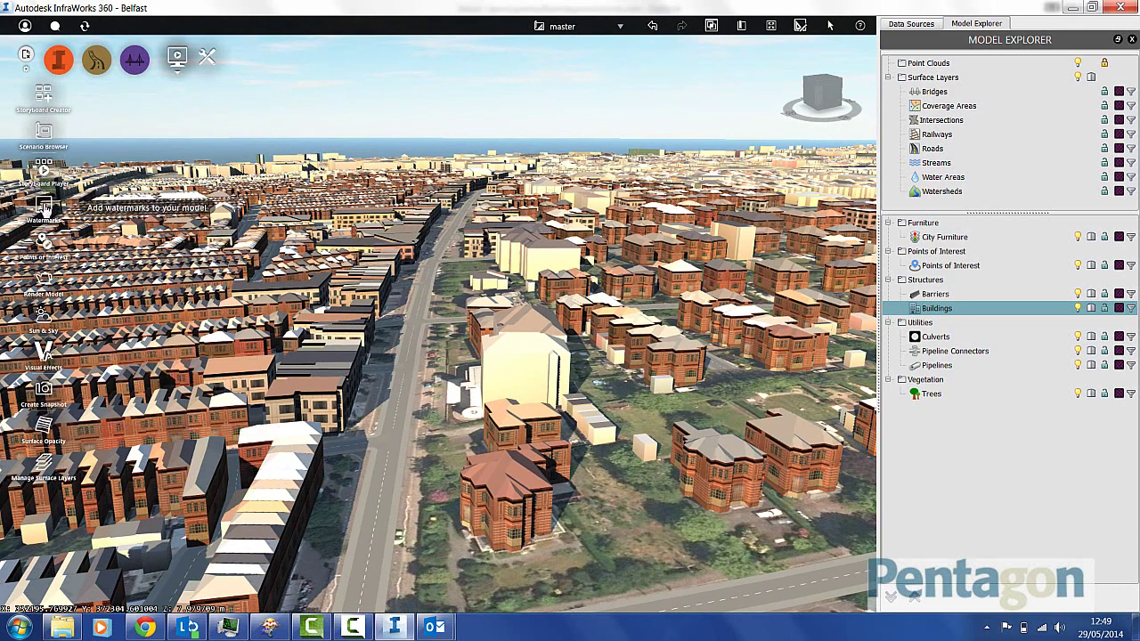
left_click(43, 316)
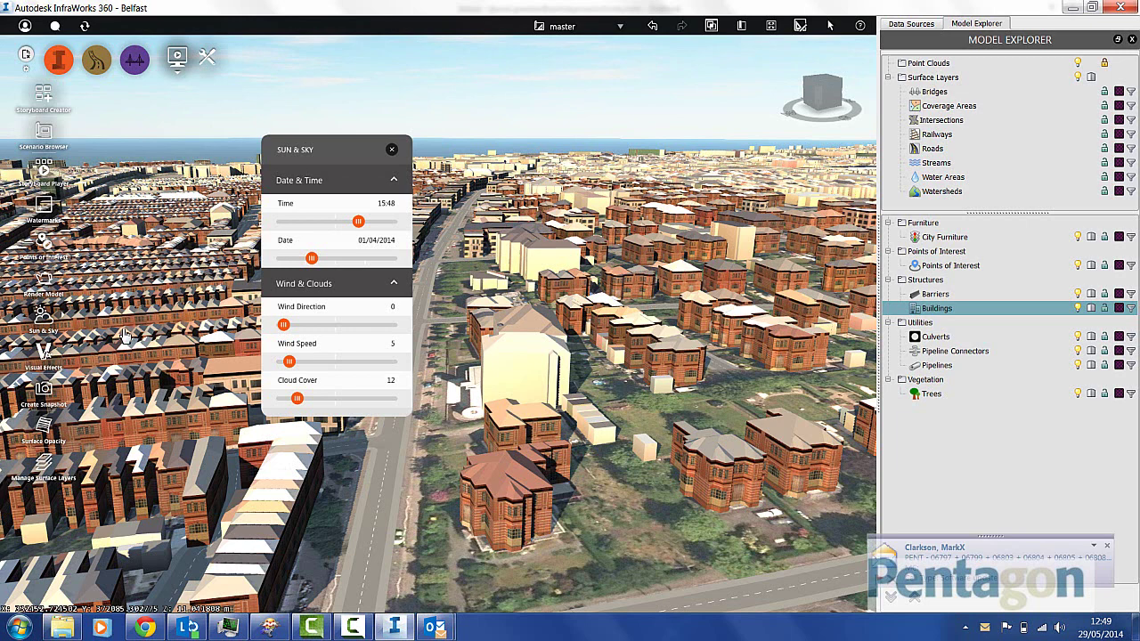
left_click(1107, 548)
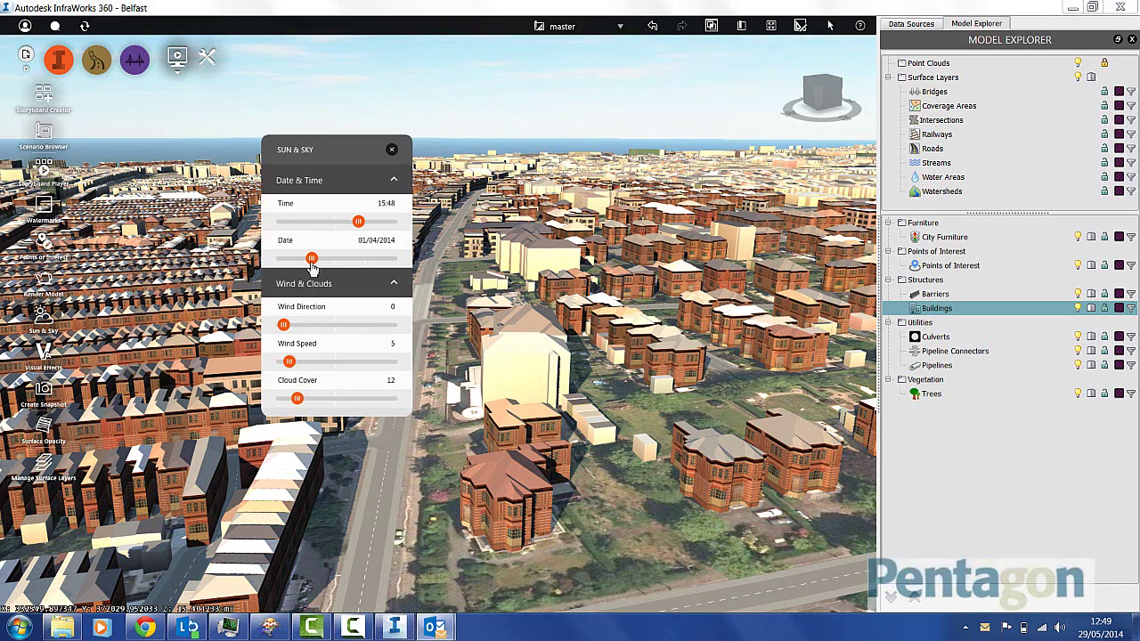
mouse_move(311, 258)
left_mouse_down()
mouse_move(371, 259)
mouse_move(323, 258)
left_mouse_up()
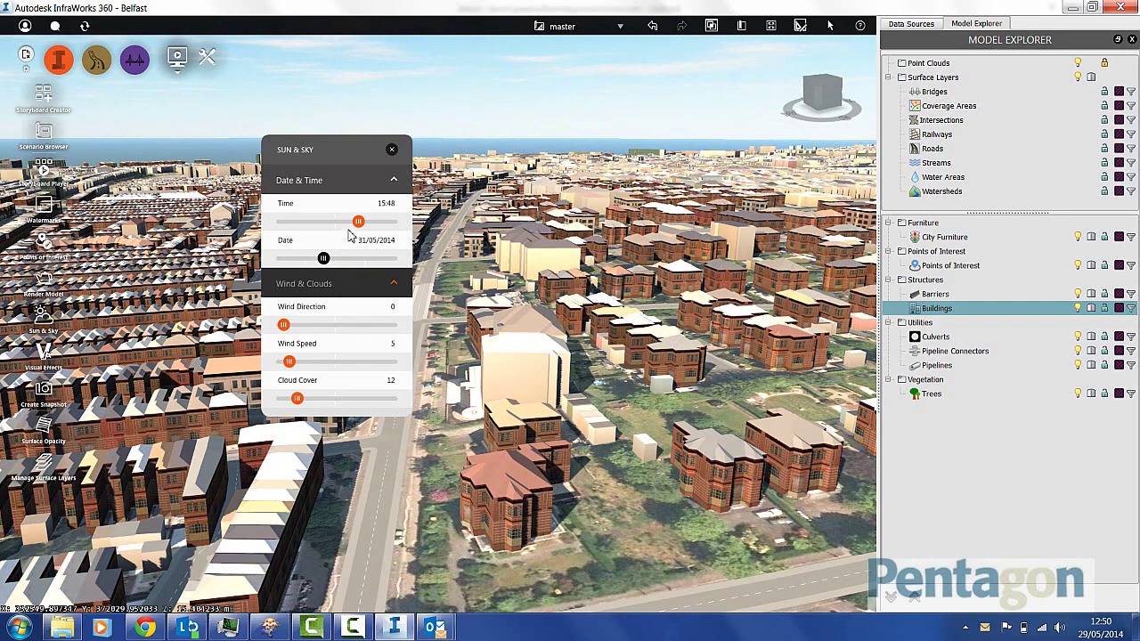
mouse_move(358, 222)
left_mouse_down()
mouse_move(332, 224)
mouse_move(366, 226)
left_mouse_up()
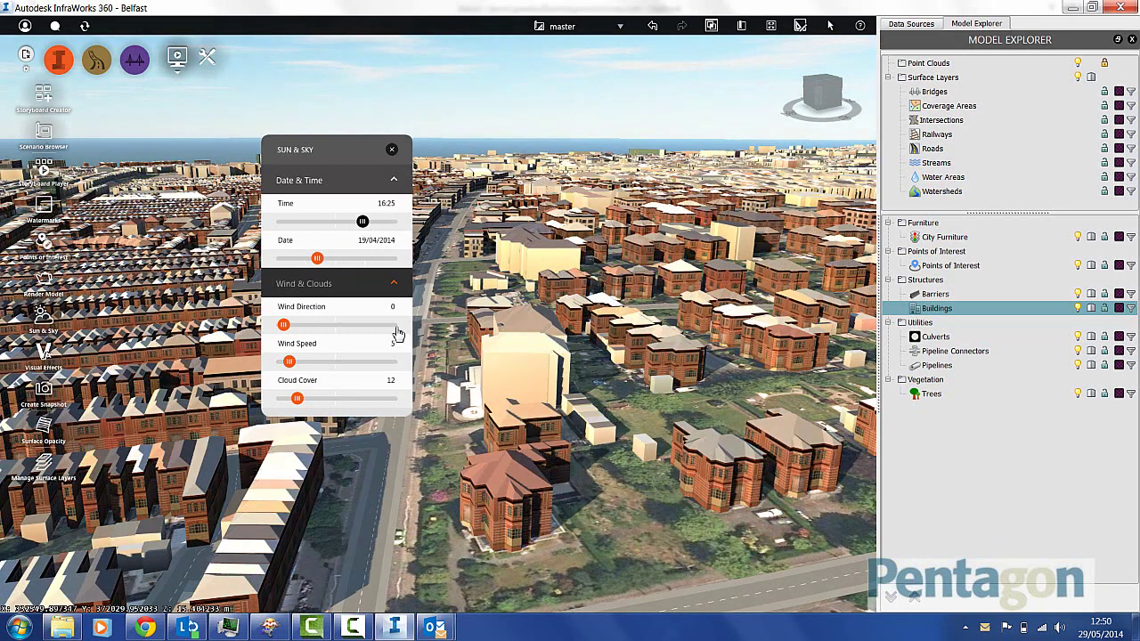
Step: Set the wind direction to 152, wind speed to 28 and cloud cover to 50, and view the sky over the houses
left_click_drag(292, 327, 336, 327)
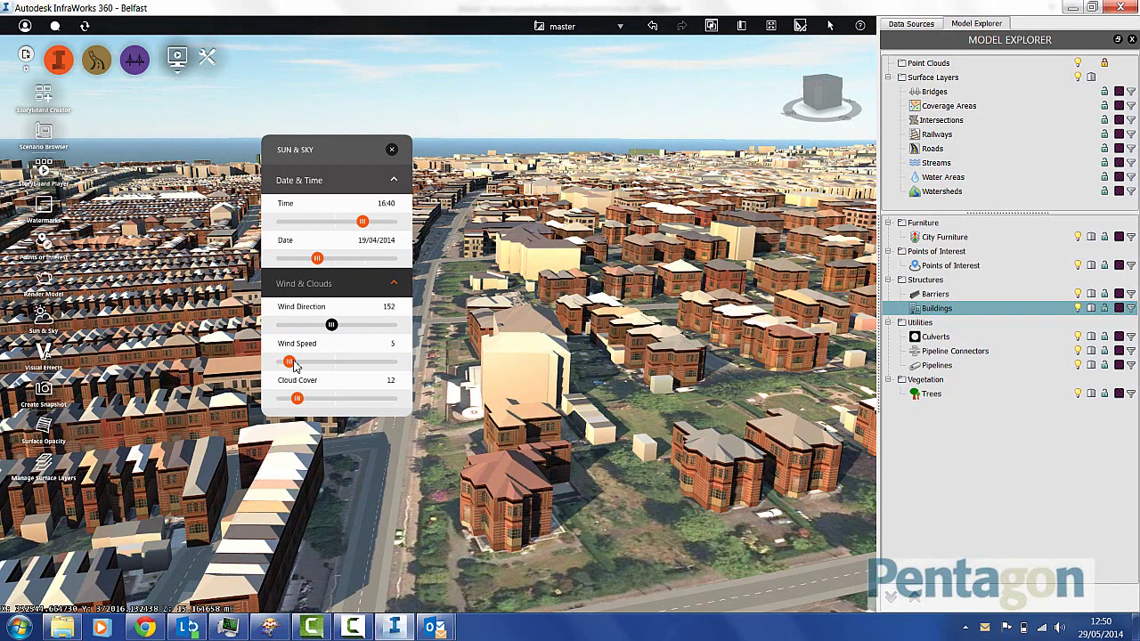
left_click_drag(293, 362, 319, 362)
left_click_drag(298, 399, 340, 399)
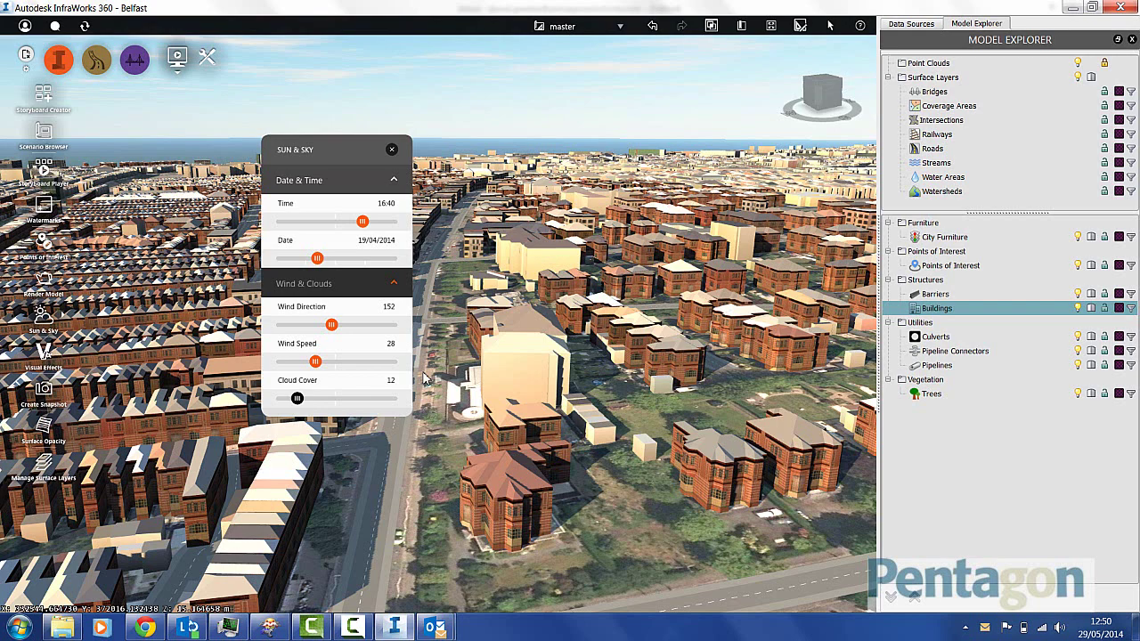
left_click_drag(445, 348, 499, 328)
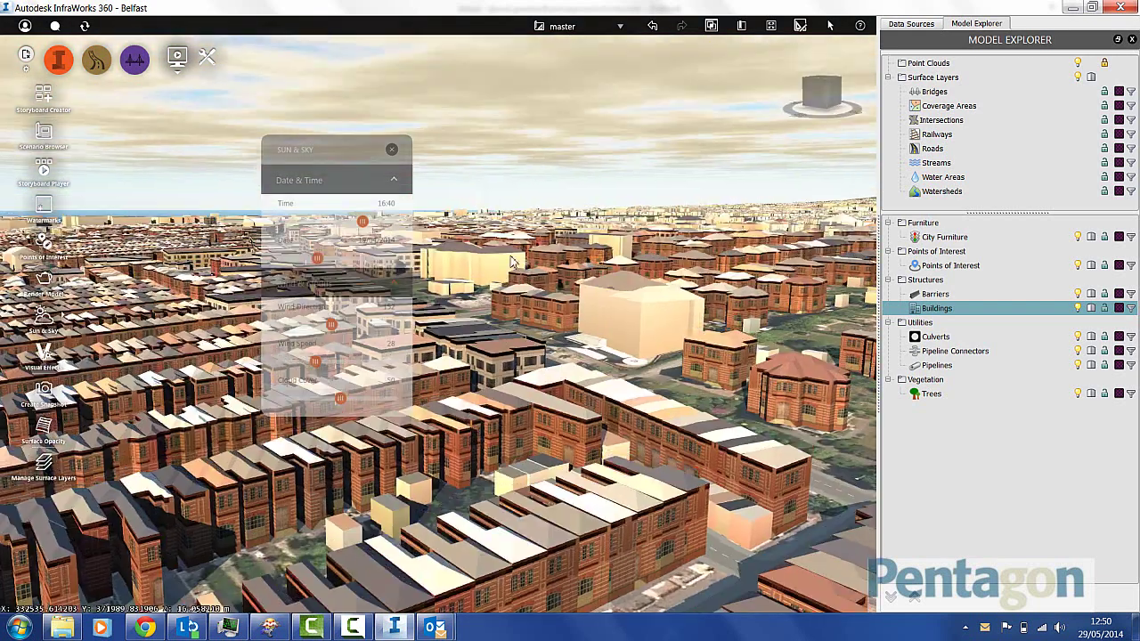
middle_click_drag(512, 260, 560, 158)
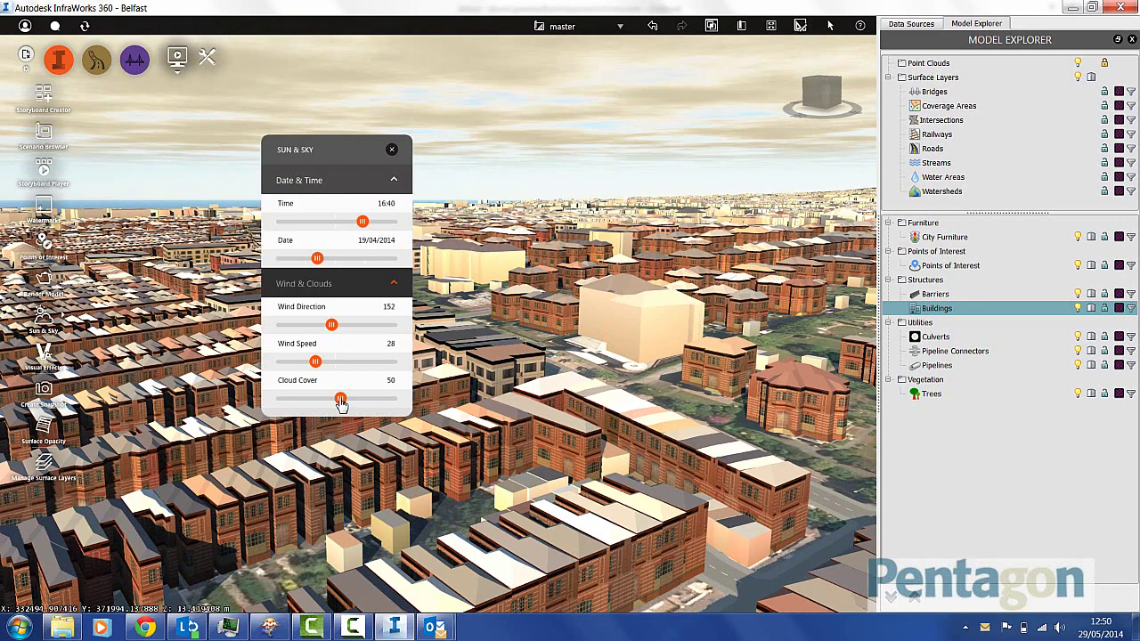
Step: Set the wind direction to 0, wind speed to 10 and cloud cover to 34, and close the Sun & Sky settings
left_click_drag(341, 399, 273, 394)
left_click_drag(315, 363, 311, 362)
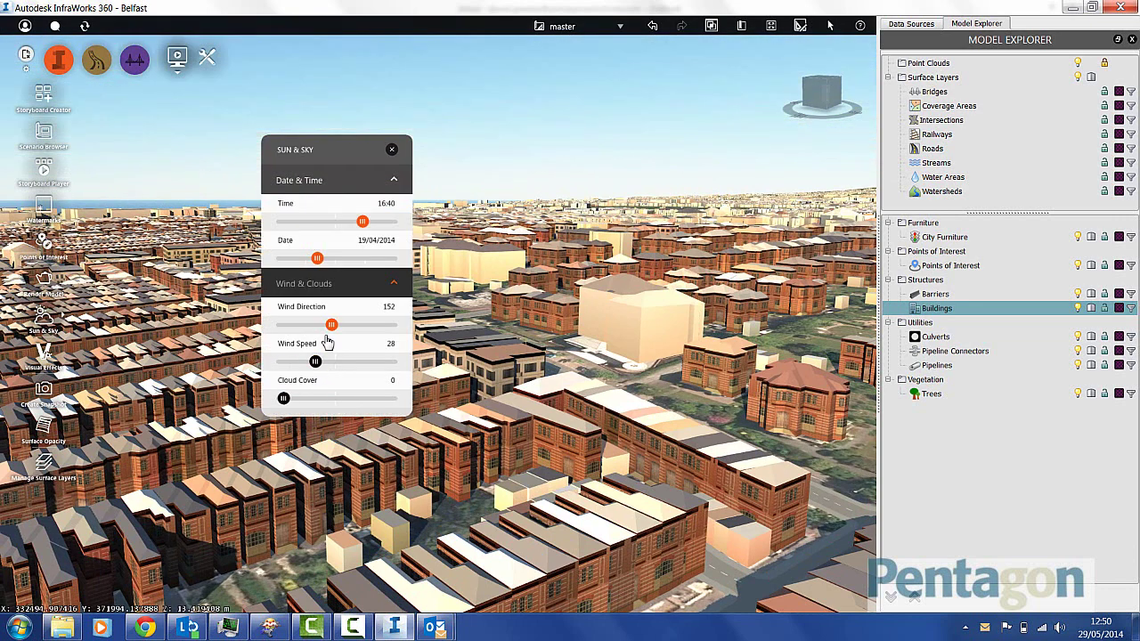
left_click_drag(332, 325, 273, 330)
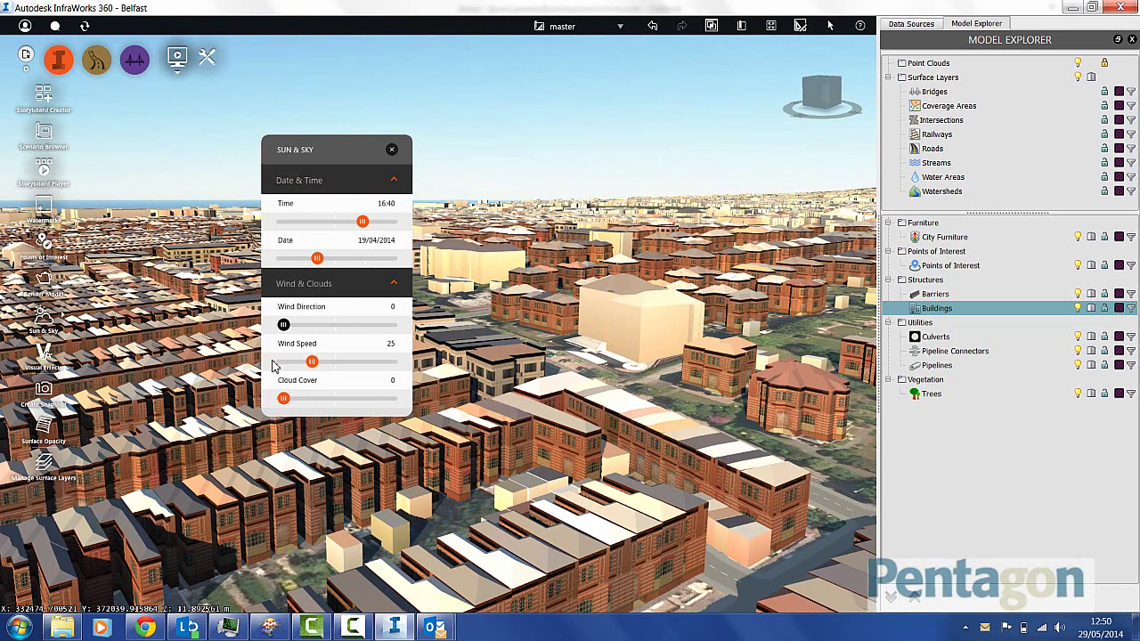
left_click_drag(312, 362, 322, 398)
left_click(283, 398)
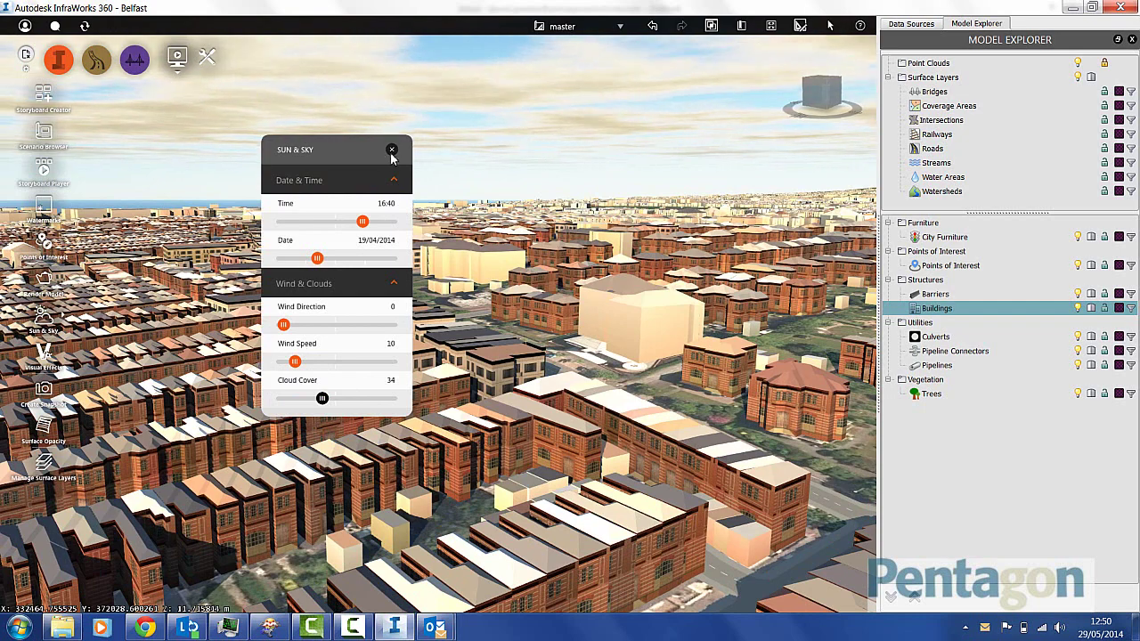
left_click(392, 149)
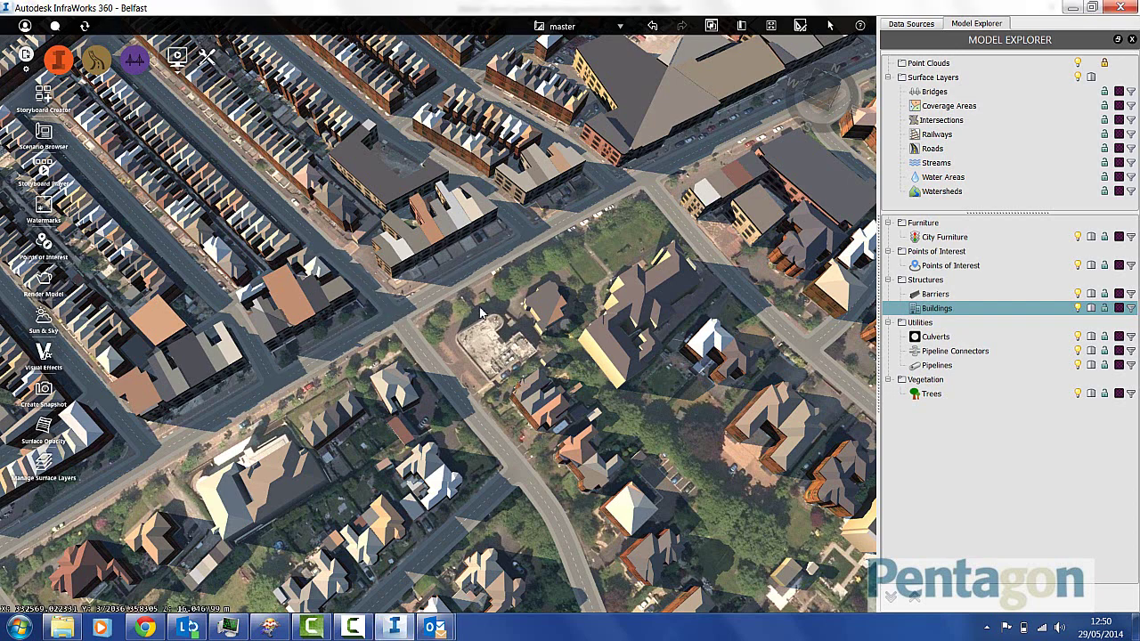
Step: Frame the road junction beside the cleared building plot in an oblique view and bookmark it as Junction
scroll(515, 285, "up", 2)
scroll(406, 348, "up", 3)
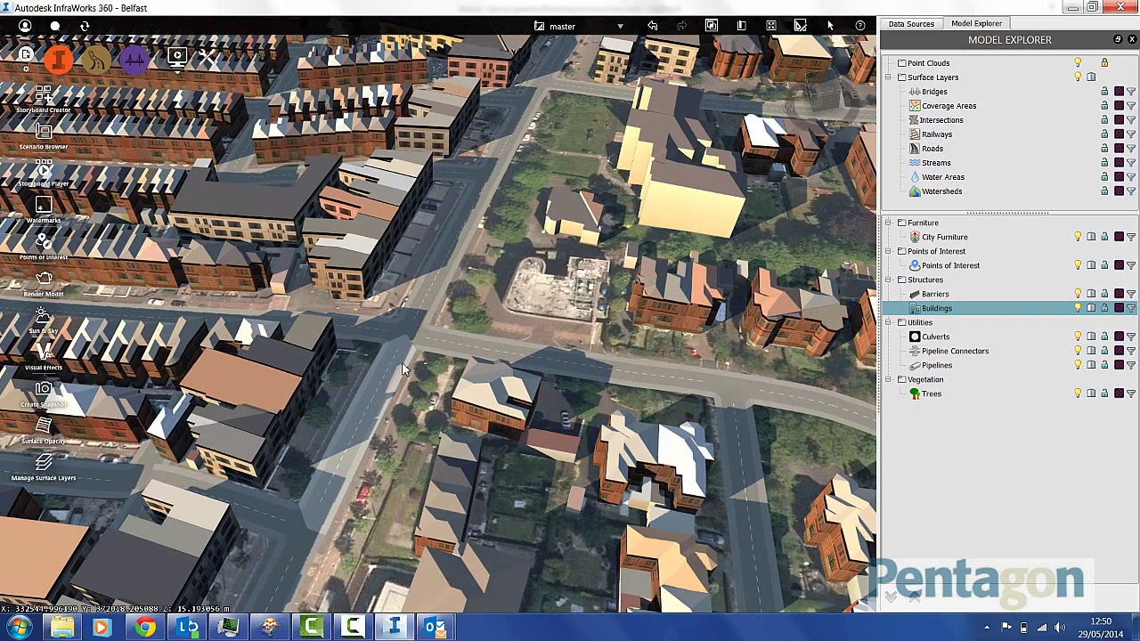
scroll(440, 393, "down", 4)
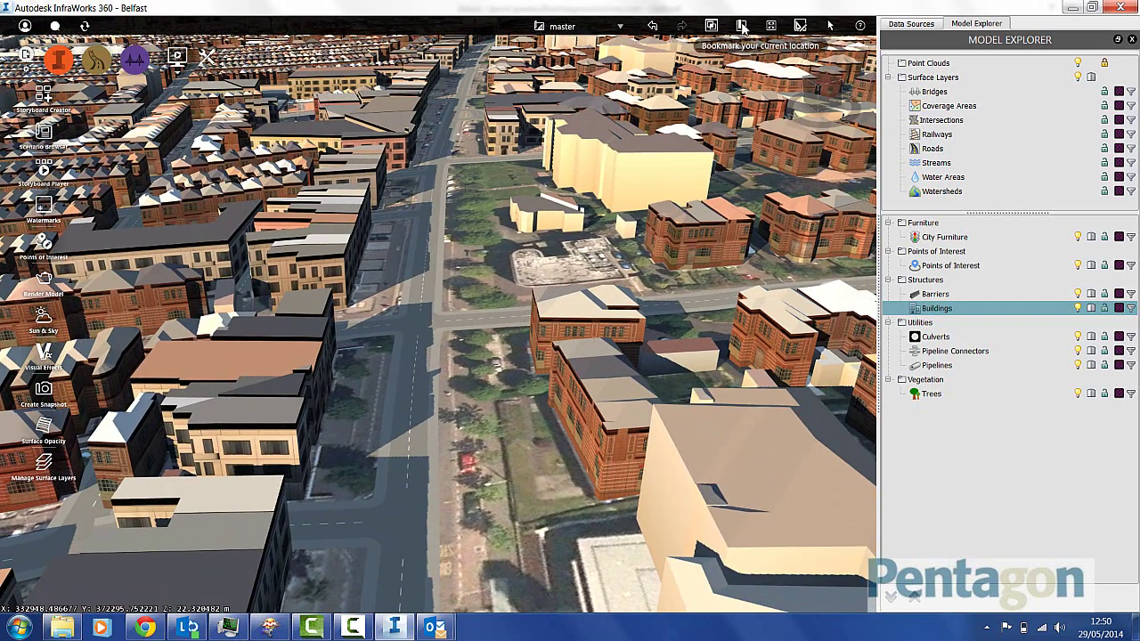
left_click(743, 26)
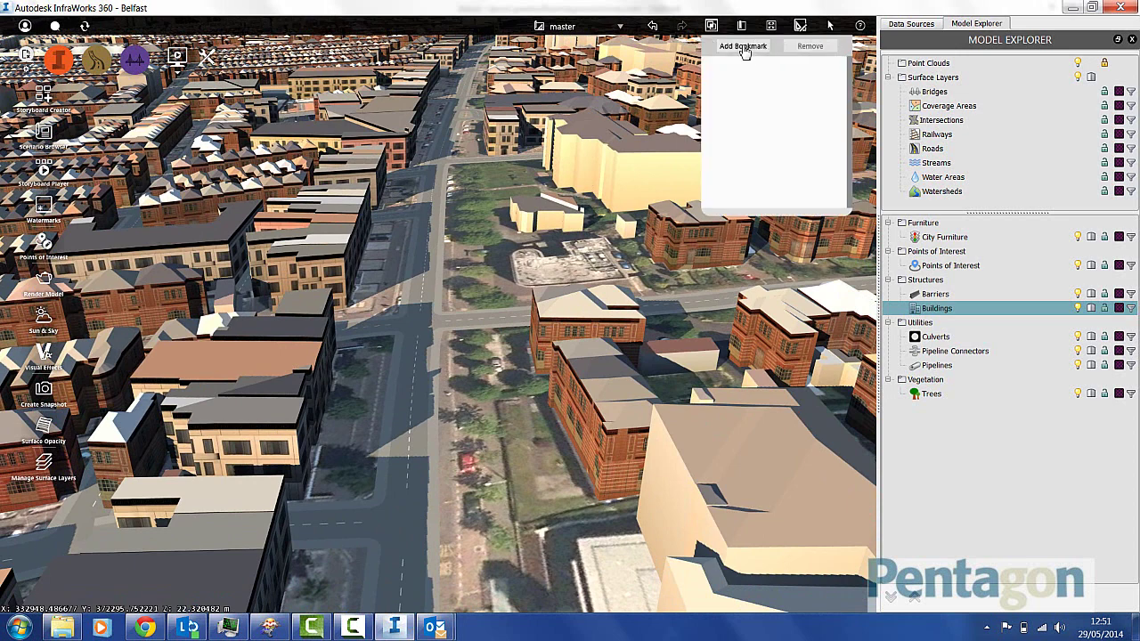
left_click(743, 46)
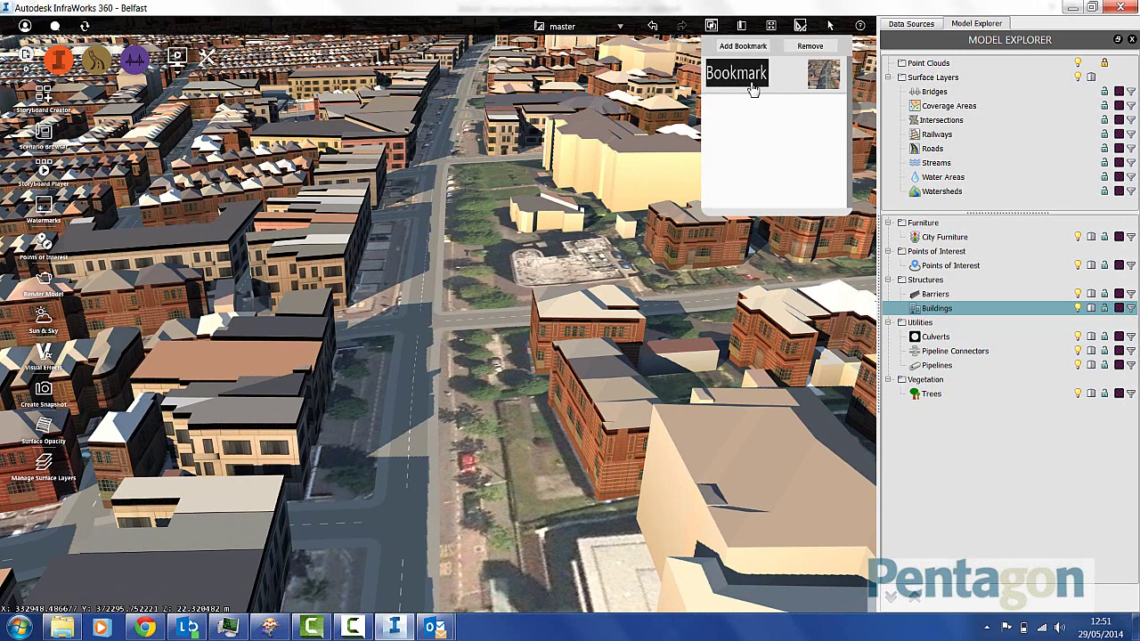
type("Junction")
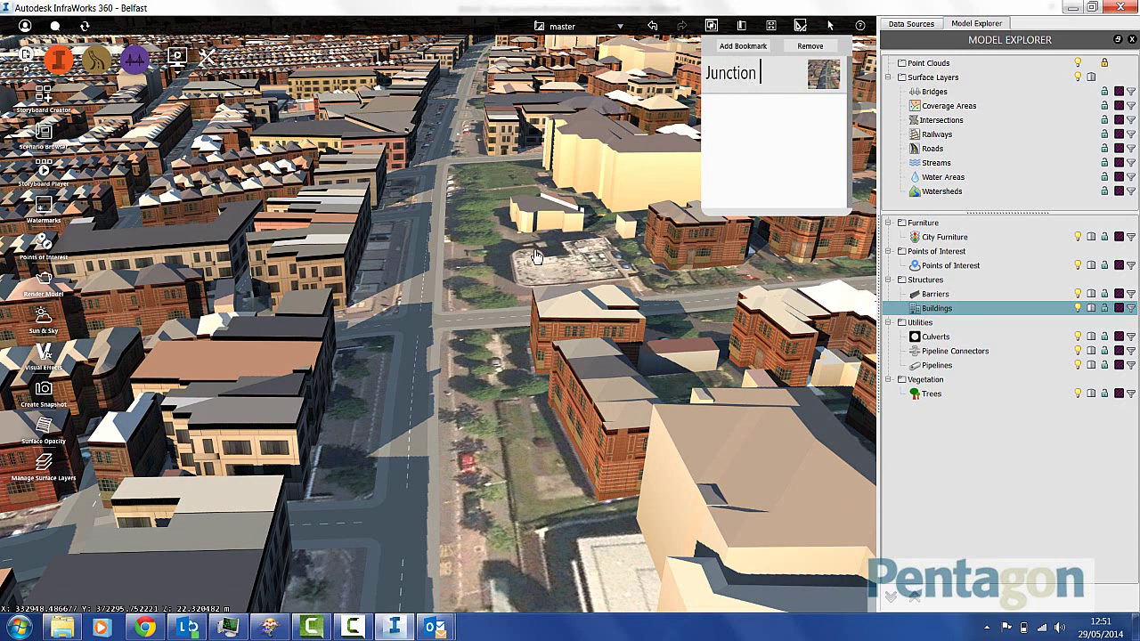
key("Return")
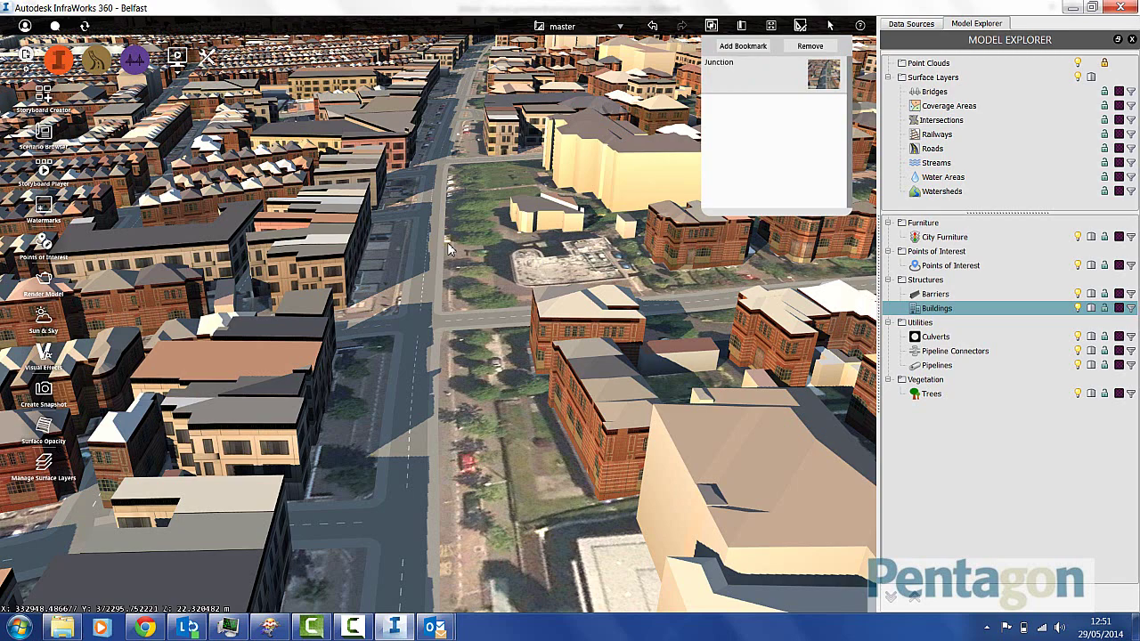
Step: Bookmark a wide view of the city model with the winding river as Overview
scroll(454, 226, "down", 12)
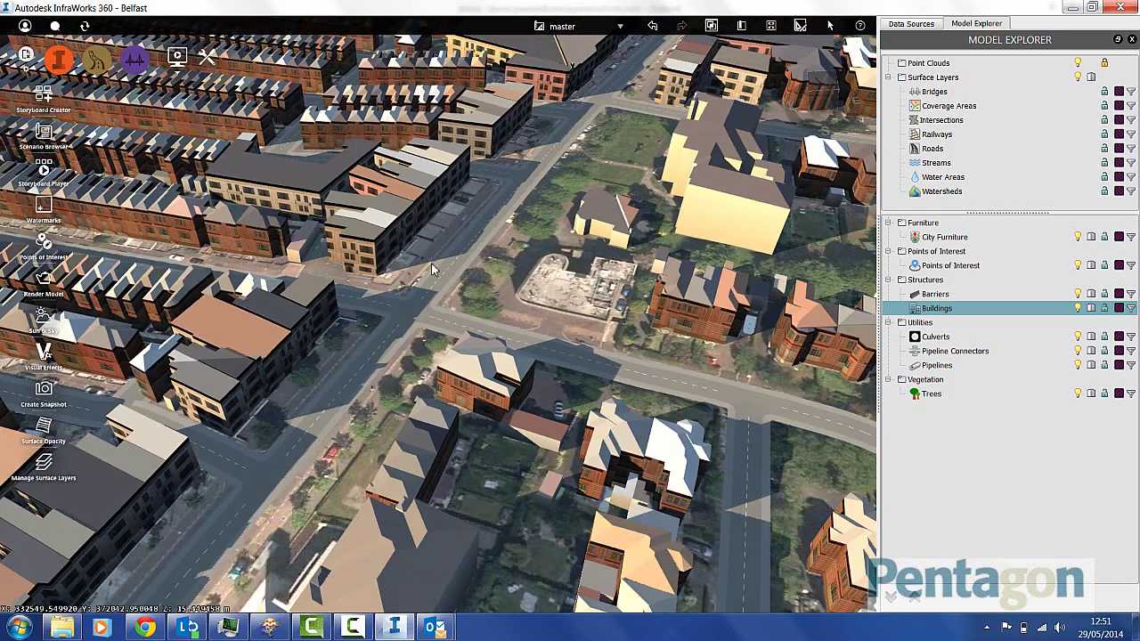
scroll(642, 278, "down", 5)
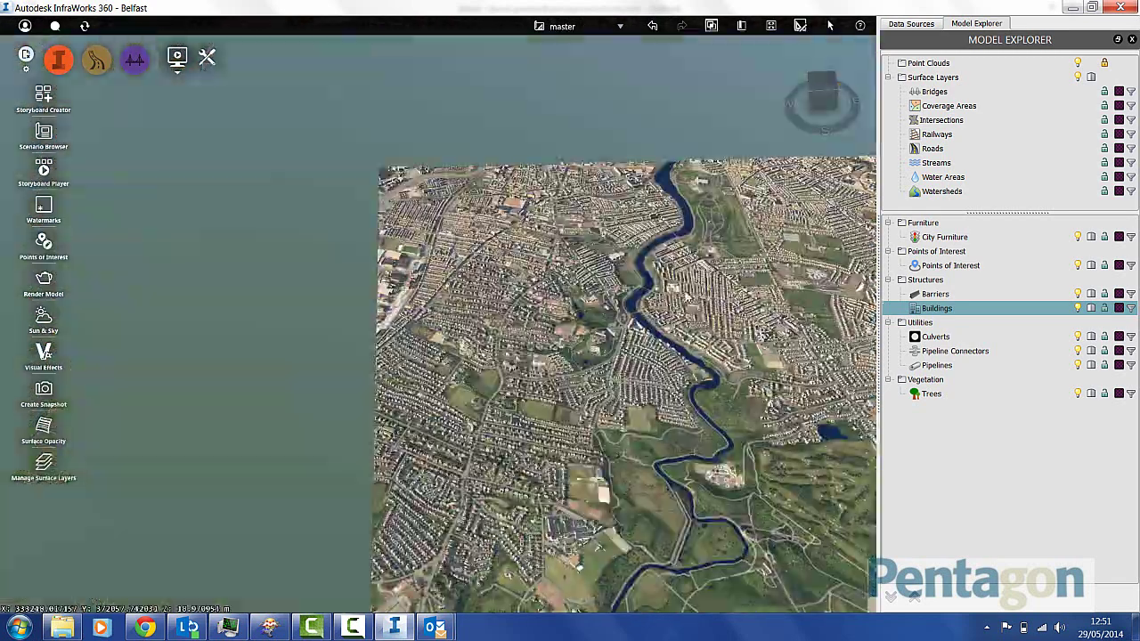
scroll(718, 313, "up", 4)
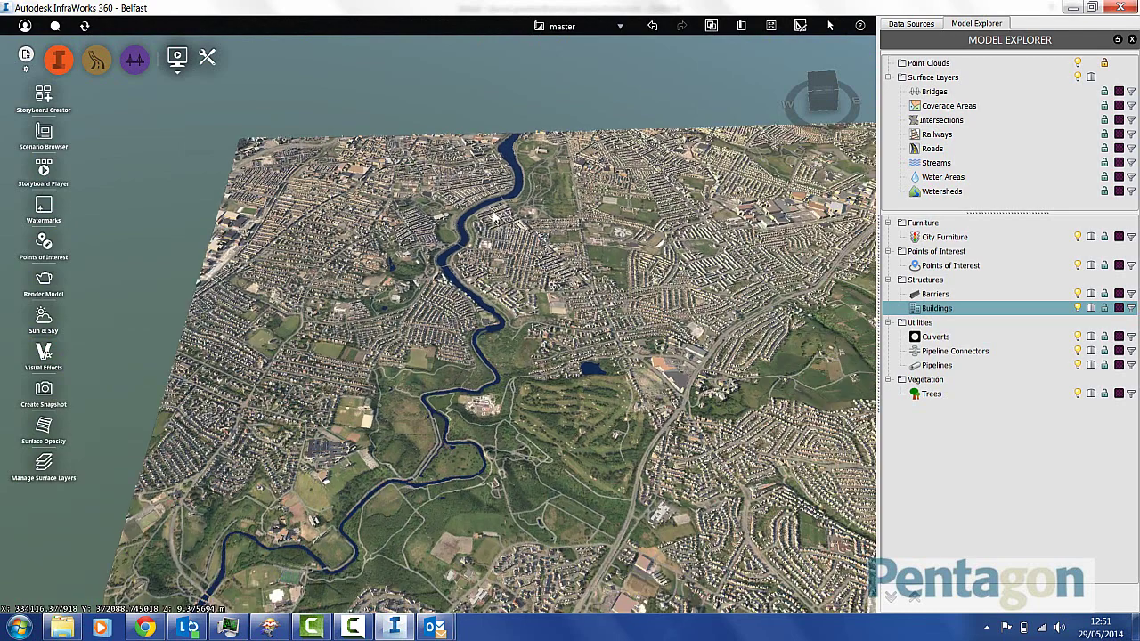
middle_click_drag(495, 217, 467, 198)
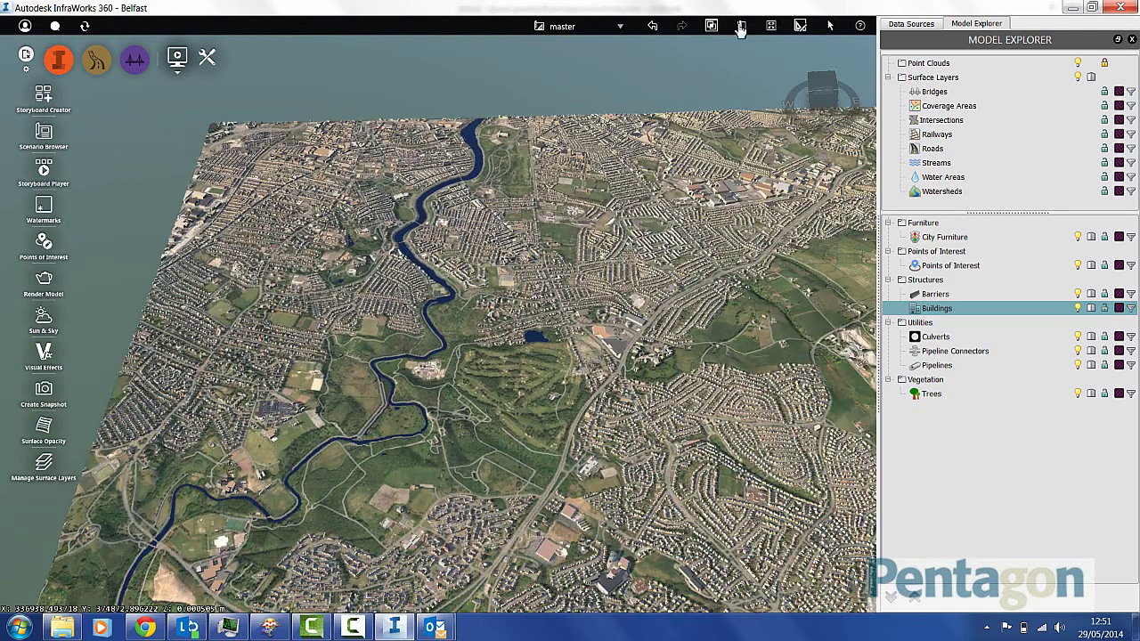
left_click(740, 28)
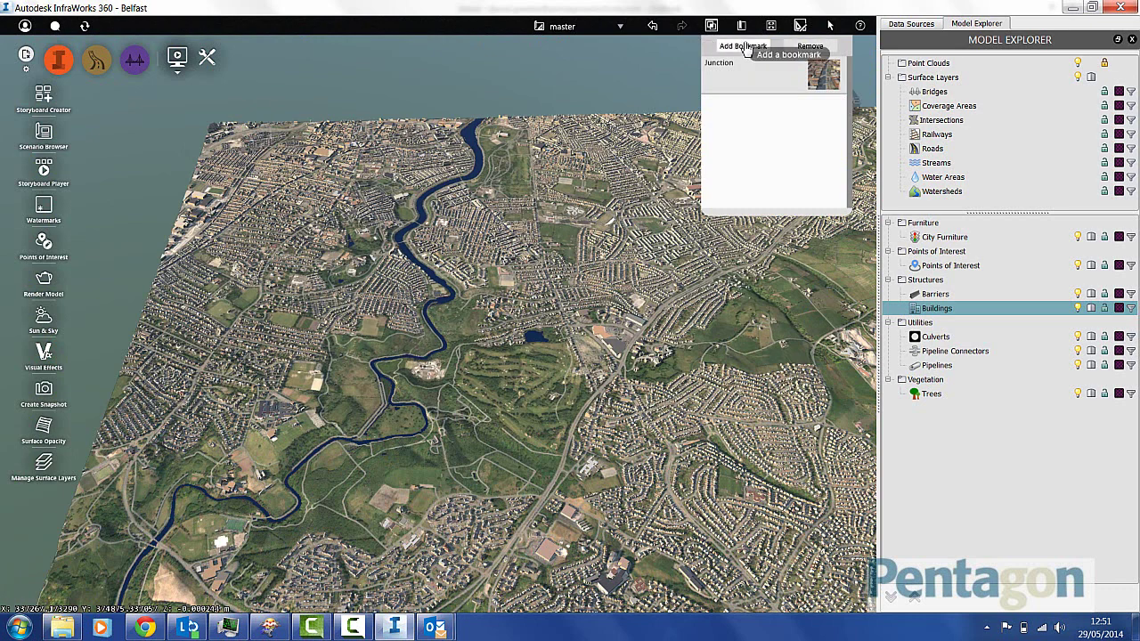
left_click(745, 46)
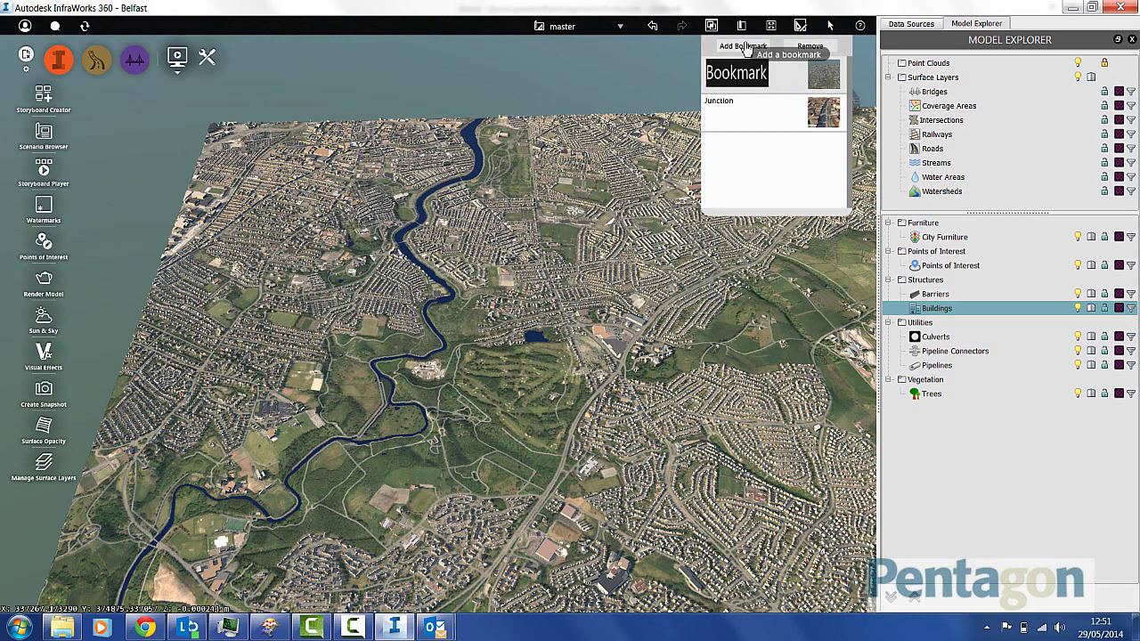
type("Overview")
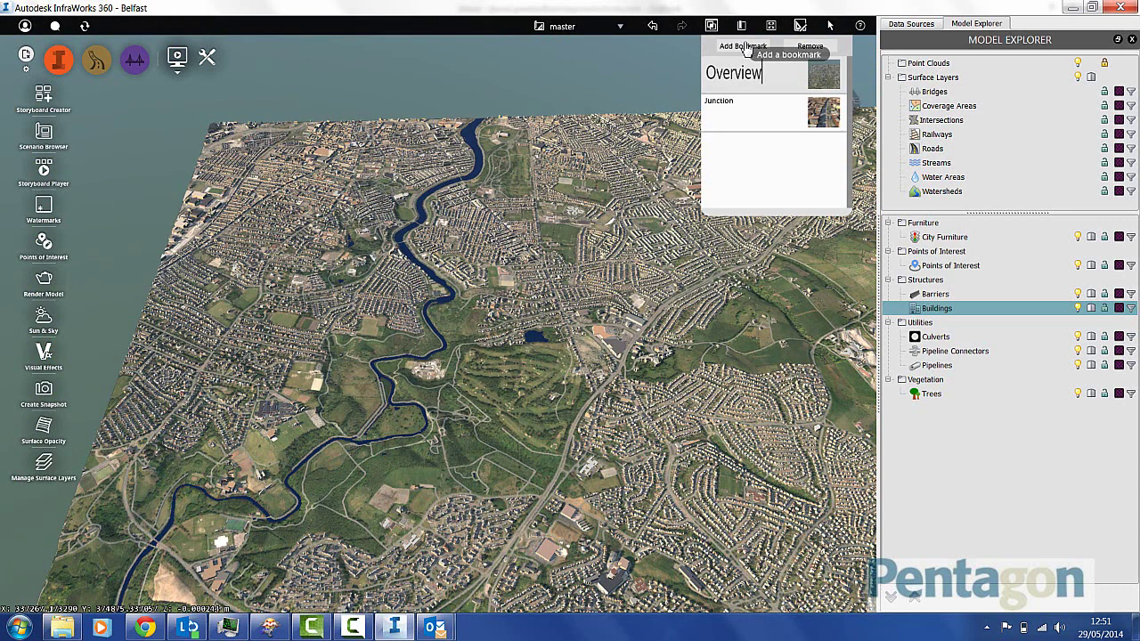
key("Return")
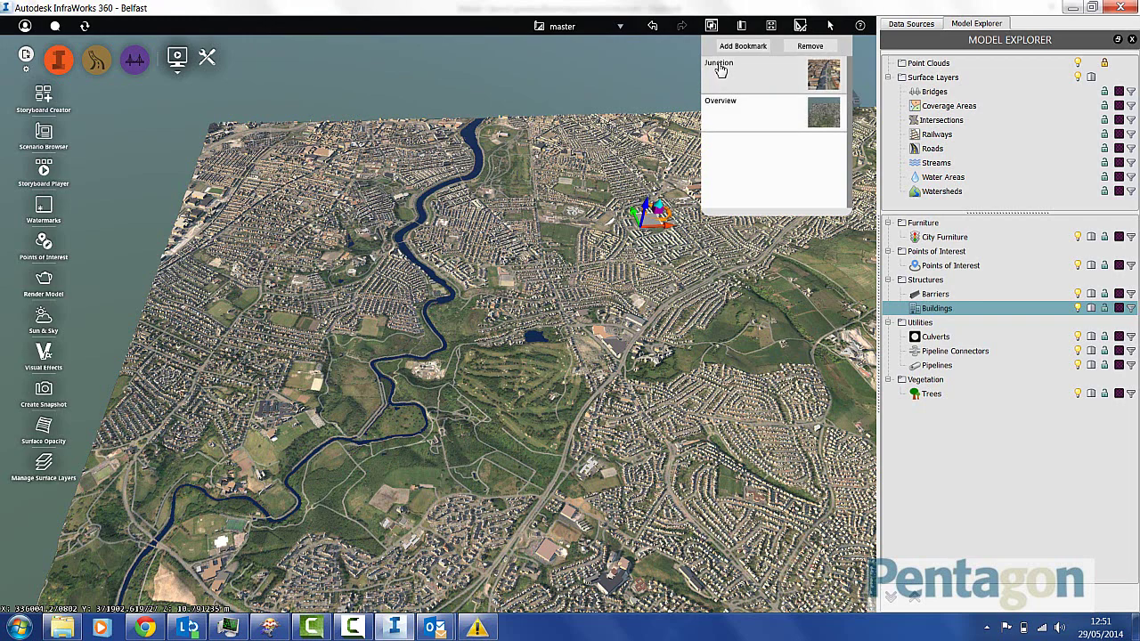
Step: Test the saved bookmarks by switching between Junction and Overview, finishing on the Junction view
left_click(721, 71)
left_click(730, 104)
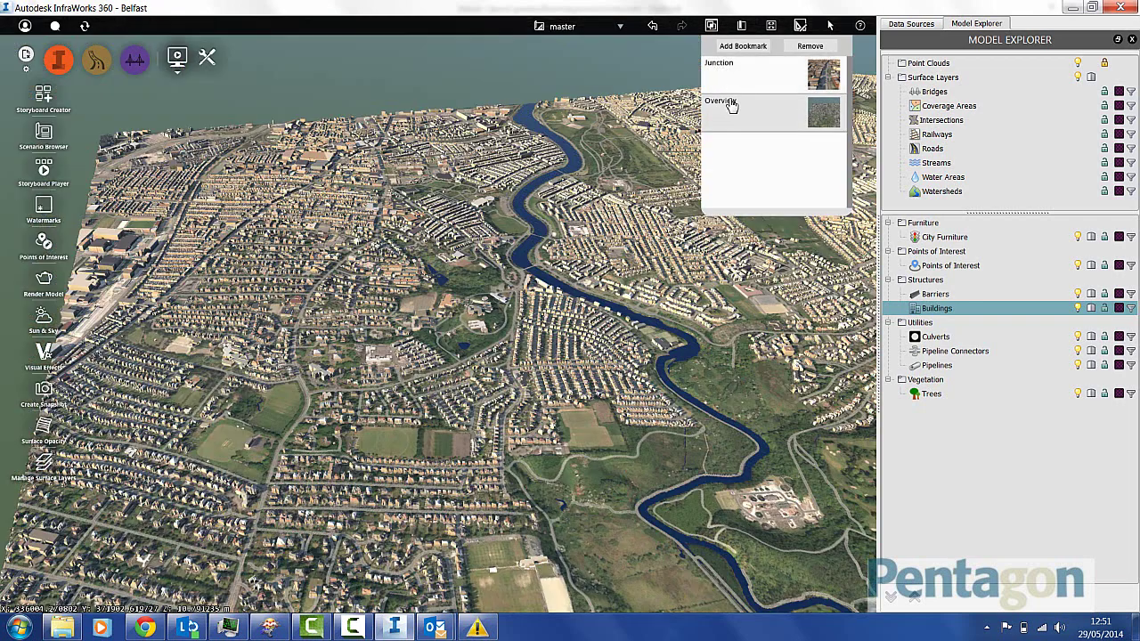
left_click(732, 69)
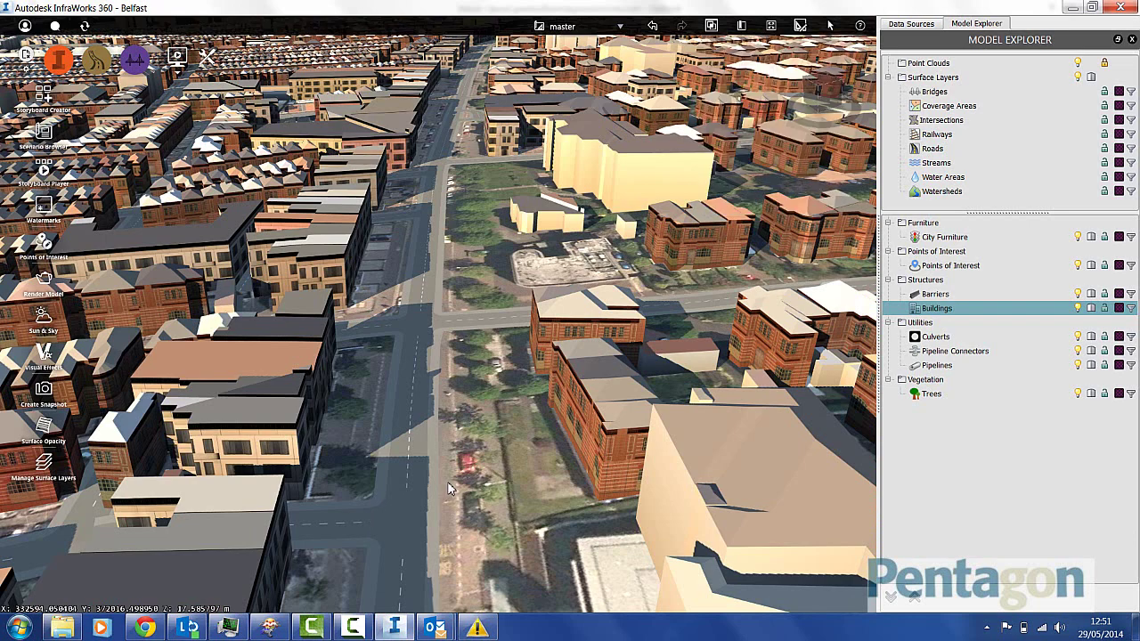
Step: Examine the streets, terraced houses and riverside districts around the junction from several angles and distances
left_click_drag(420, 471, 268, 476)
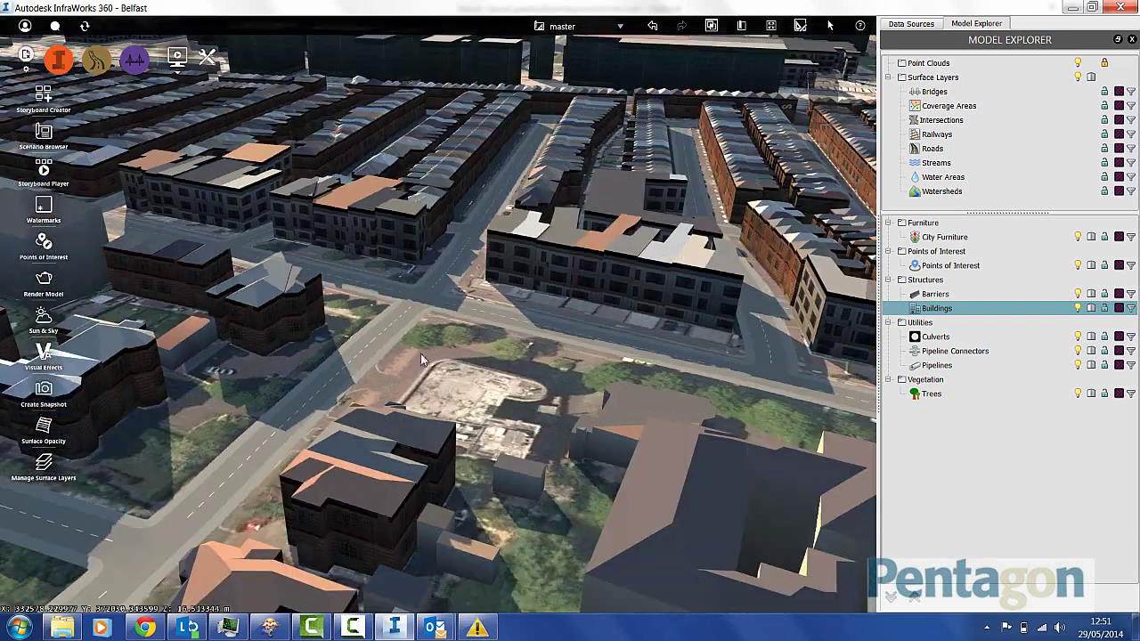
scroll(422, 360, "down", 5)
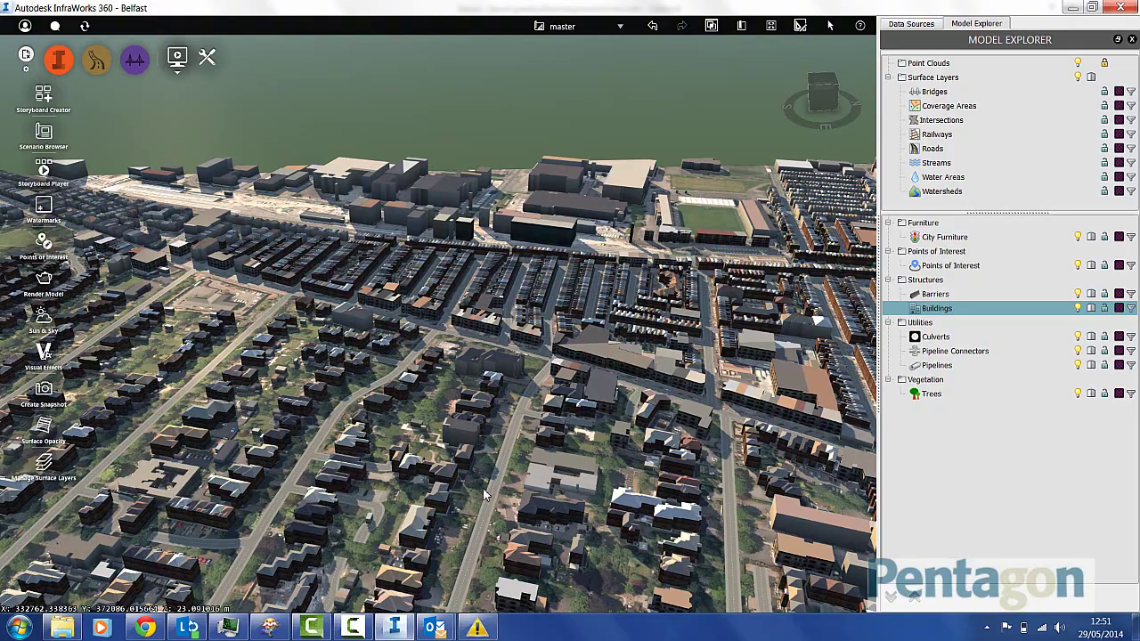
left_click_drag(485, 495, 178, 428)
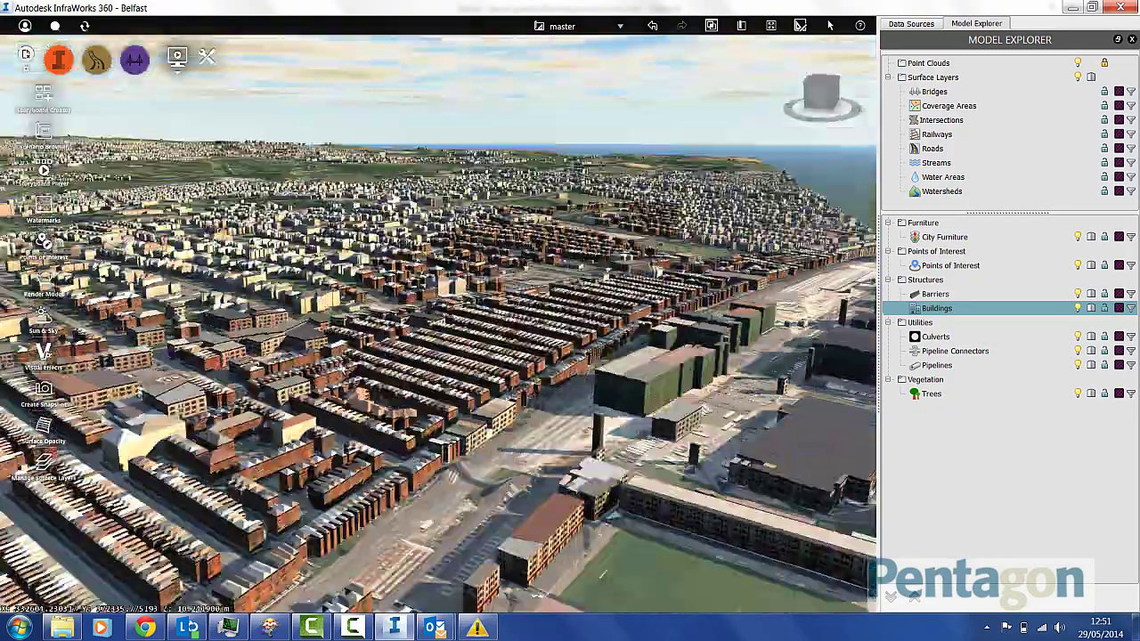
scroll(357, 366, "down", 1)
scroll(437, 334, "up", 3)
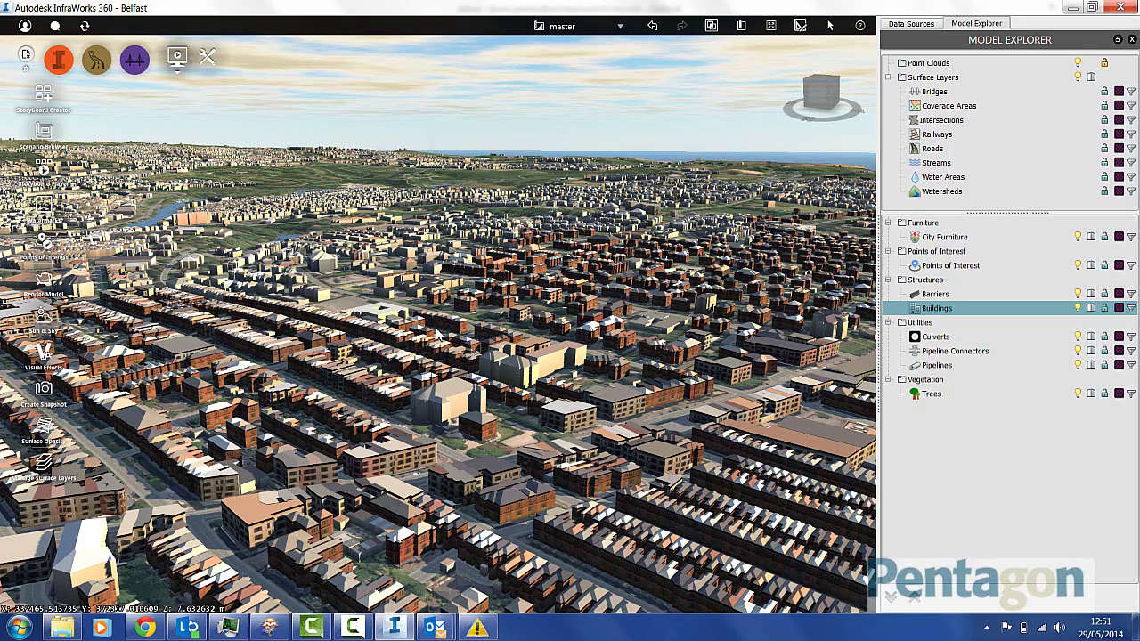
middle_click_drag(325, 281, 355, 292)
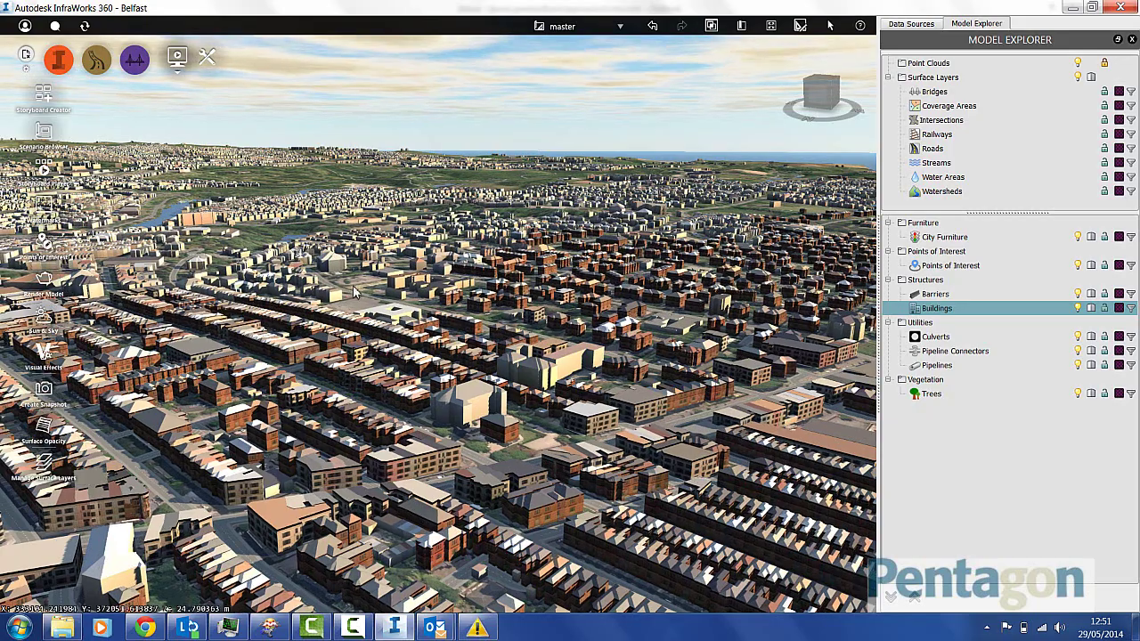
scroll(361, 294, "up", 3)
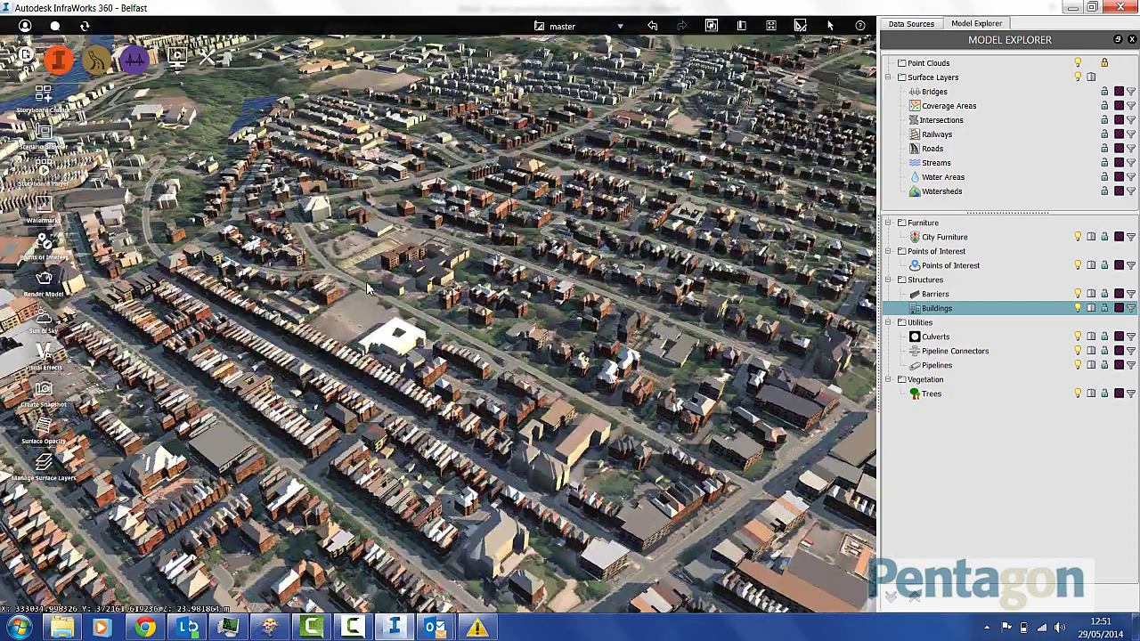
scroll(367, 287, "down", 4)
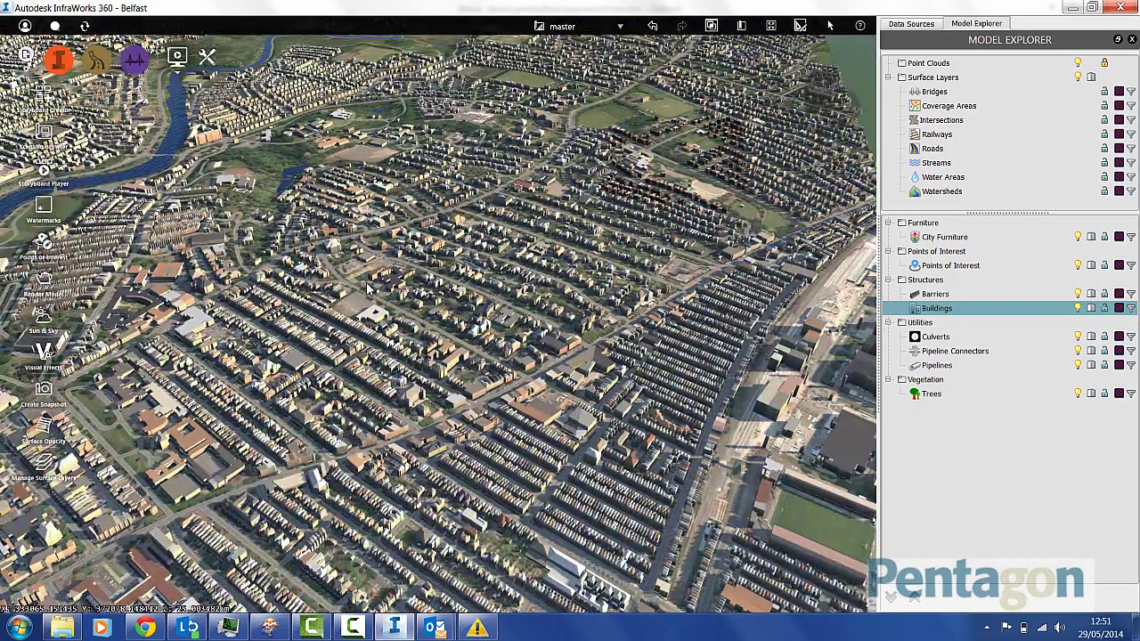
middle_click_drag(446, 297, 629, 358)
middle_click_drag(468, 239, 495, 242)
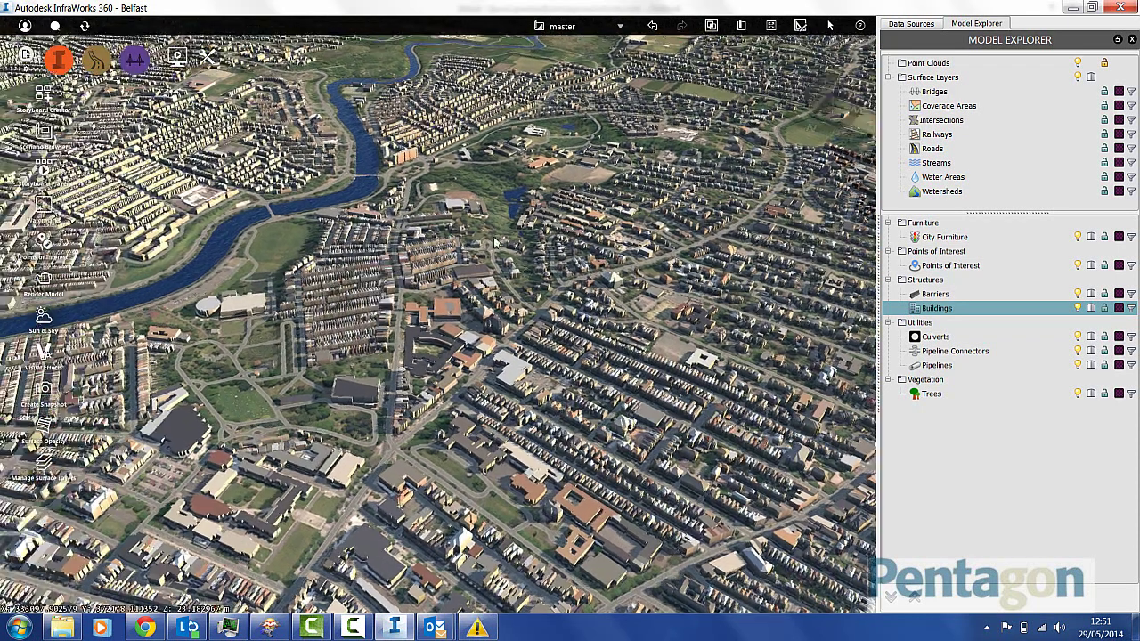
scroll(496, 237, "up", 5)
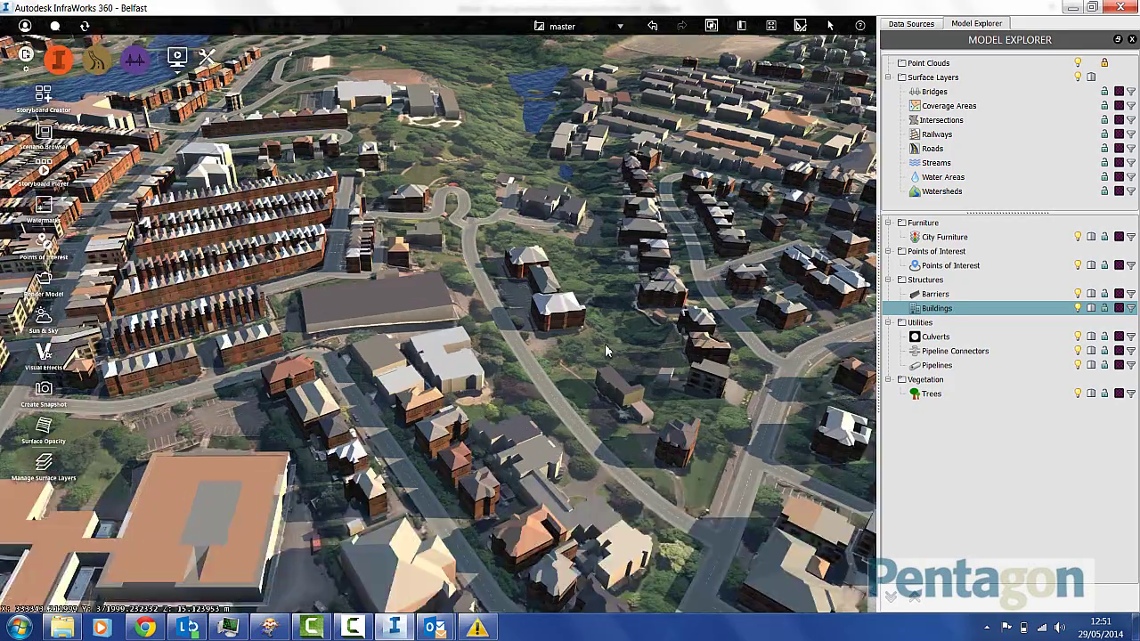
middle_click_drag(605, 350, 438, 329)
left_click_drag(395, 336, 285, 348)
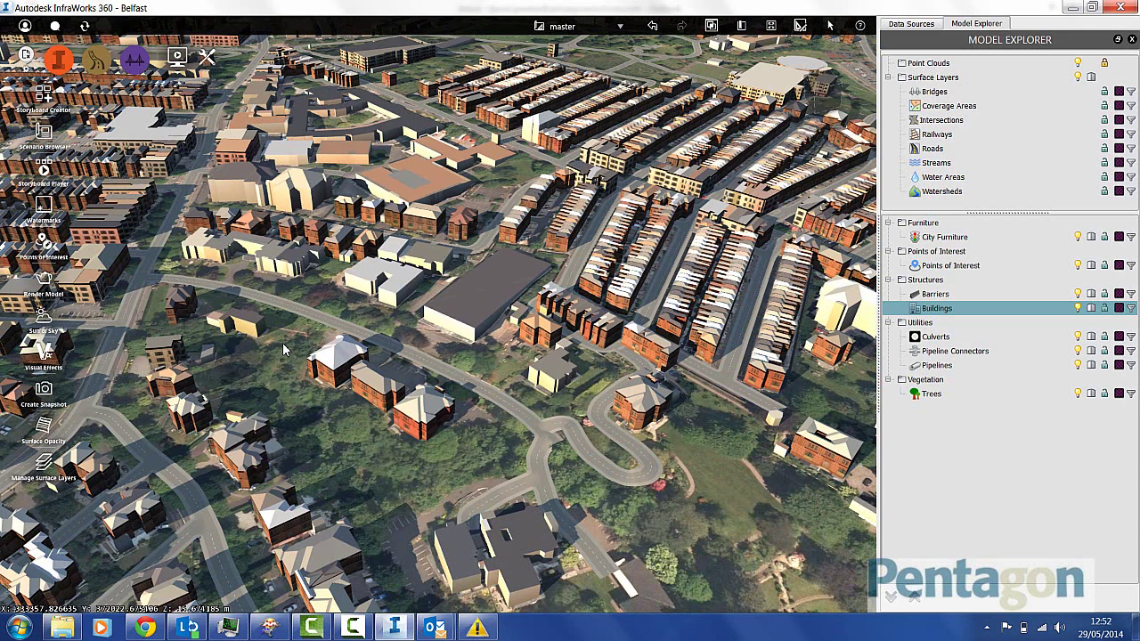